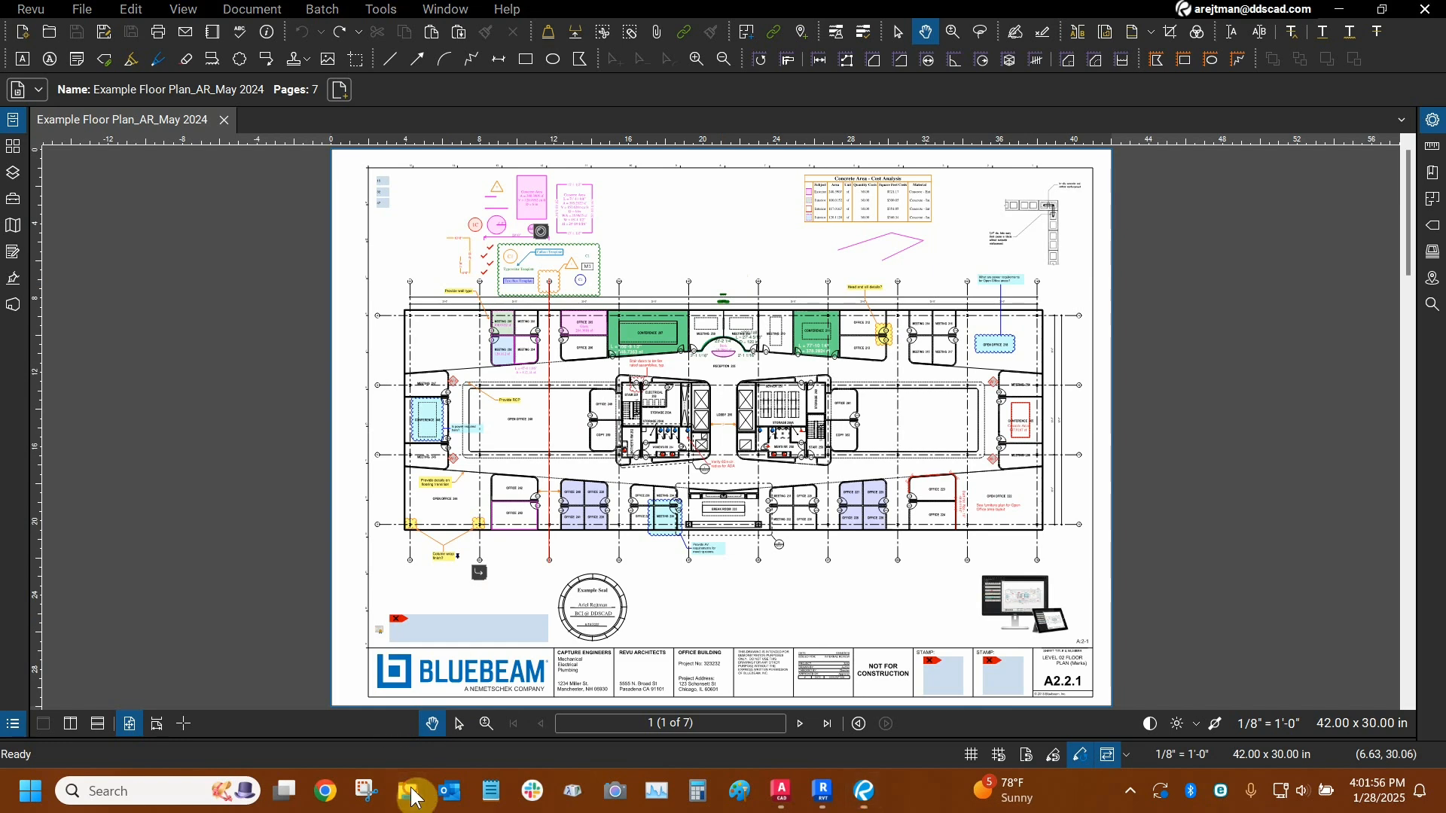
- Browse the Bluebeam Revu folder in File Explorer and preview Example Floor Plan_AR_May 2024.pdf
{"action": "left_click", "coordinate": [413, 797]}
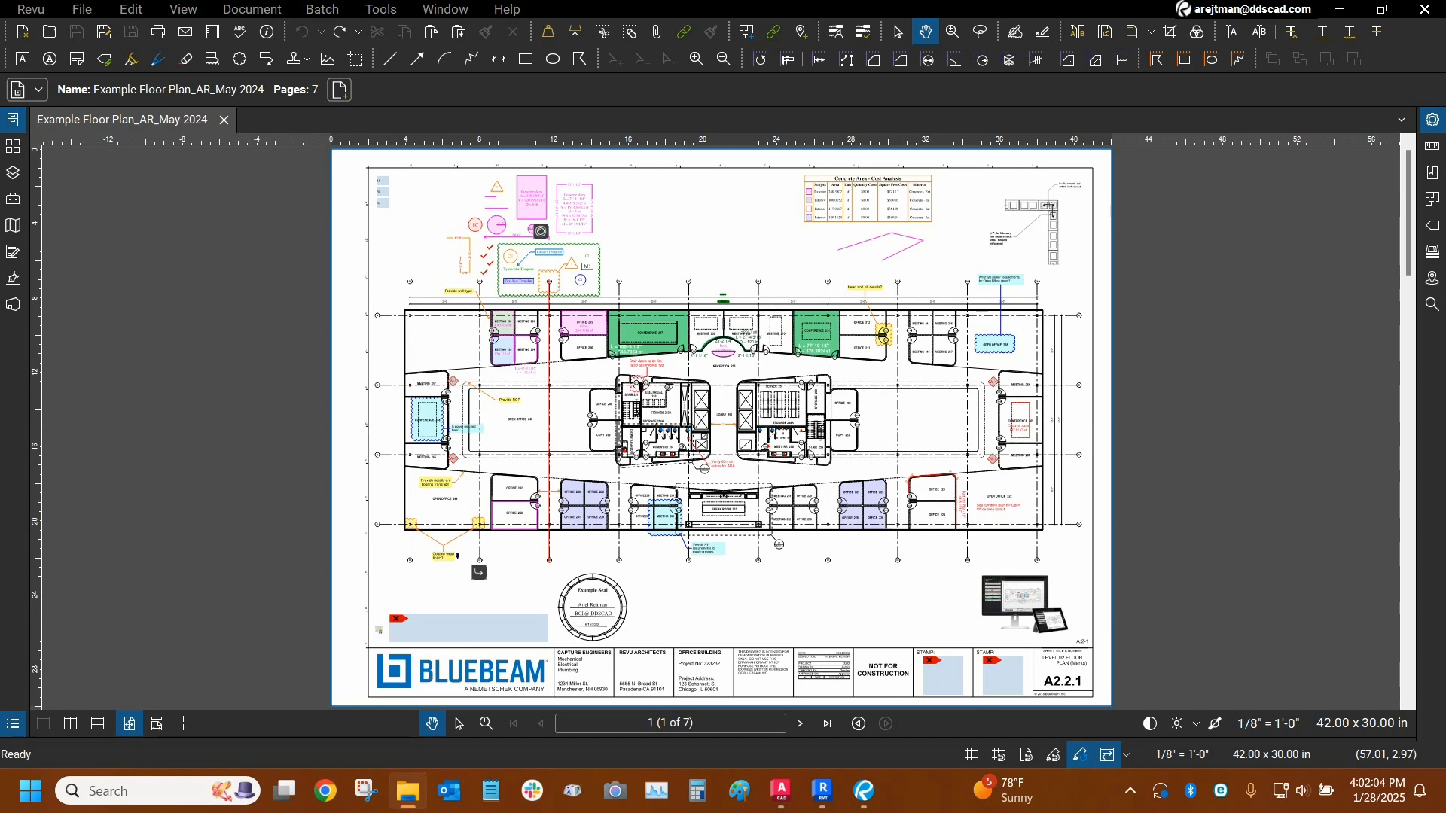
{"action": "left_click_drag", "start_coordinate": [1445, 98], "coordinate": [618, 68]}
{"action": "left_click", "coordinate": [296, 543]}
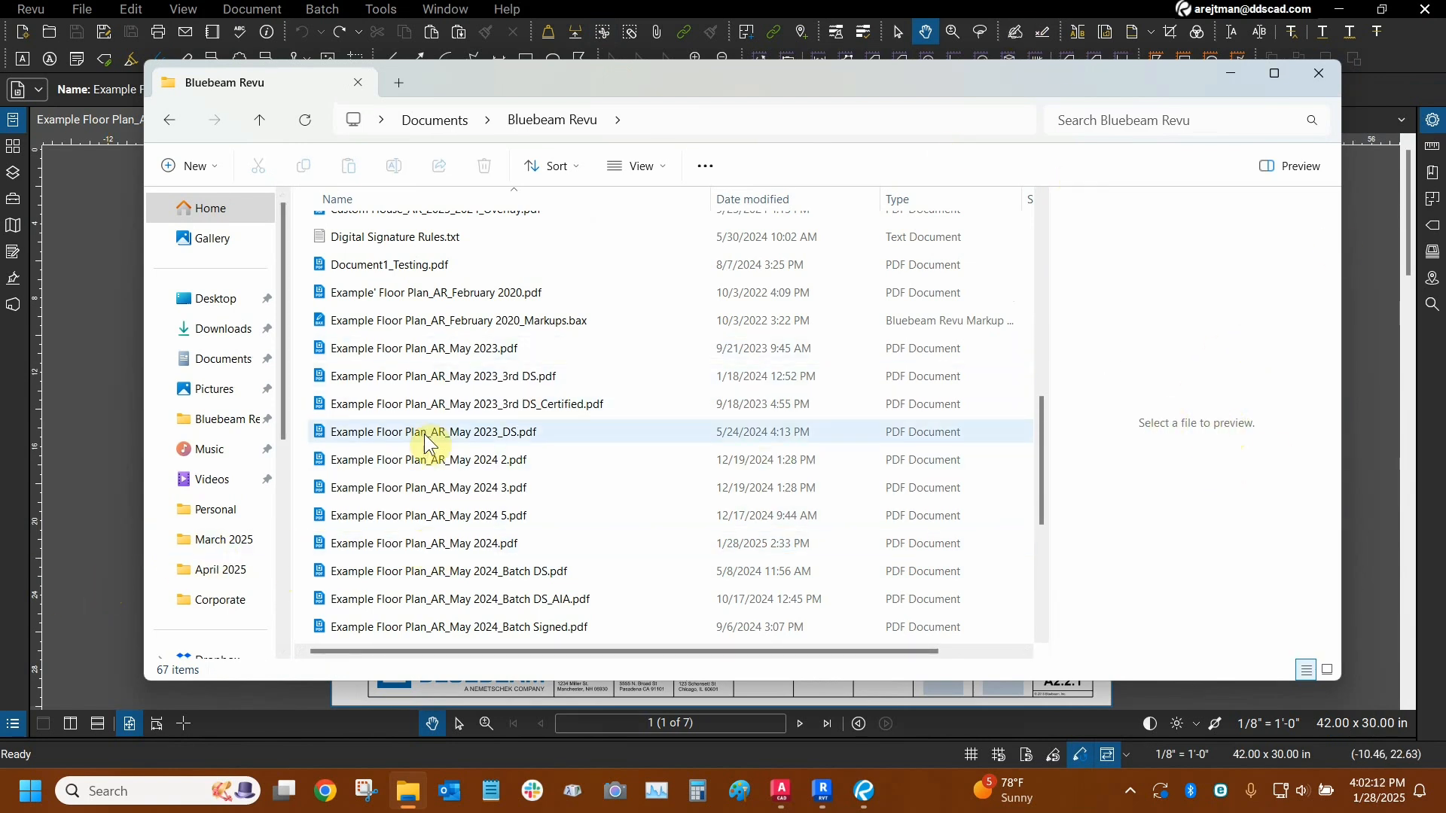
{"action": "left_click", "coordinate": [420, 543]}
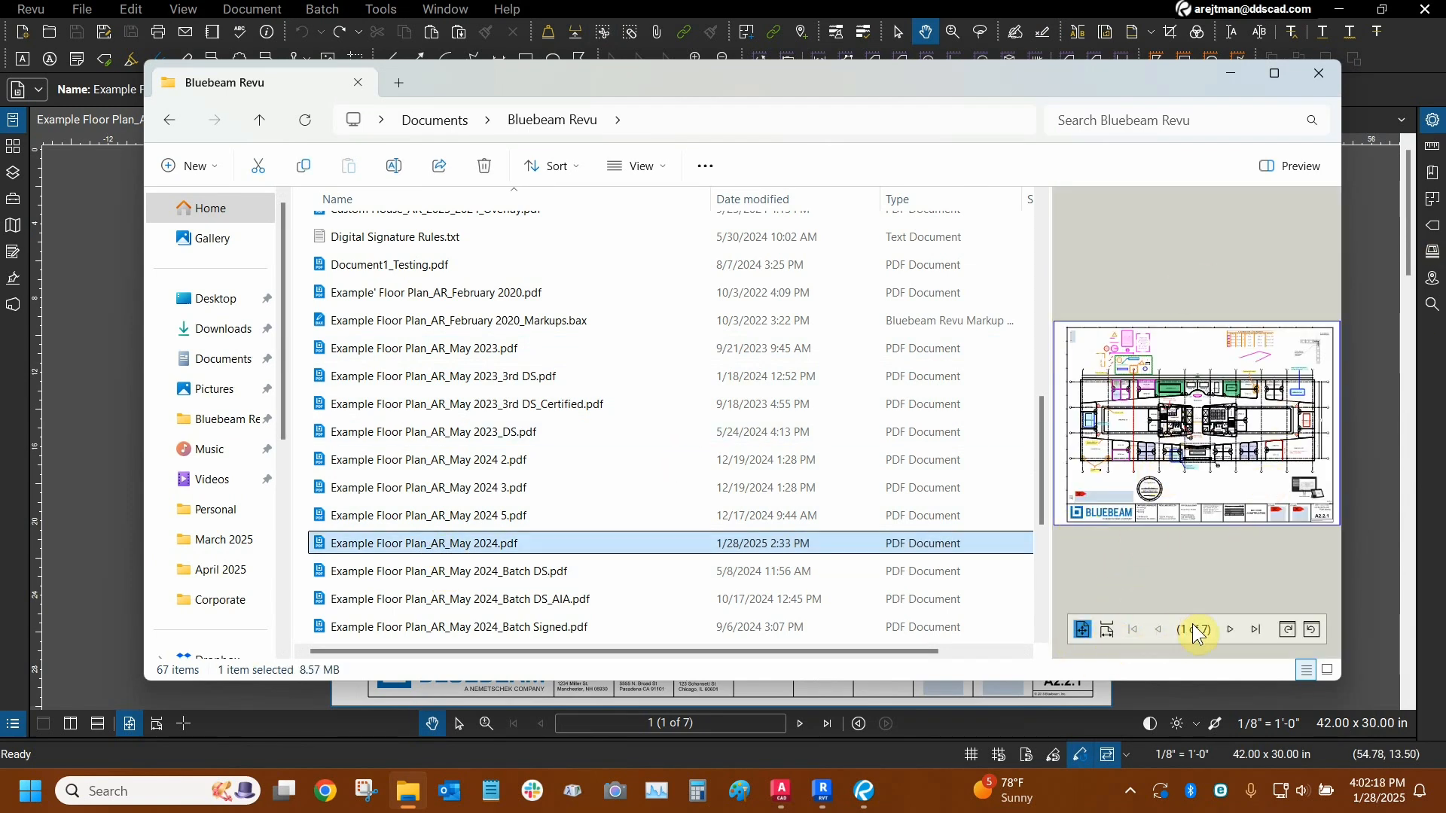
- Zoom the previewed floor plan and look through its sheets in the scrolling pages view
{"action": "scroll", "coordinate": [1197, 437], "scroll_direction": "up", "scroll_amount": 5}
{"action": "scroll", "coordinate": [1190, 432], "scroll_direction": "down", "scroll_amount": 2}
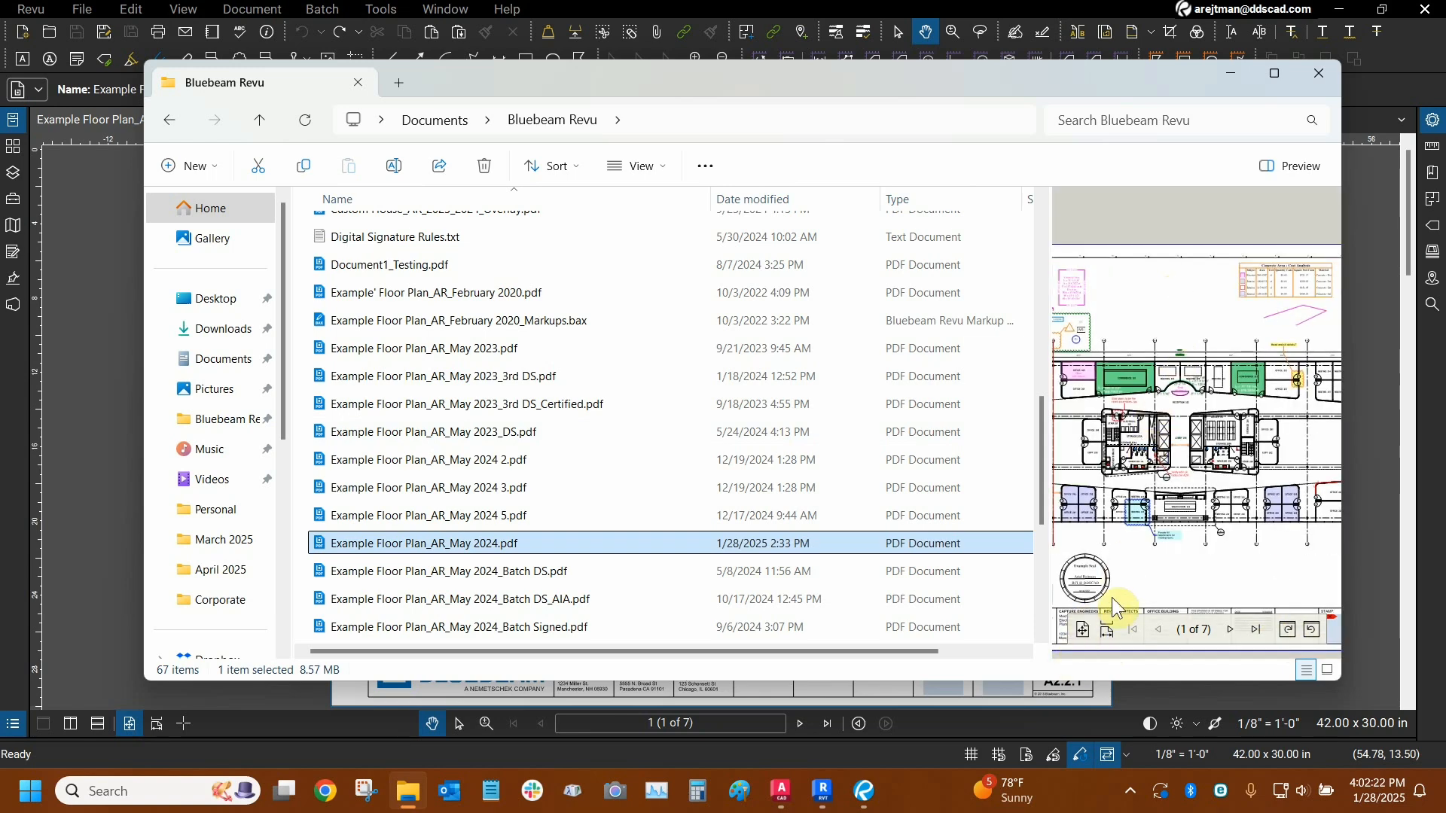
{"action": "left_click", "coordinate": [1107, 628]}
{"action": "scroll", "coordinate": [1197, 309], "scroll_direction": "down", "scroll_amount": 2}
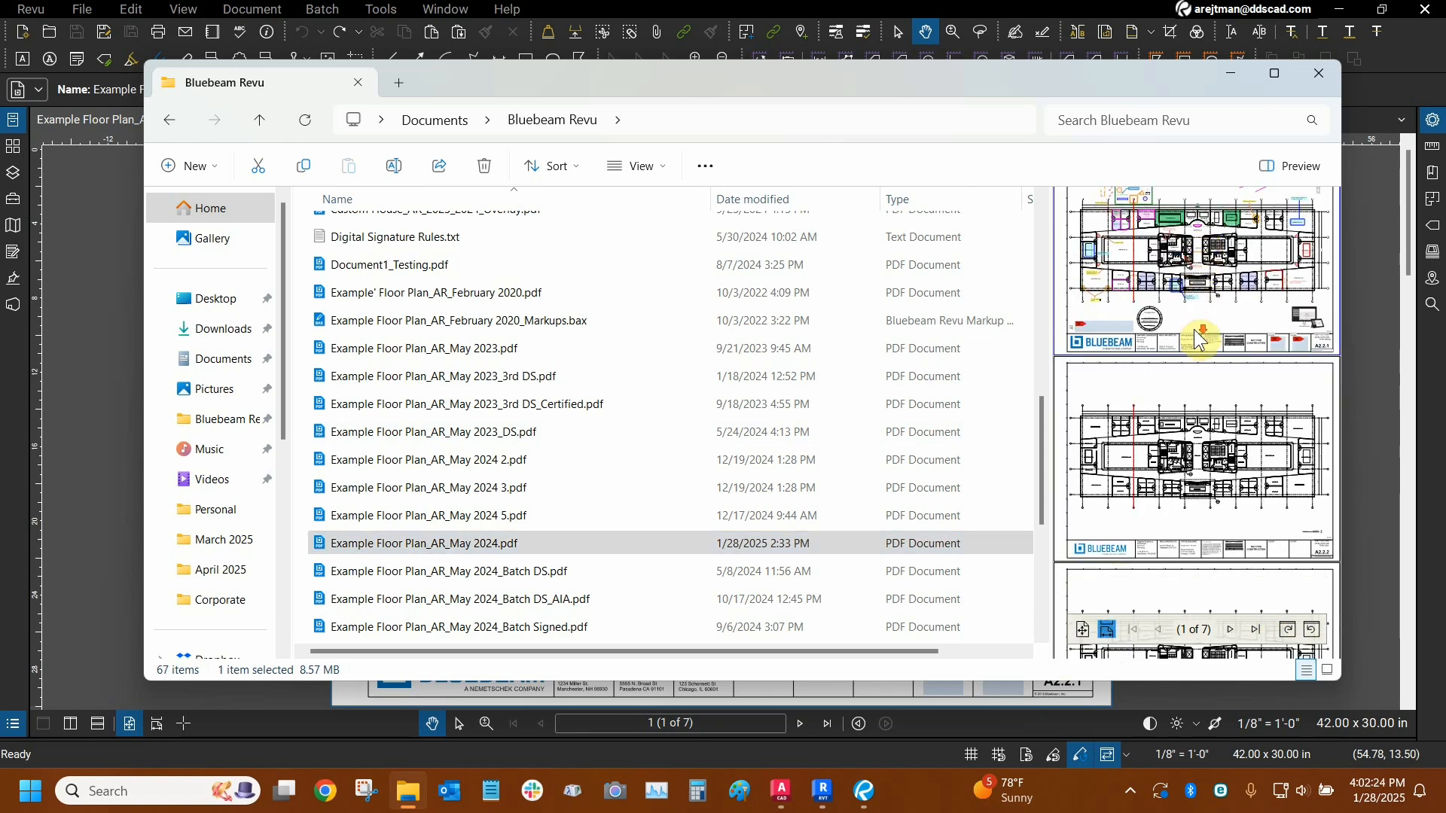
{"action": "left_click", "coordinate": [1106, 629]}
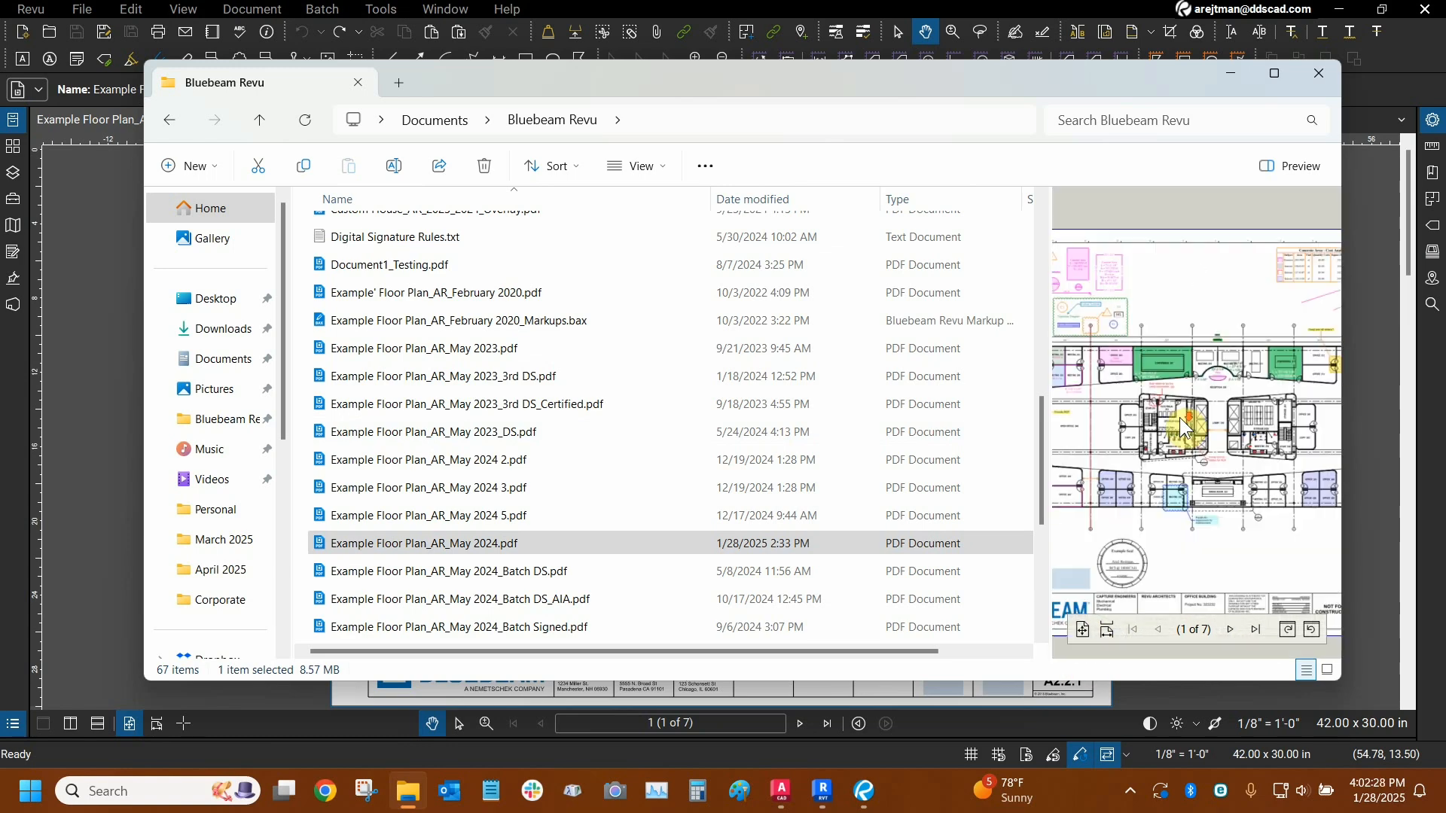
- Examine the previewed floor plan up close and as one full page, and close File Explorer
{"action": "left_click_drag", "start_coordinate": [1202, 315], "coordinate": [1286, 282]}
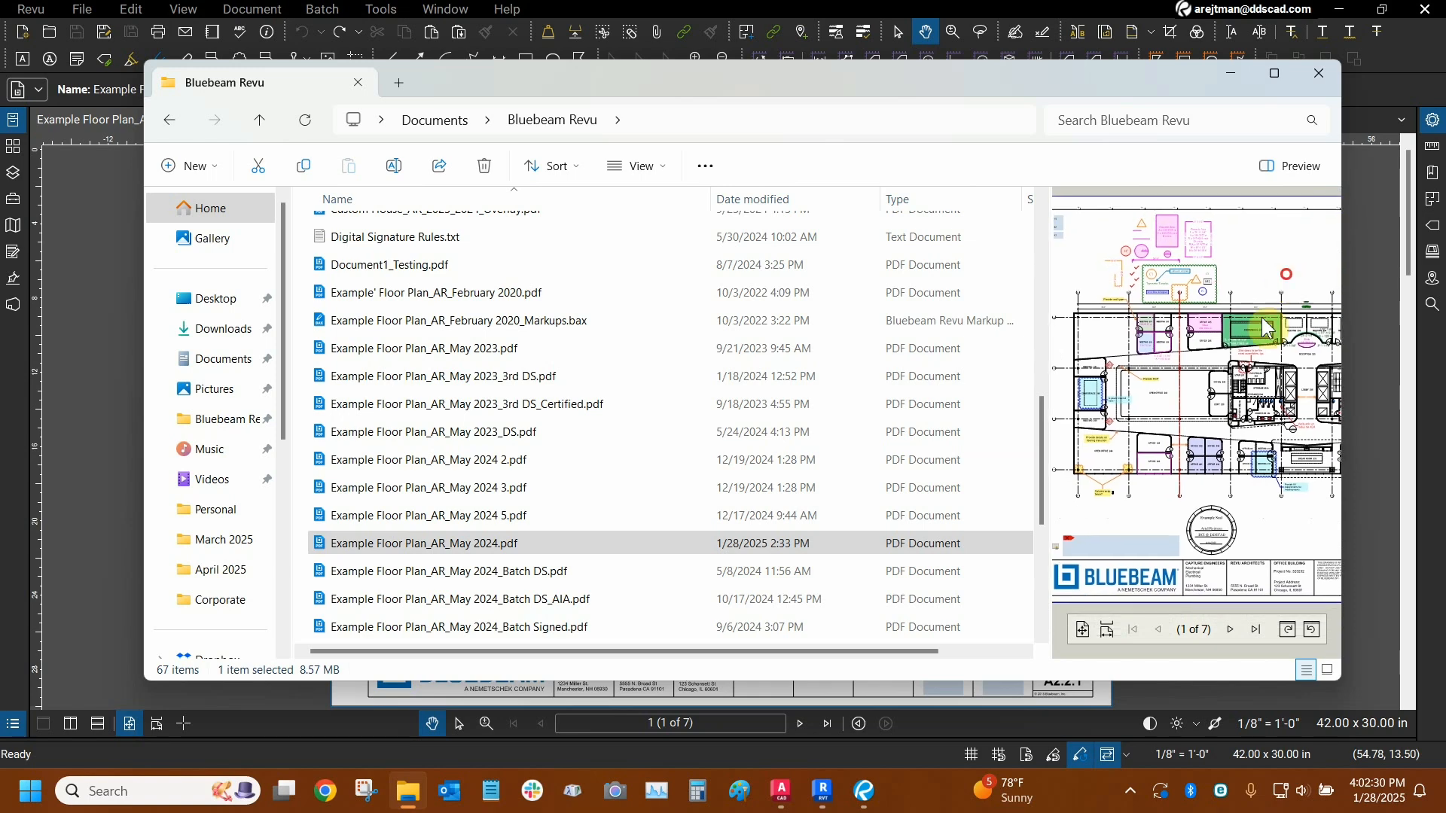
{"action": "left_click_drag", "start_coordinate": [1284, 515], "coordinate": [1115, 481]}
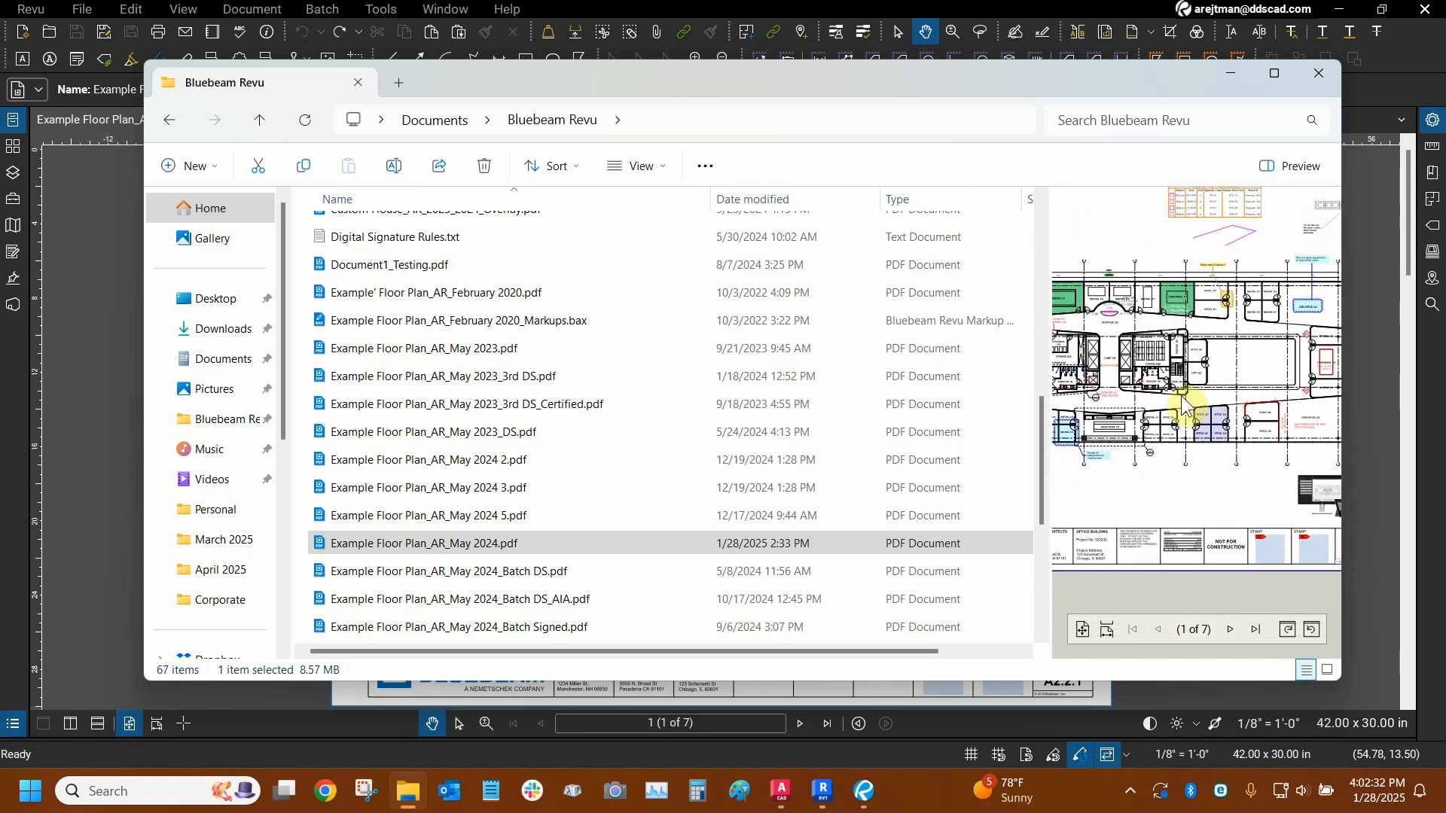
{"action": "left_click", "coordinate": [1081, 628]}
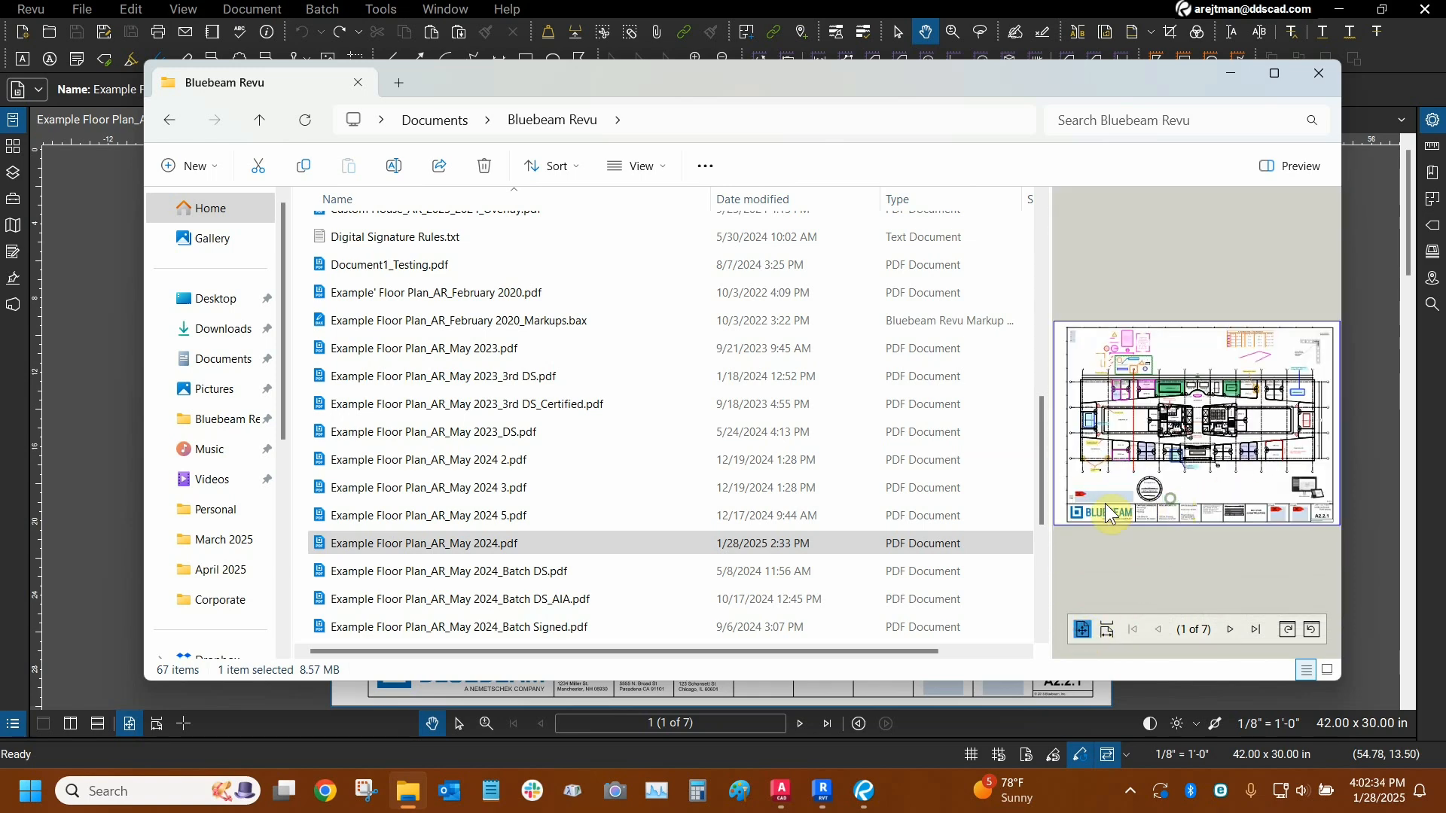
{"action": "scroll", "coordinate": [1186, 367], "scroll_direction": "up", "scroll_amount": 5}
{"action": "left_click_drag", "start_coordinate": [1117, 363], "coordinate": [1214, 301]}
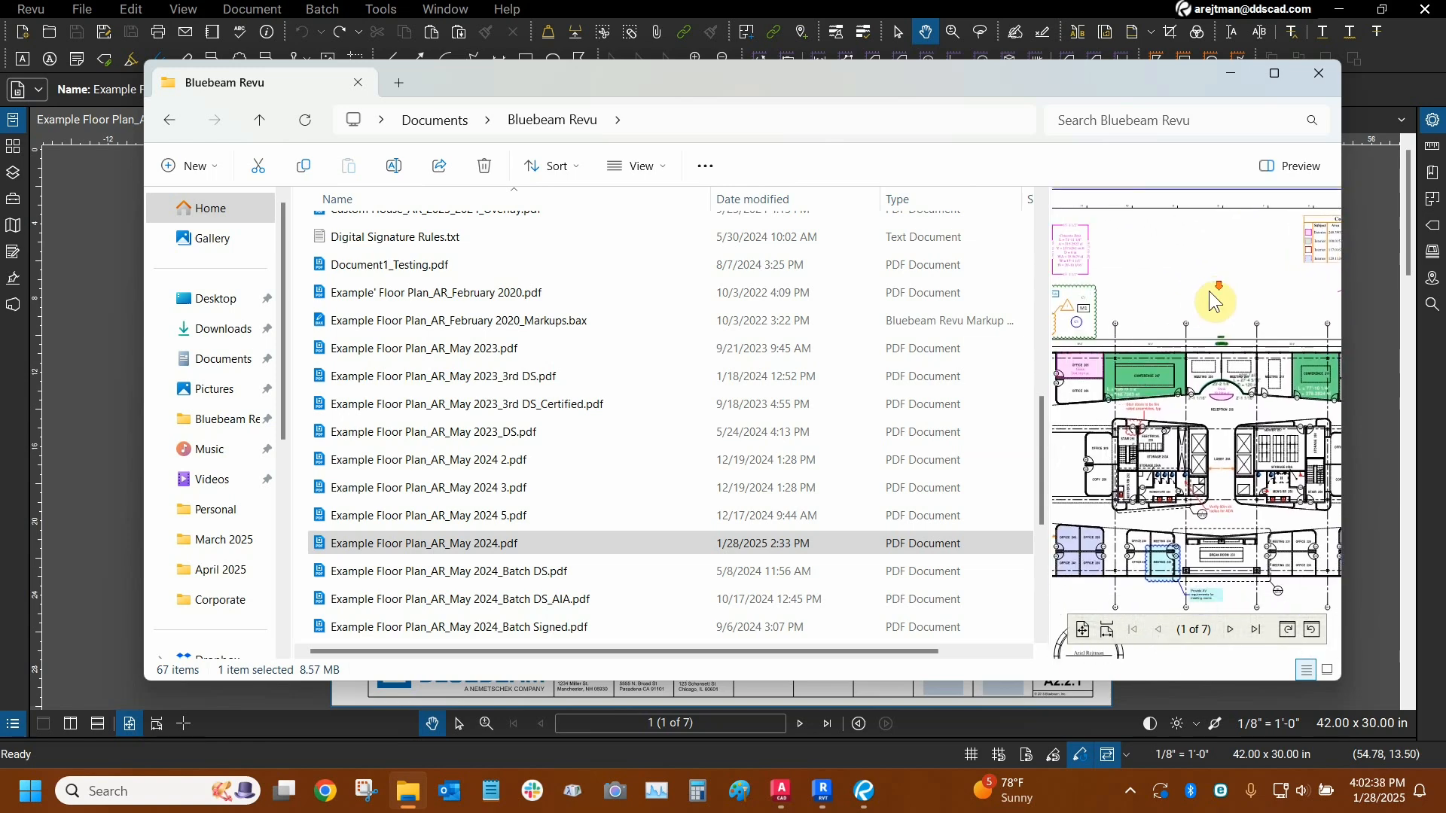
{"action": "left_click", "coordinate": [1319, 73]}
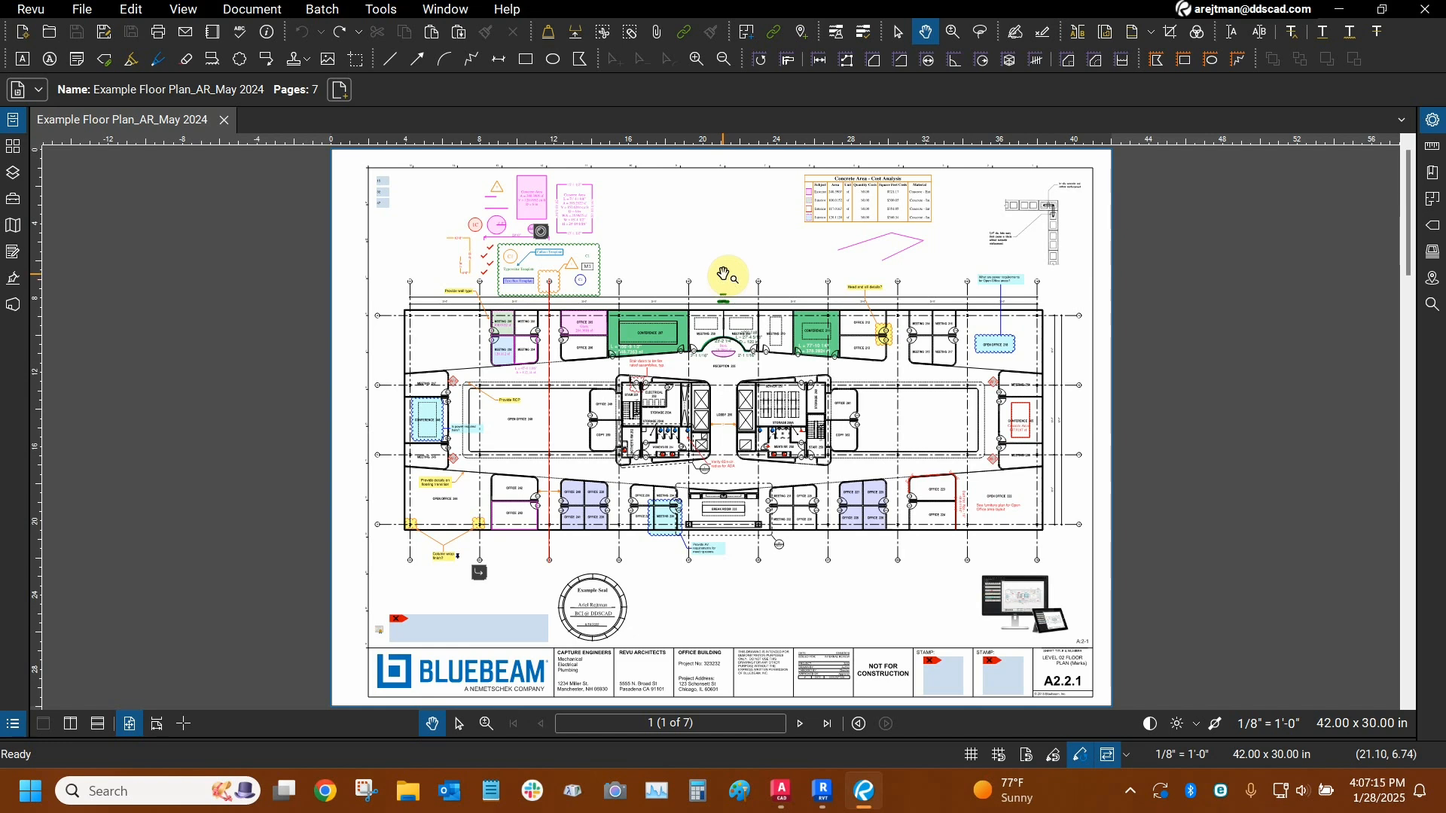
- Search Windows for bluebeam and run Bluebeam Administrator 21 as administrator
{"action": "left_click", "coordinate": [131, 792]}
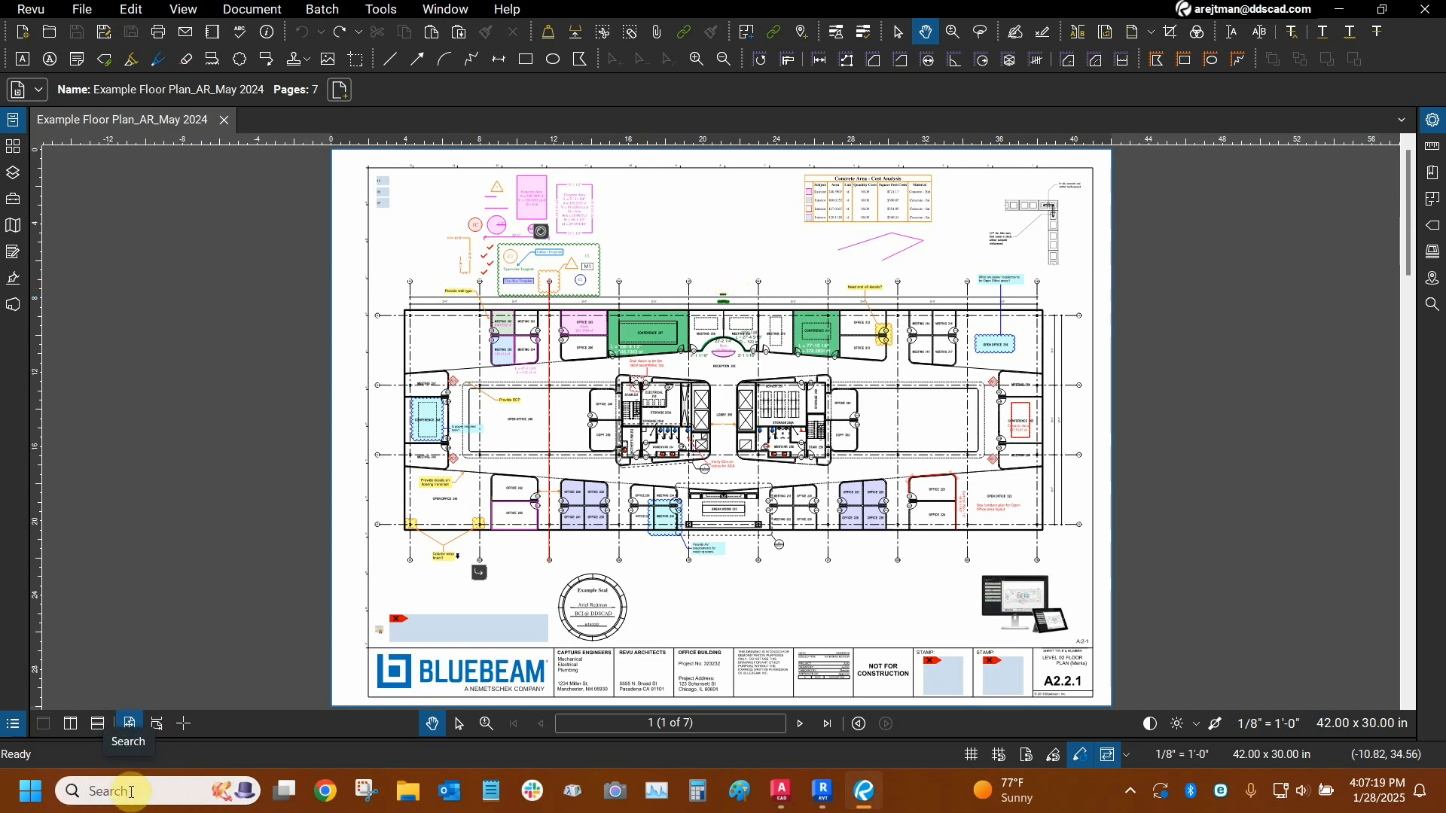
{"action": "type", "text": "b"}
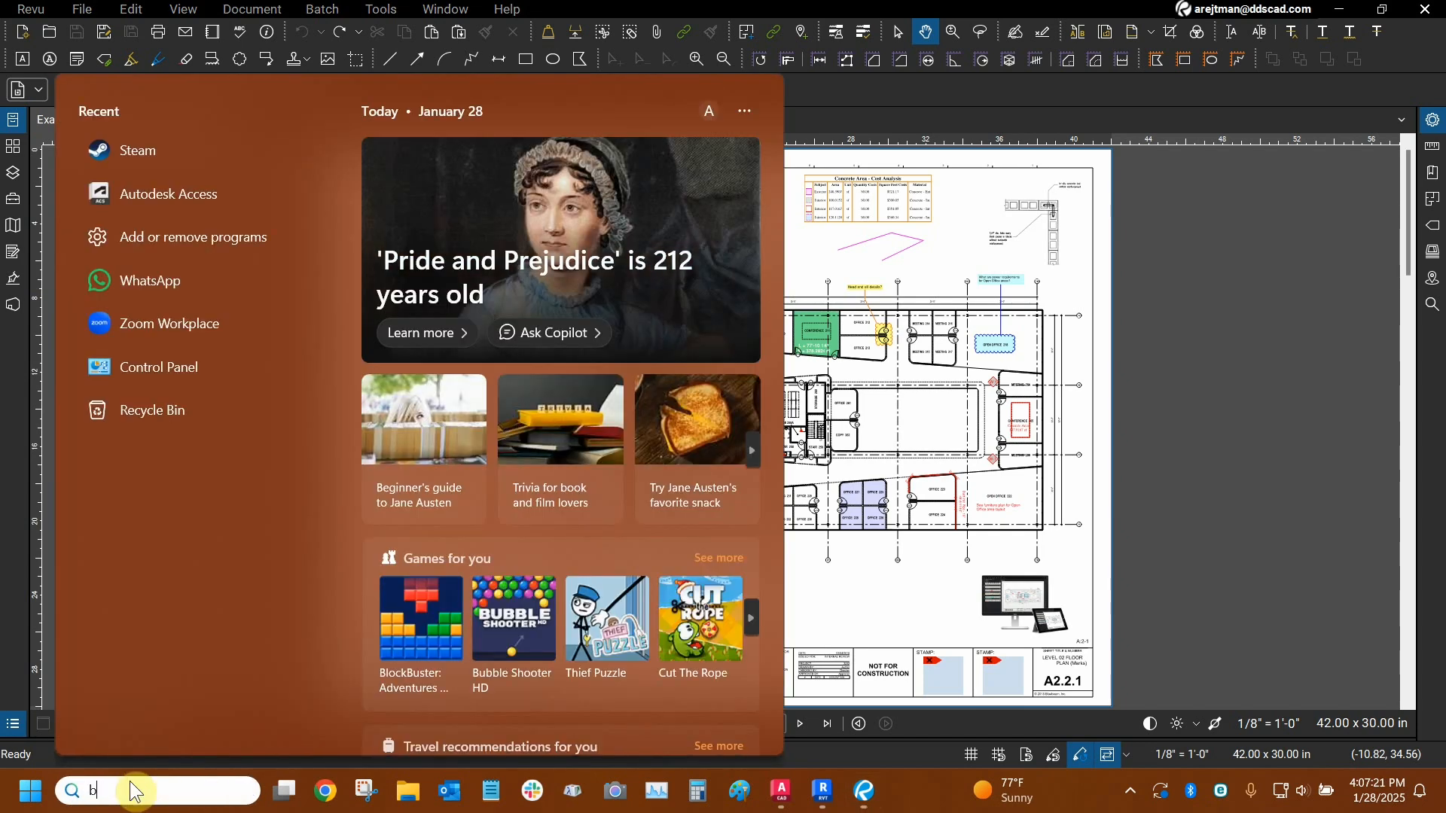
{"action": "type", "text": "luebeam"}
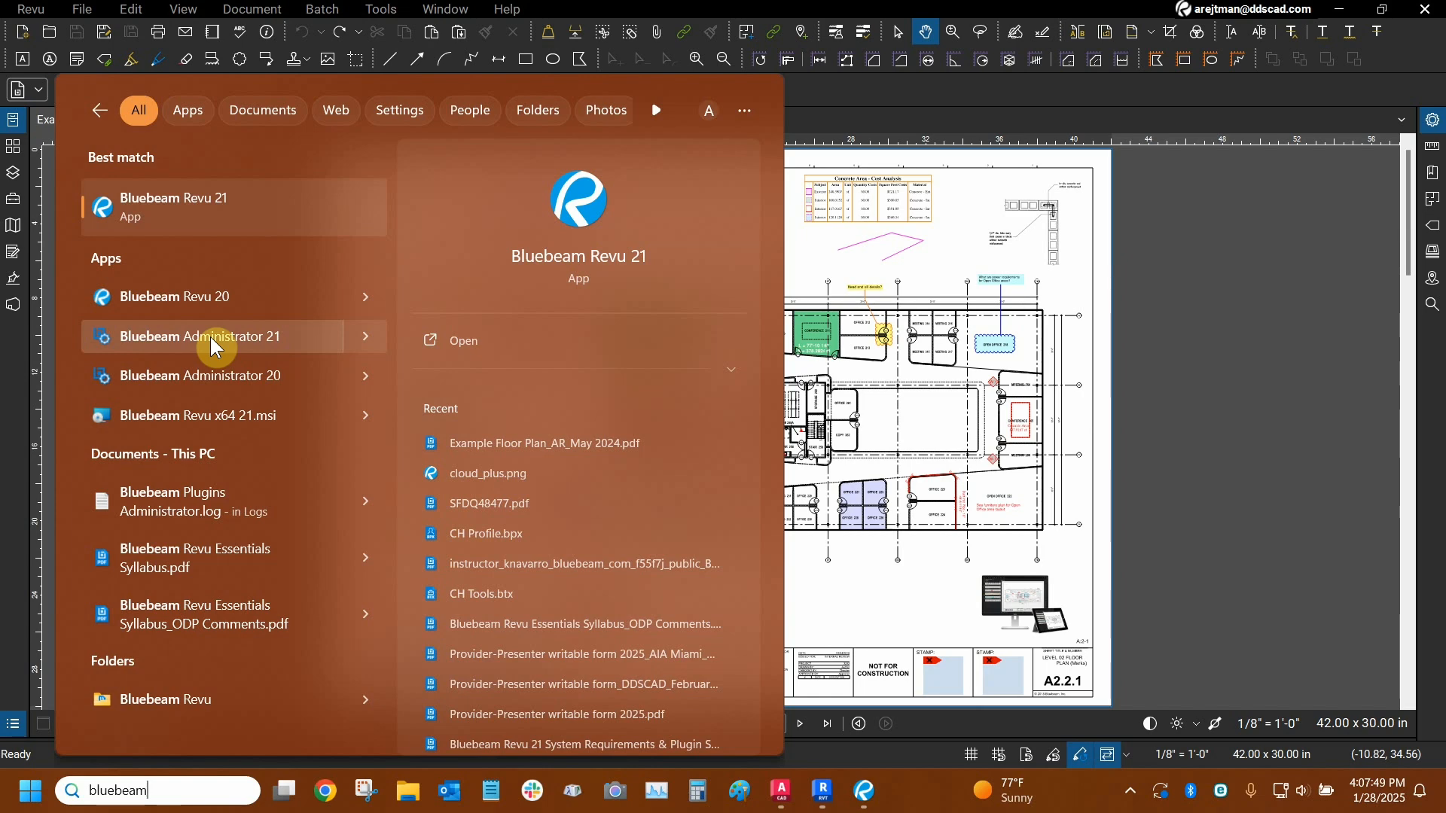
{"action": "right_click", "coordinate": [210, 337]}
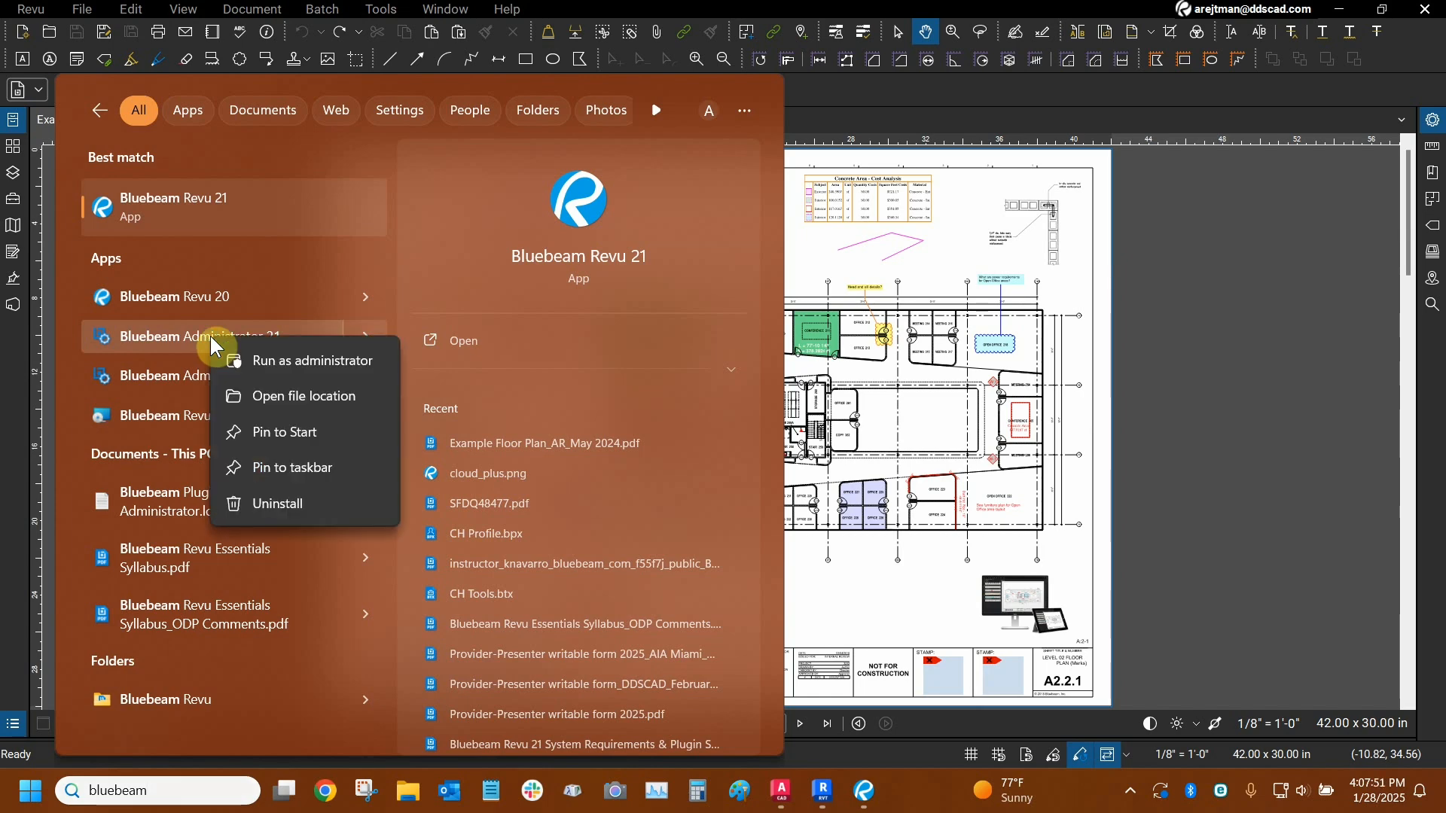
{"action": "left_click", "coordinate": [311, 361]}
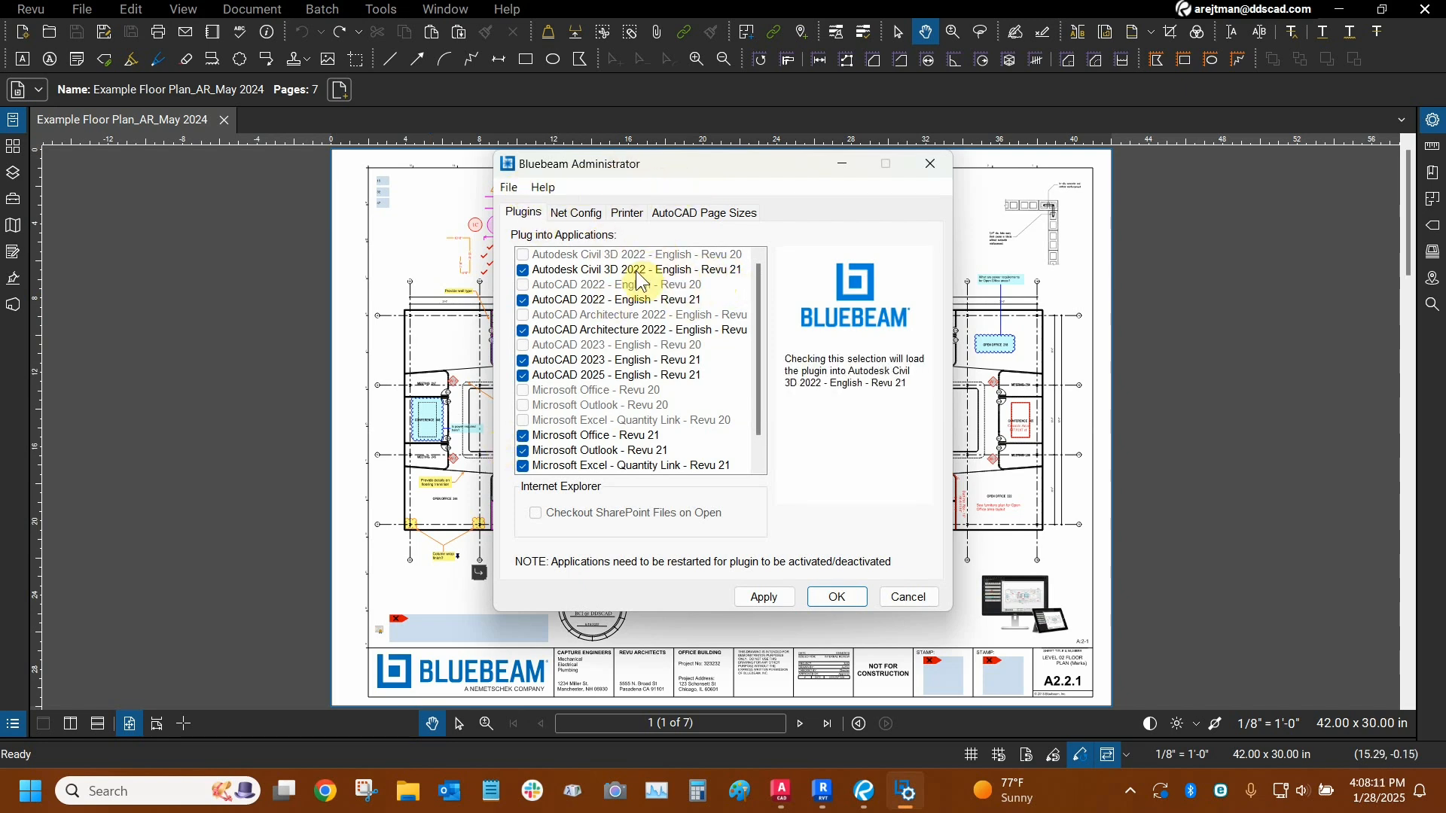
- Toggle the Autodesk Civil 3D 2022 - English - Revu 21 plugin off and back on
{"action": "left_click", "coordinate": [727, 271]}
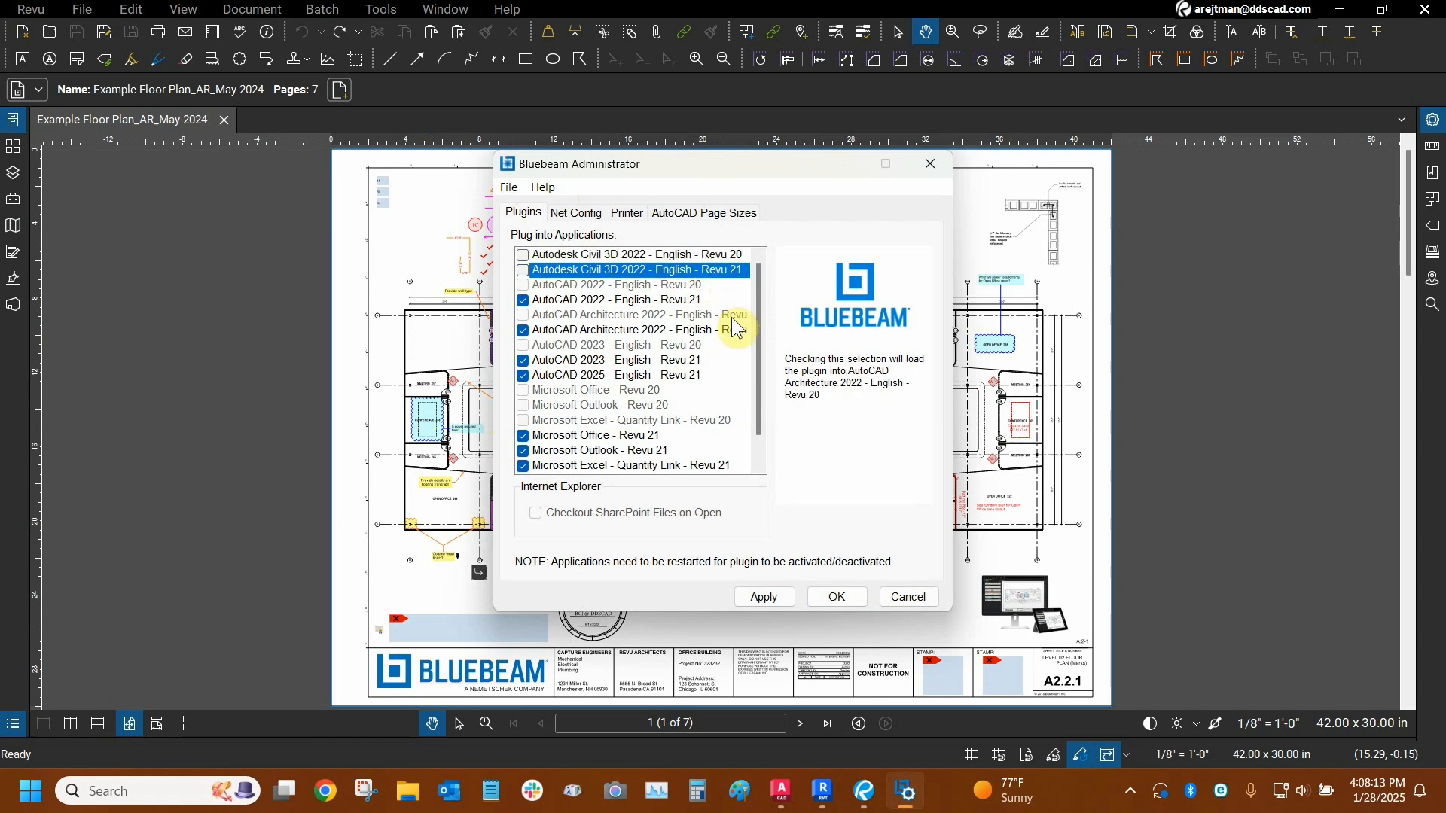
{"action": "left_click", "coordinate": [522, 269]}
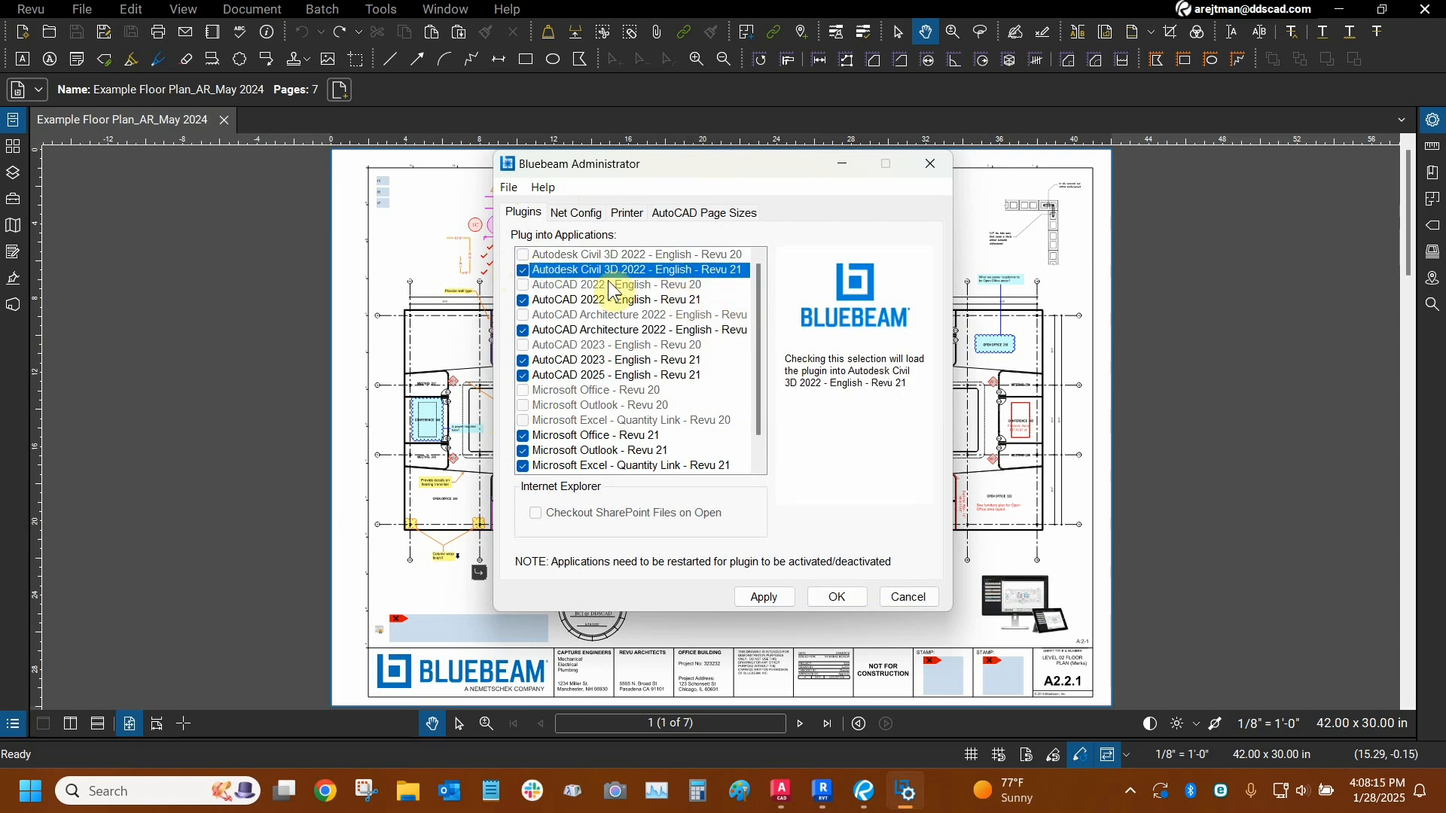
{"action": "left_click", "coordinate": [670, 274]}
{"action": "left_click", "coordinate": [679, 274]}
{"action": "left_click", "coordinate": [679, 273]}
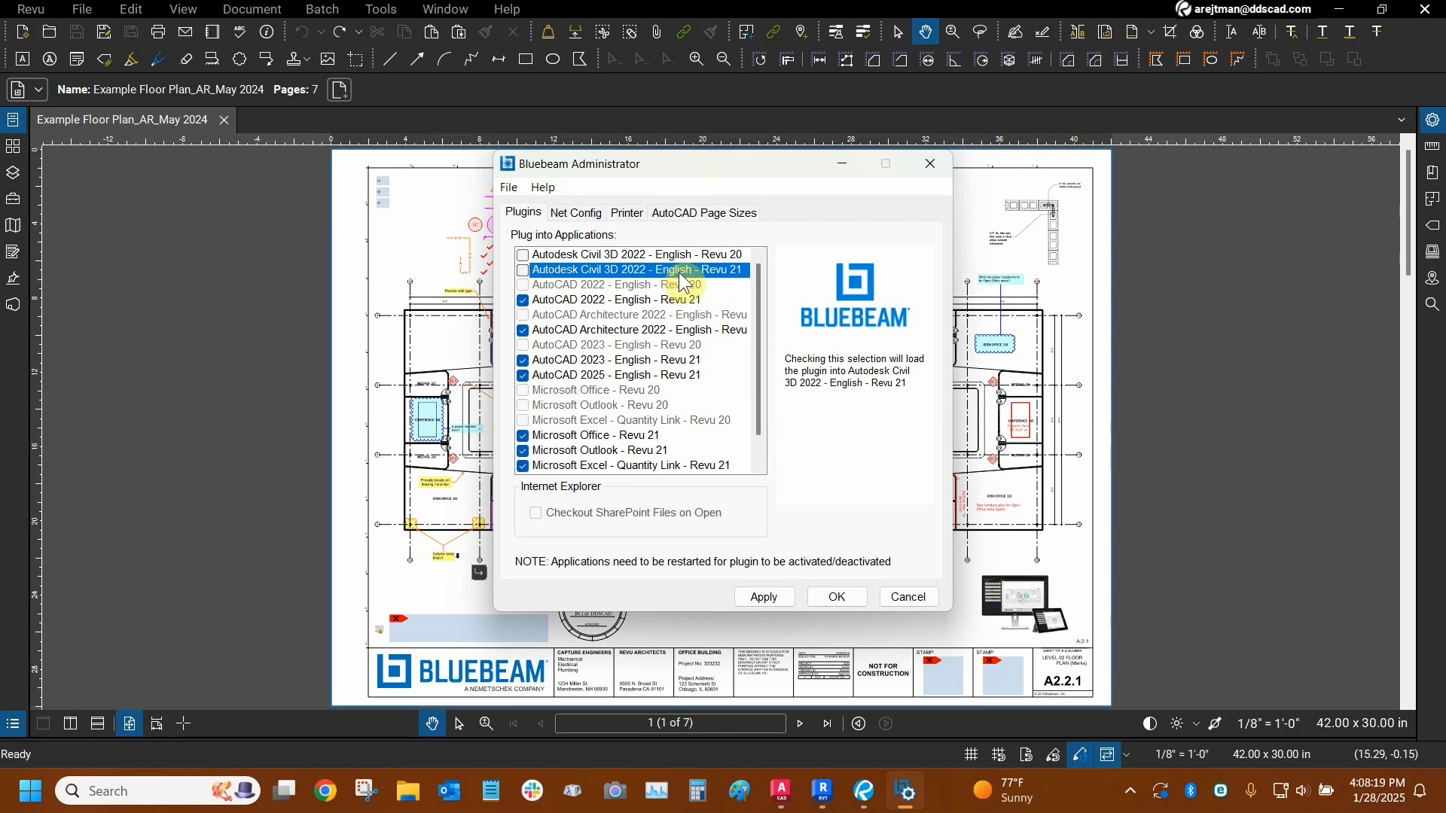
{"action": "left_click", "coordinate": [680, 274]}
{"action": "left_click", "coordinate": [522, 271]}
{"action": "left_click", "coordinate": [523, 271]}
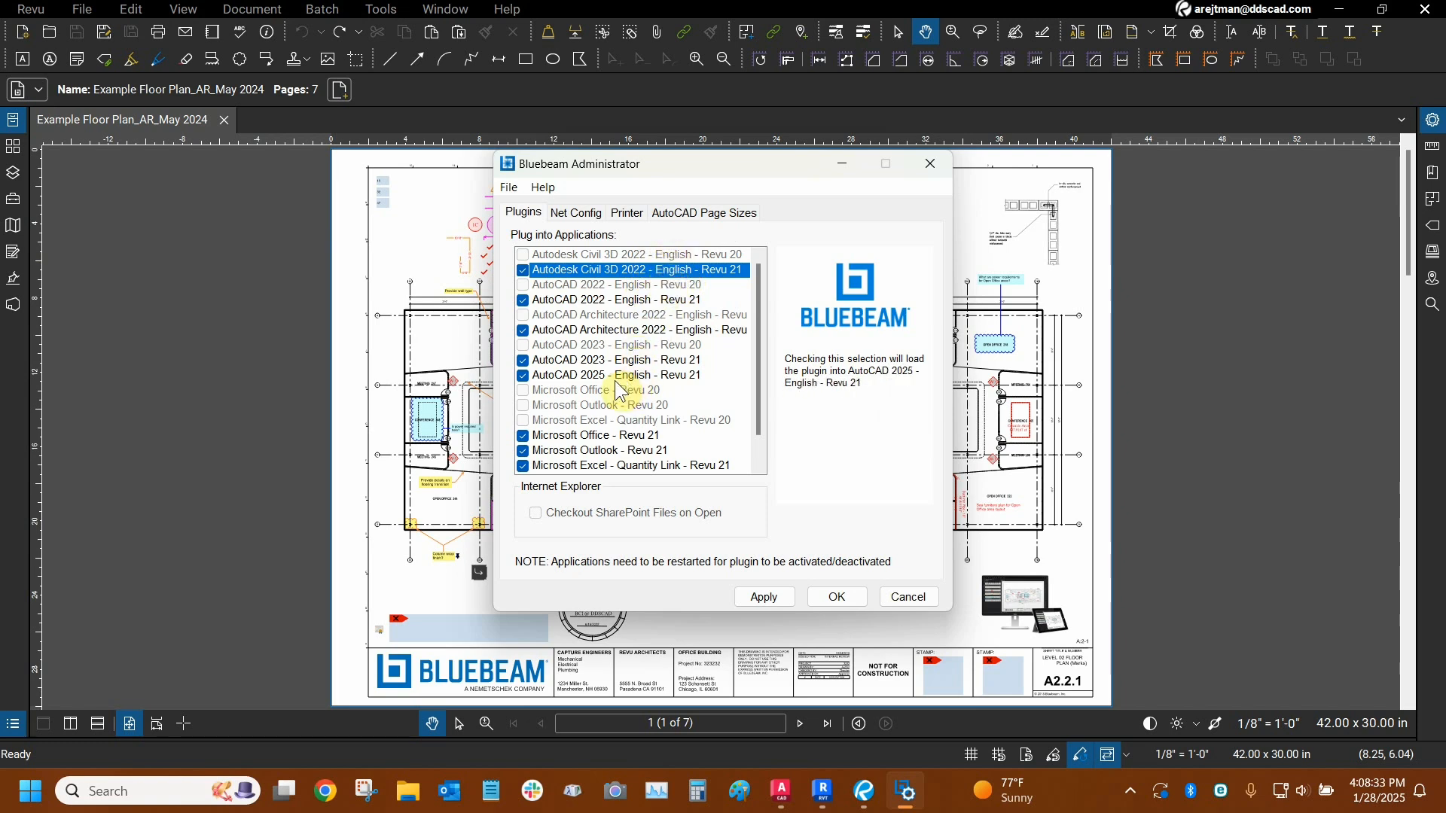
- Examine the remaining application plugins and the network configuration settings in Bluebeam Administrator
{"action": "scroll", "coordinate": [616, 382], "scroll_direction": "down", "scroll_amount": 1}
{"action": "scroll", "coordinate": [616, 381], "scroll_direction": "down", "scroll_amount": 1}
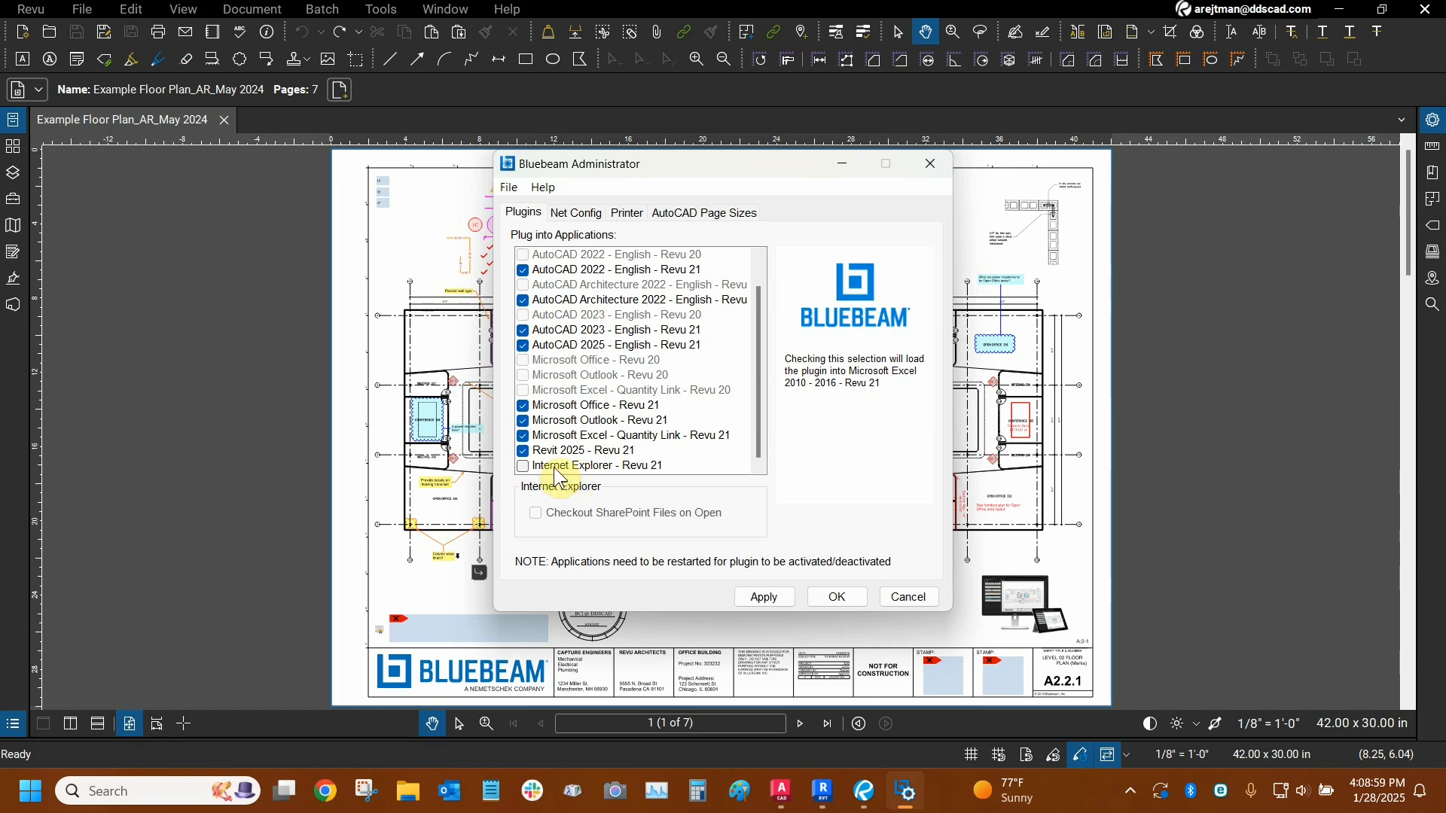
{"action": "left_click", "coordinate": [854, 379]}
{"action": "left_click", "coordinate": [582, 211]}
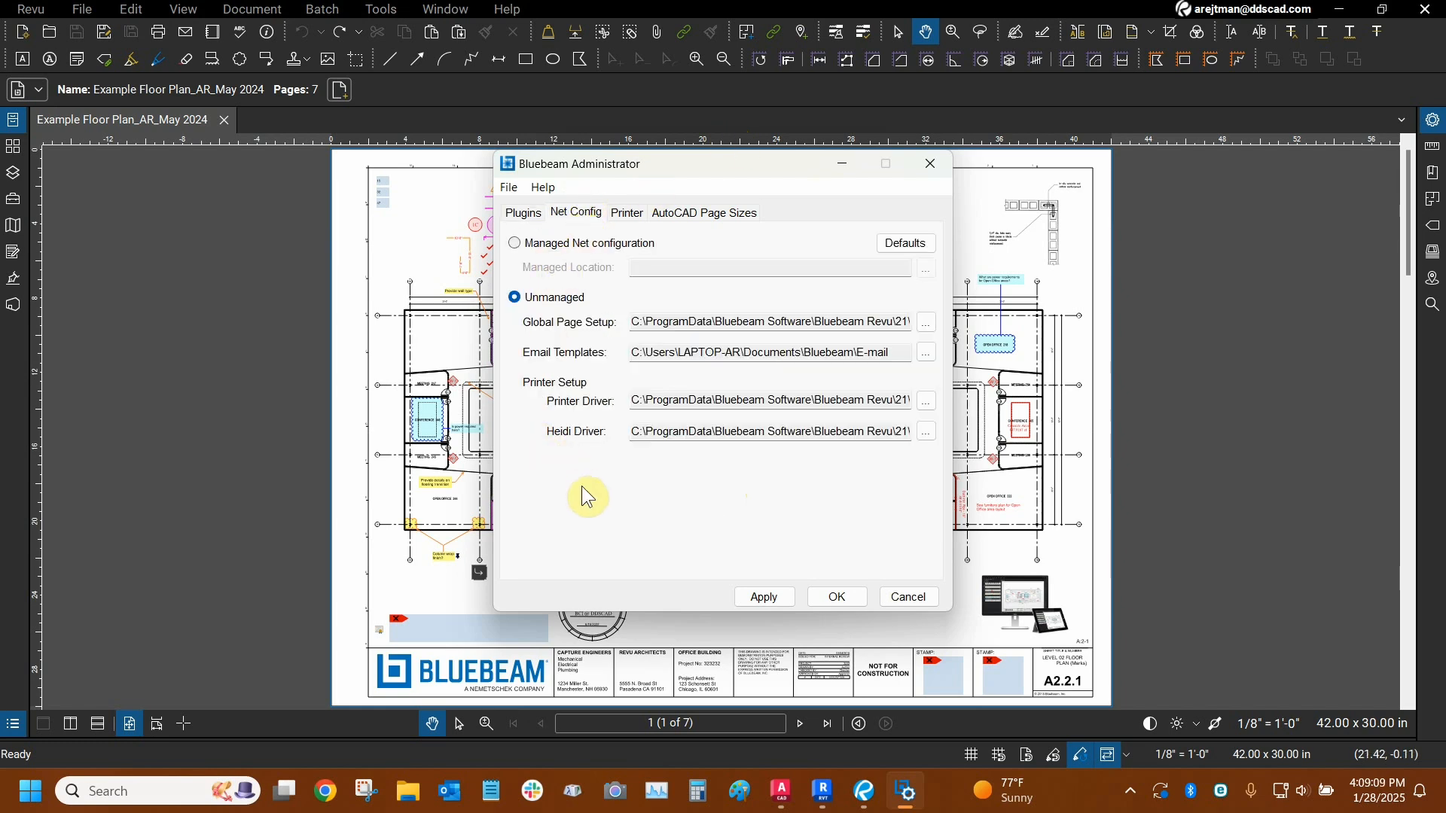
- Examine the Bluebeam PDF printer settings, including the printer name, driver and port monitor controls
{"action": "left_click", "coordinate": [627, 215]}
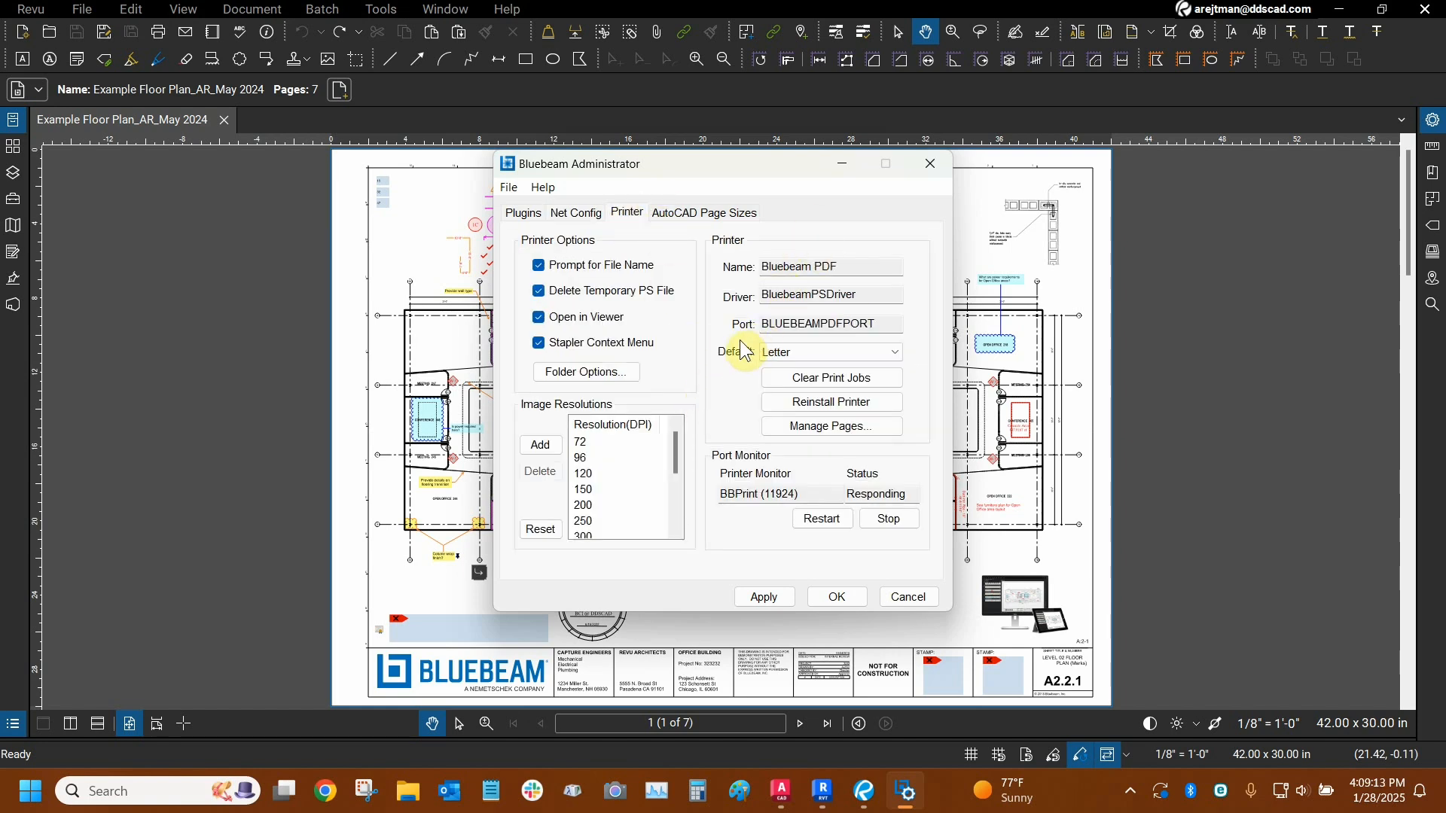
{"action": "left_click", "coordinate": [792, 267]}
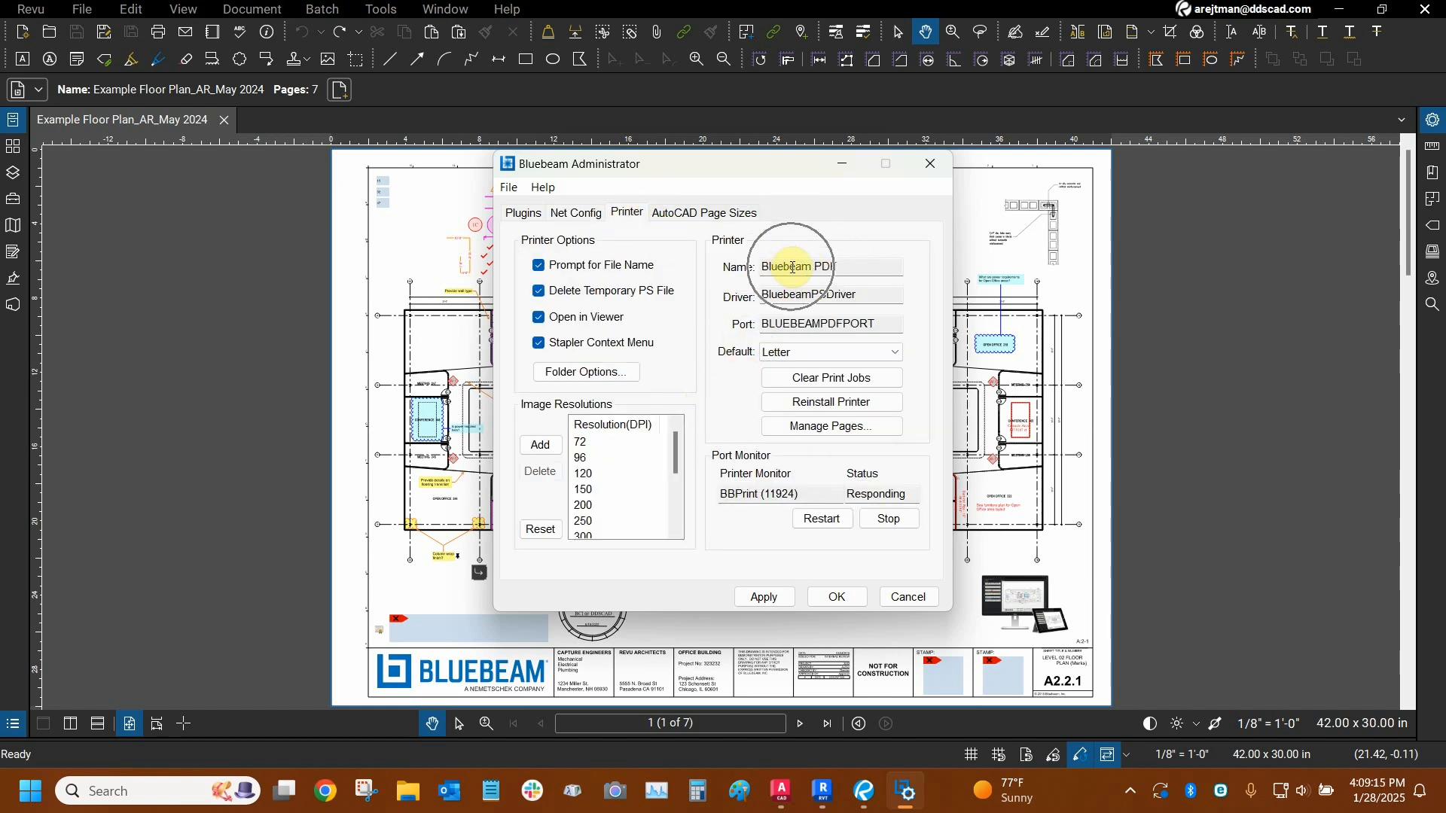
{"action": "left_click", "coordinate": [792, 267]}
{"action": "left_click", "coordinate": [792, 268]}
{"action": "key", "text": "ctrl"}
{"action": "key", "text": "ctrl"}
{"action": "key", "text": "ctrl"}
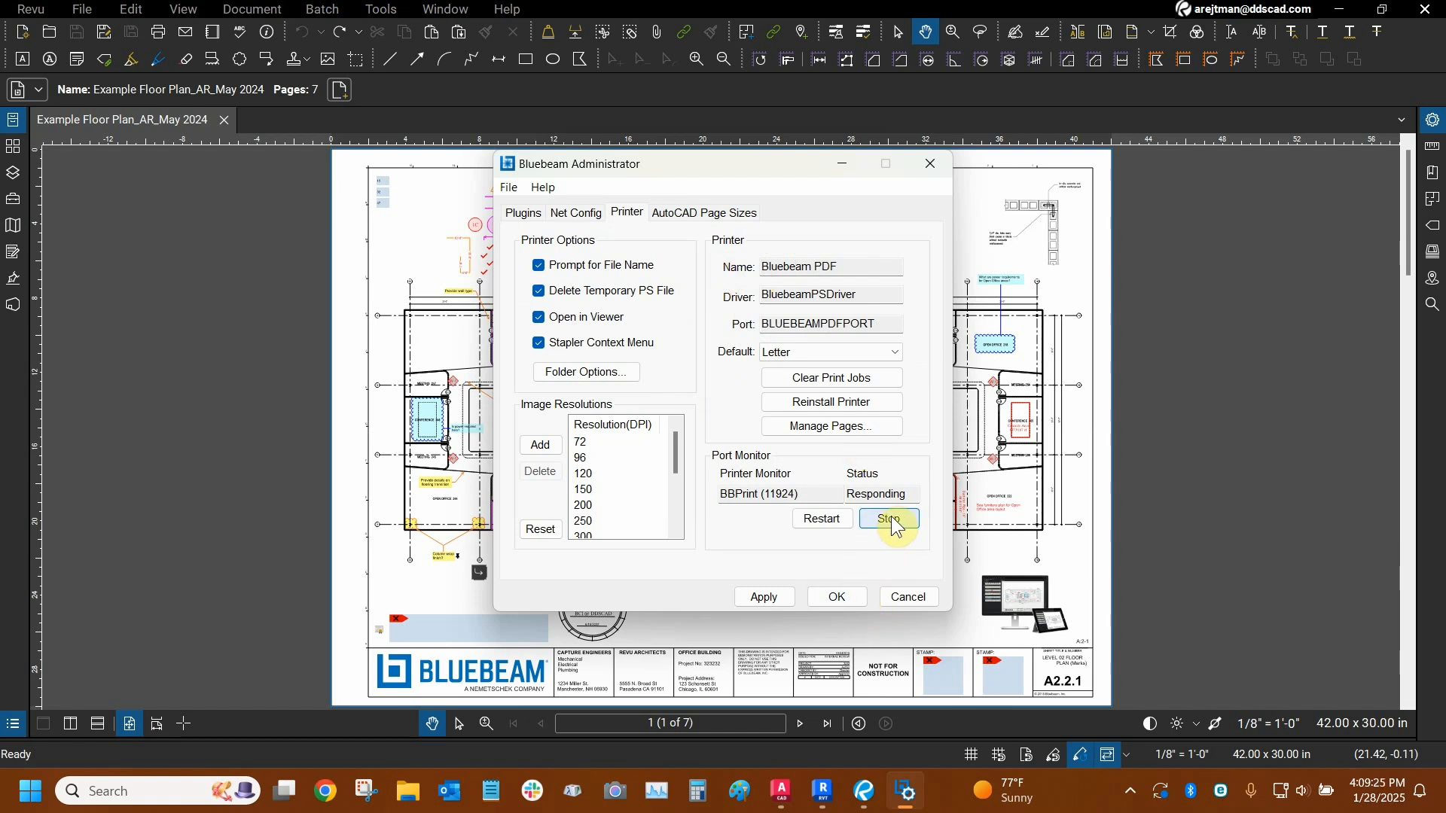
- Check the AutoCAD page size and plugin settings, and close Bluebeam Administrator
{"action": "left_click", "coordinate": [667, 216]}
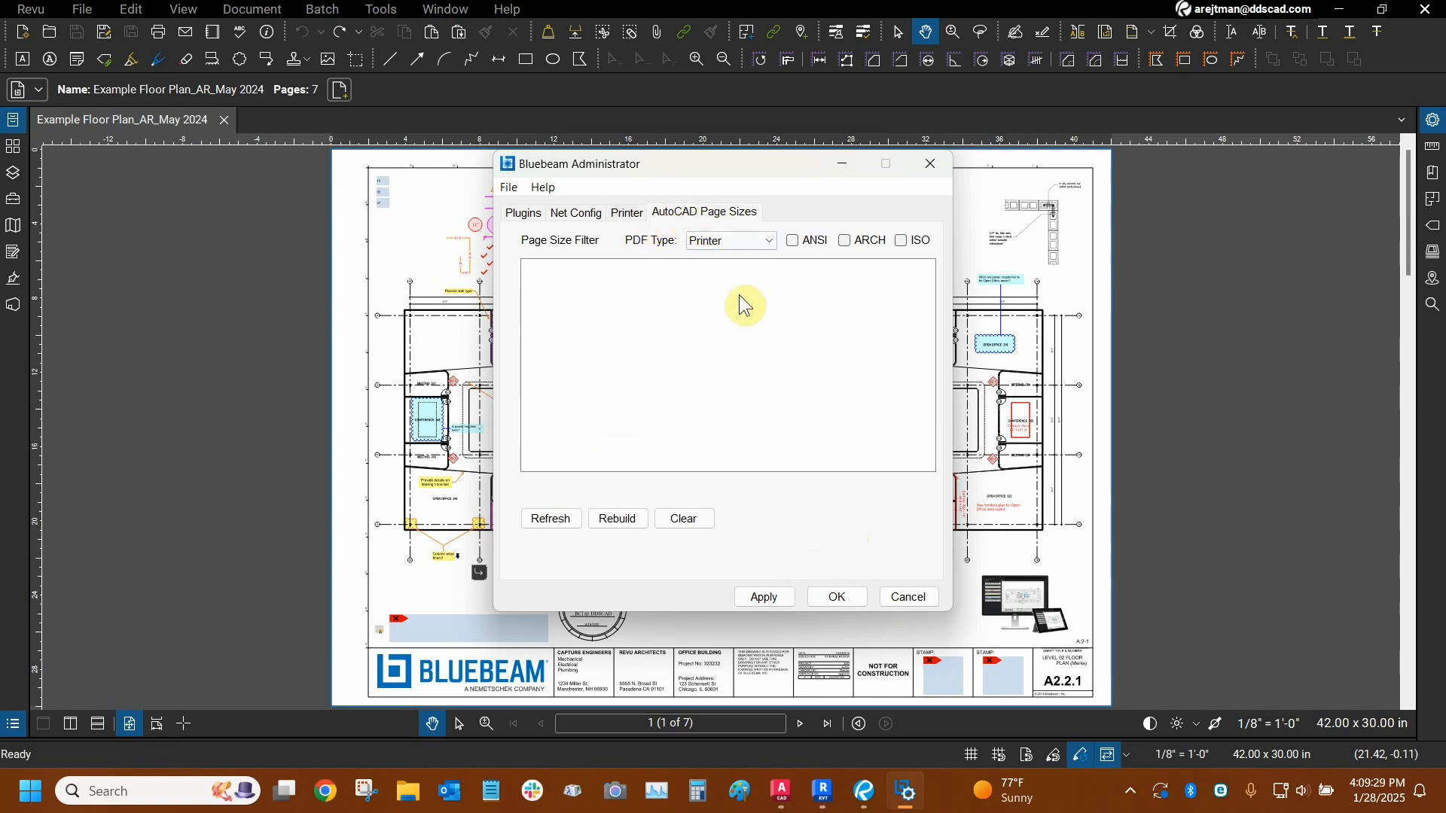
{"action": "left_click", "coordinate": [525, 214]}
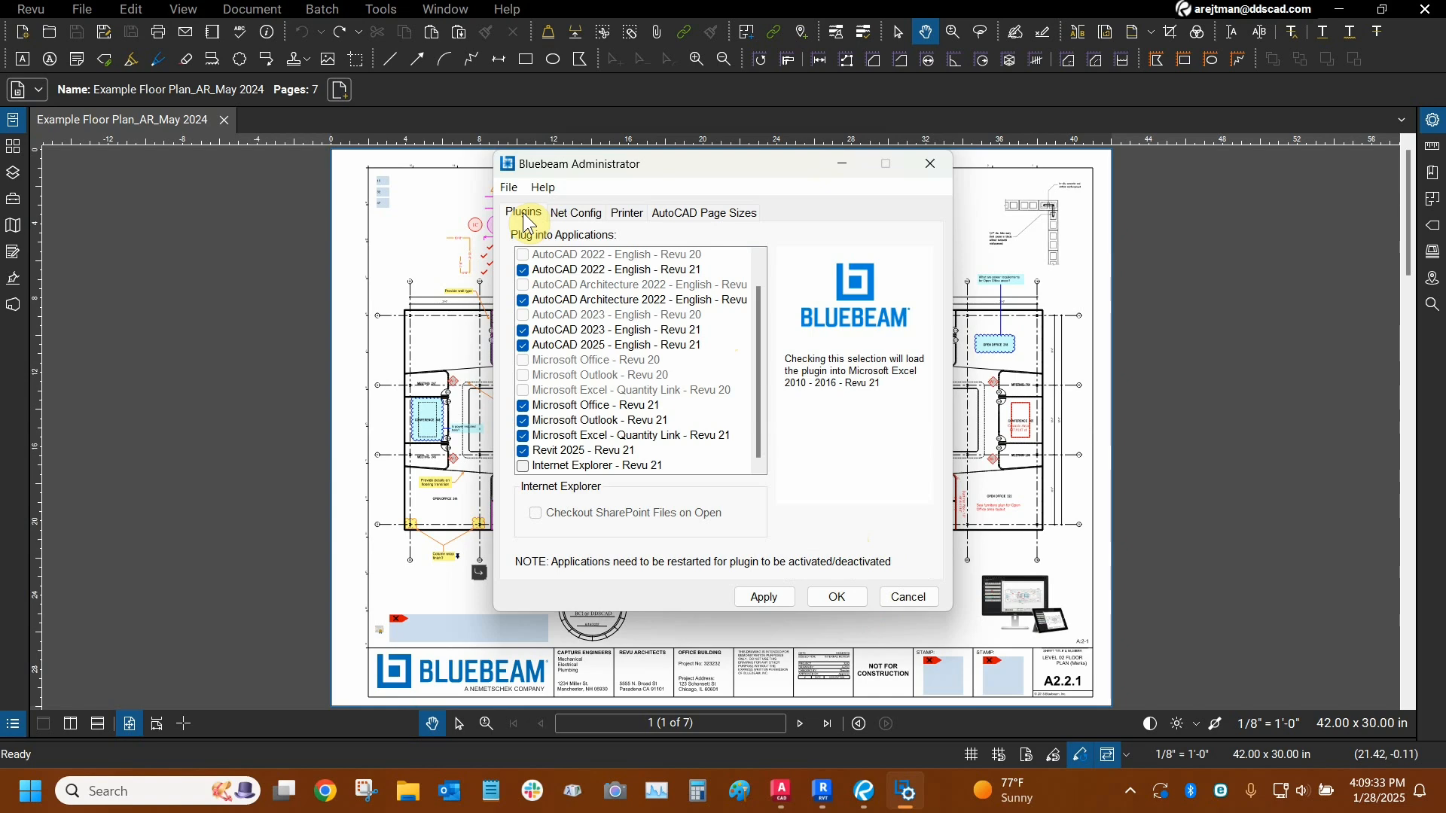
{"action": "left_click", "coordinate": [931, 163]}
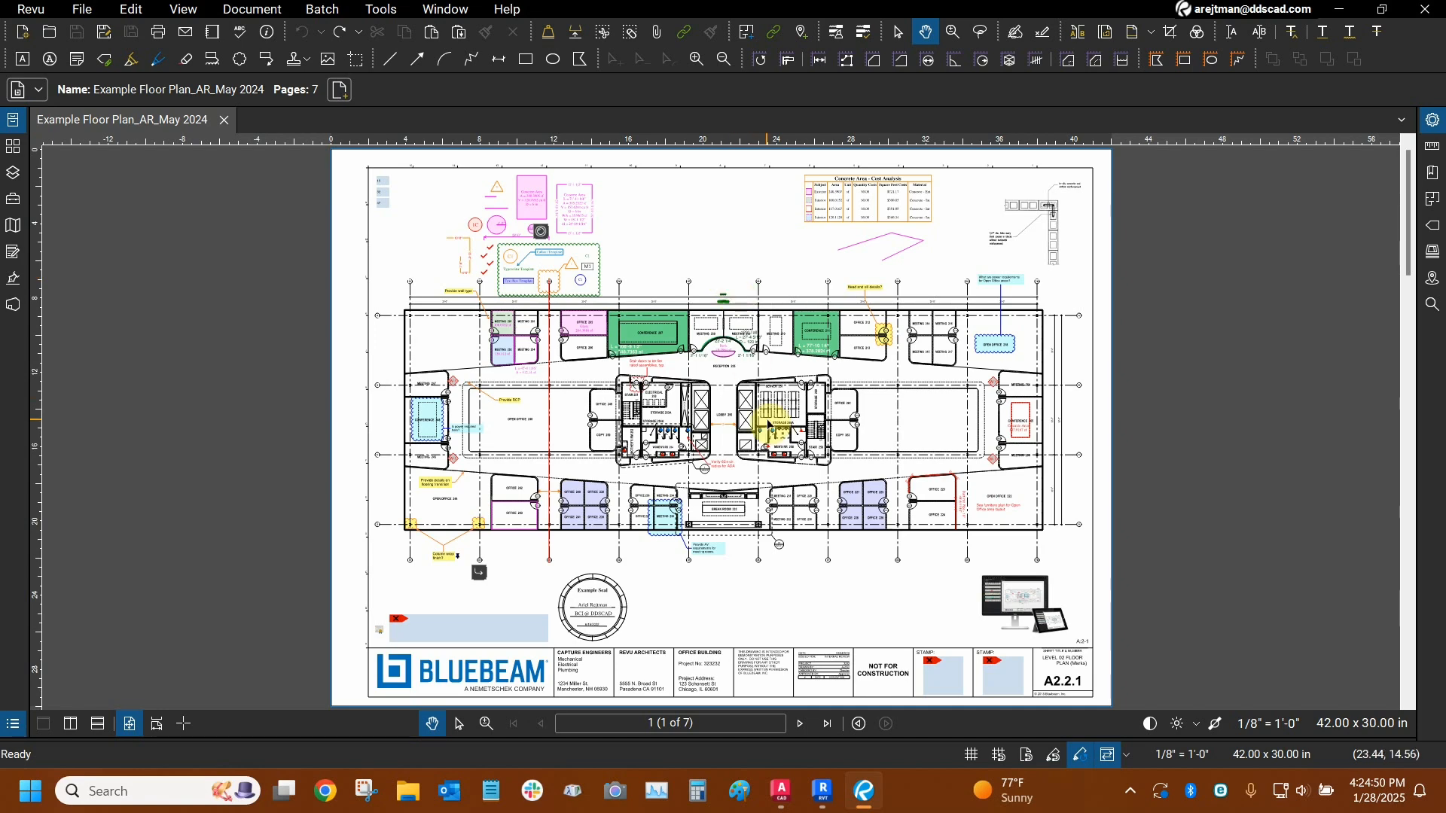
- Switch to AutoCAD and open the Bluebeam PDF conversion settings for the Custom House_AR drawing
{"action": "left_click", "coordinate": [783, 800]}
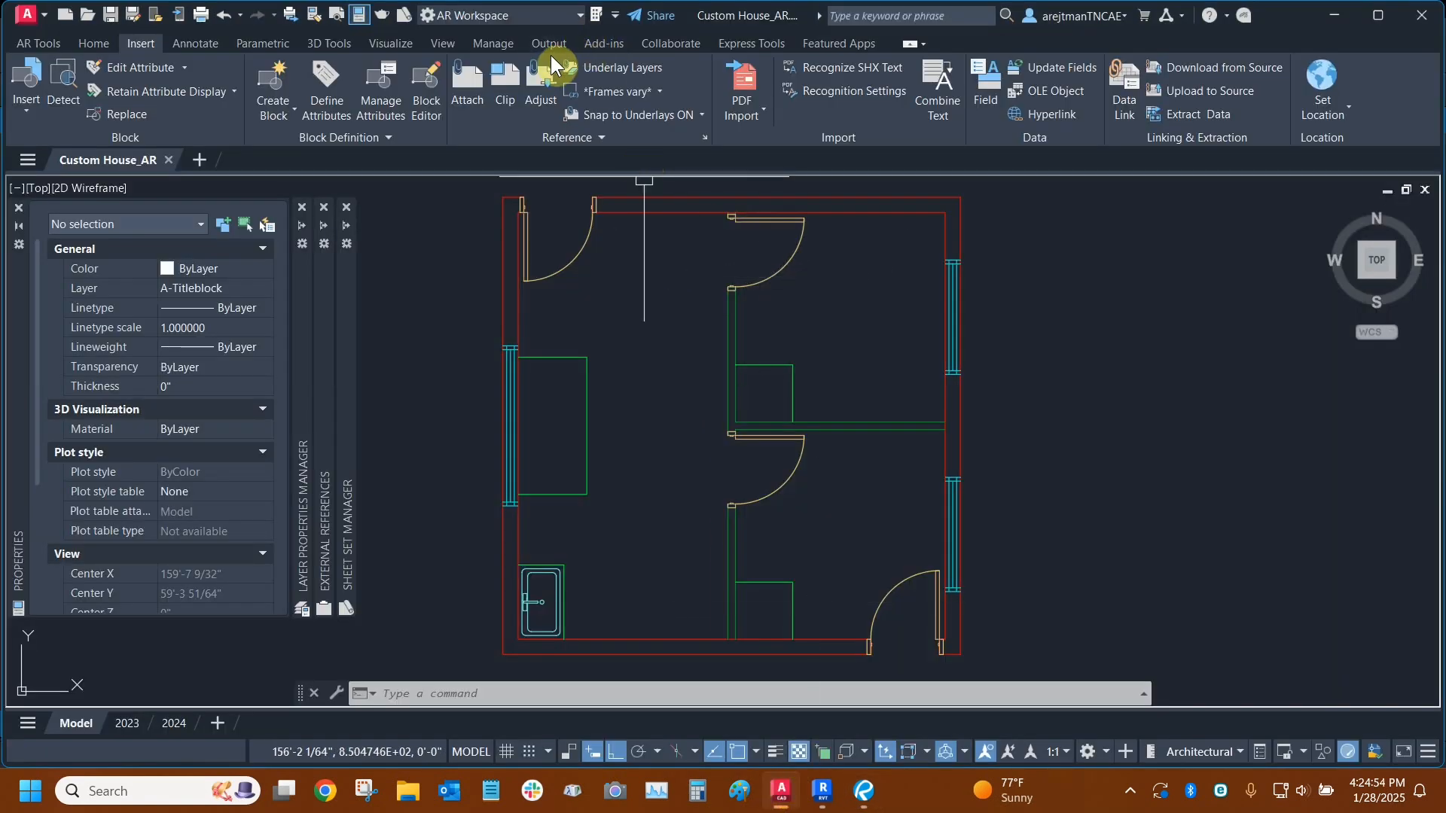
{"action": "left_click", "coordinate": [549, 46]}
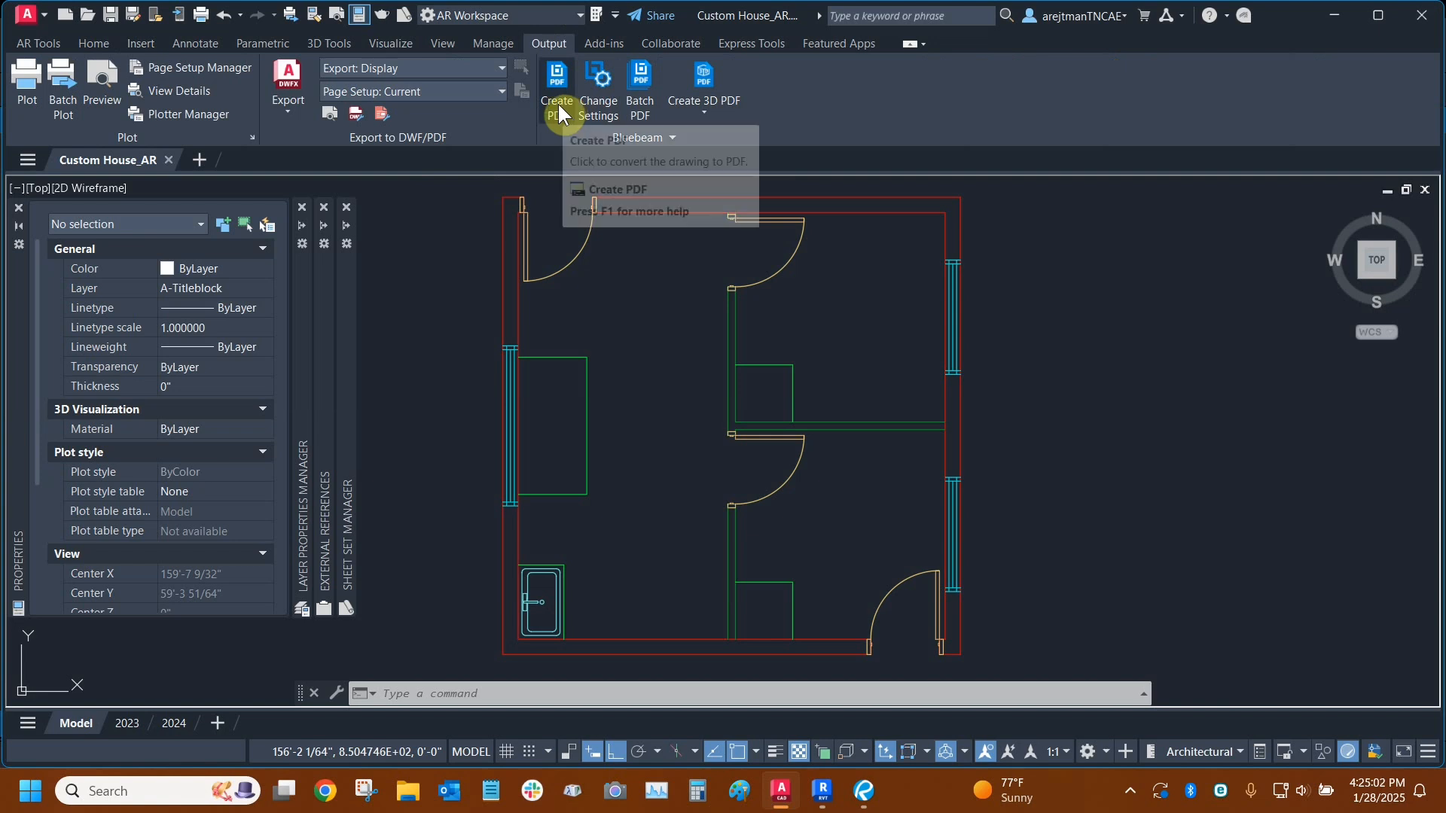
{"action": "left_click", "coordinate": [603, 112]}
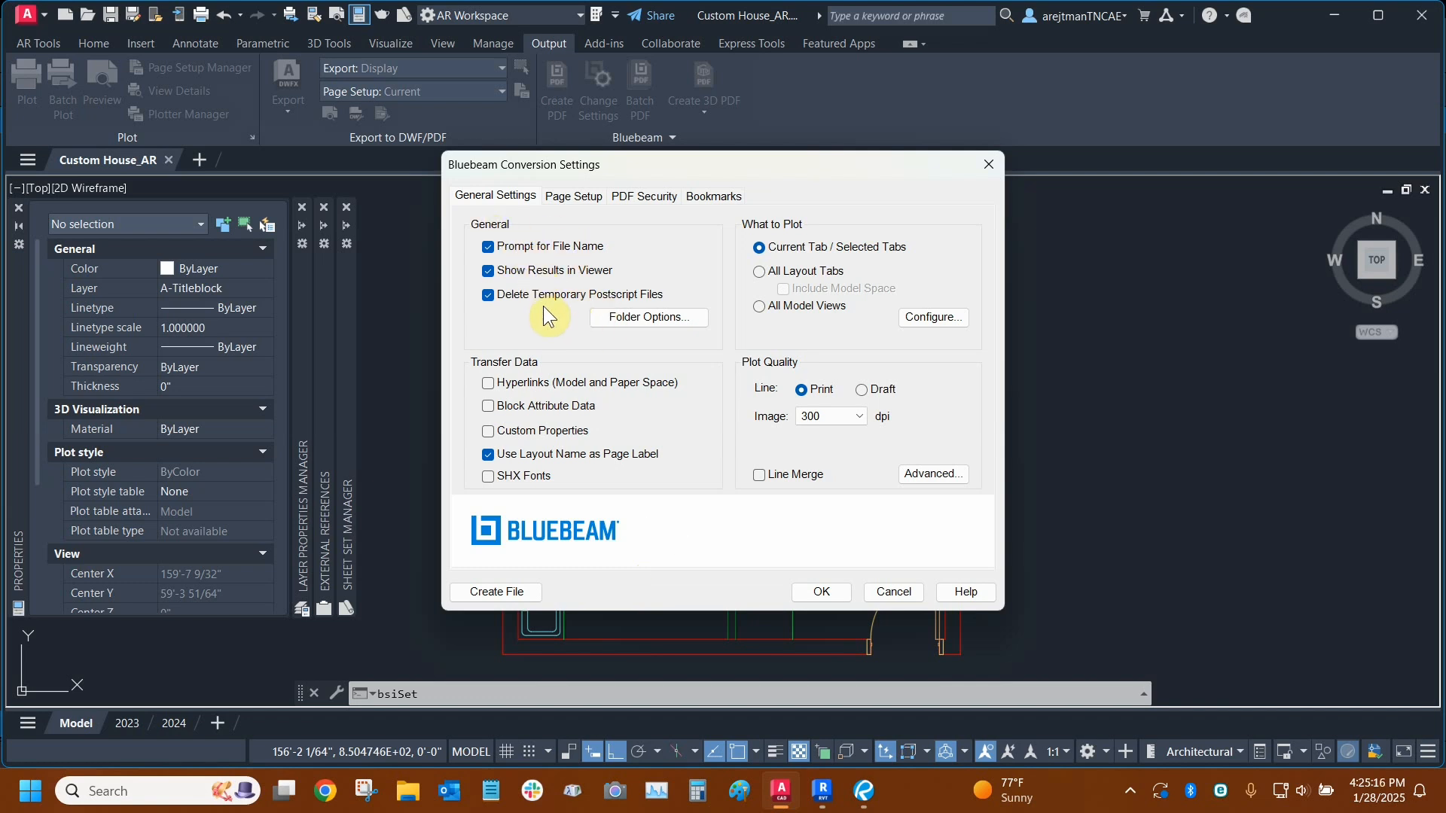
- Examine the default output folder options and the What to Plot configuration in the conversion settings
{"action": "left_click", "coordinate": [674, 320]}
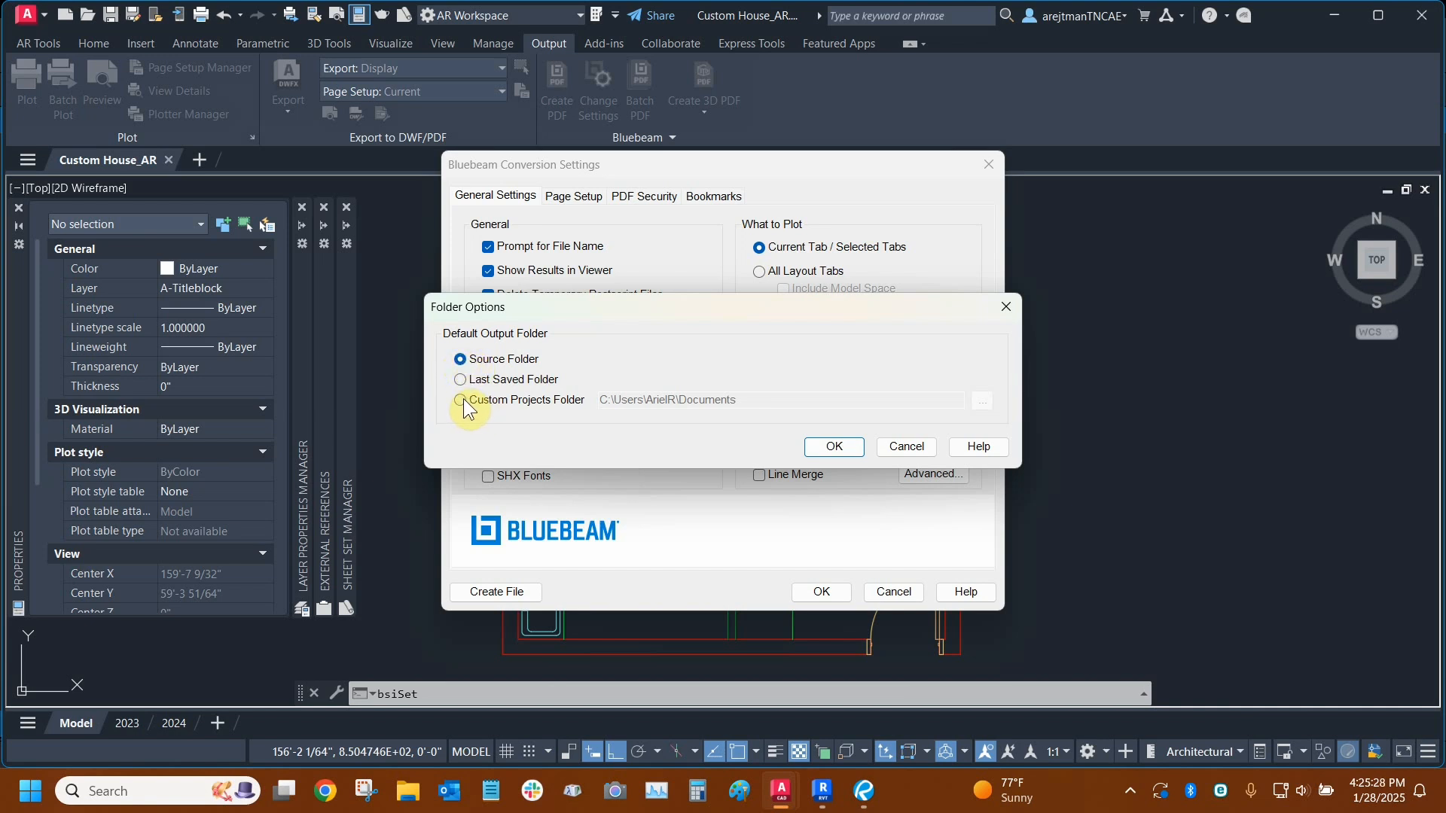
{"action": "left_click", "coordinate": [907, 448]}
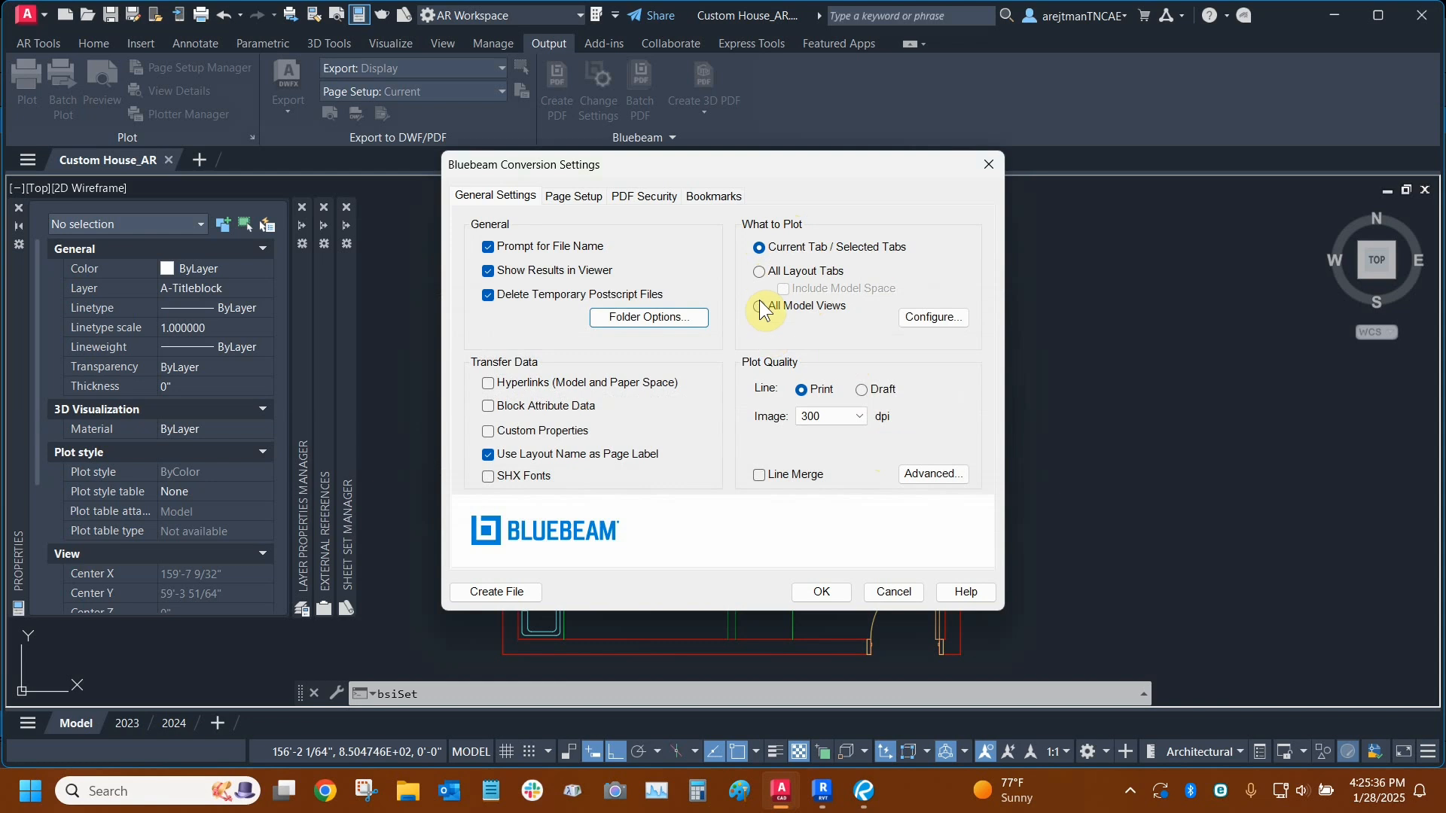
{"action": "left_click", "coordinate": [926, 318]}
{"action": "left_click", "coordinate": [866, 462]}
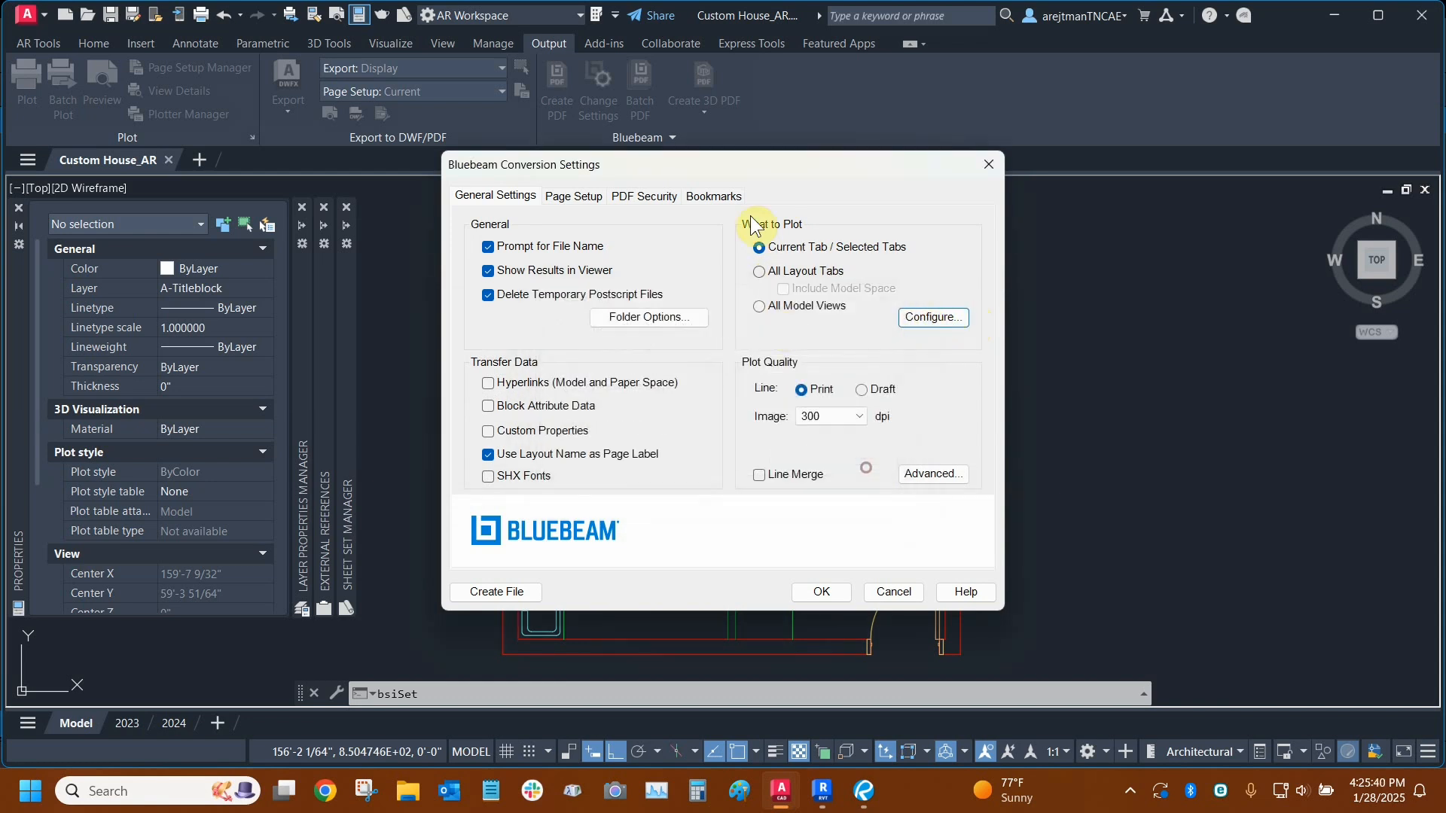
- Examine the All Layout Tabs and Current Tab / Selected Tabs plotting choices and the image resolution options for plot quality
{"action": "left_click", "coordinate": [760, 271]}
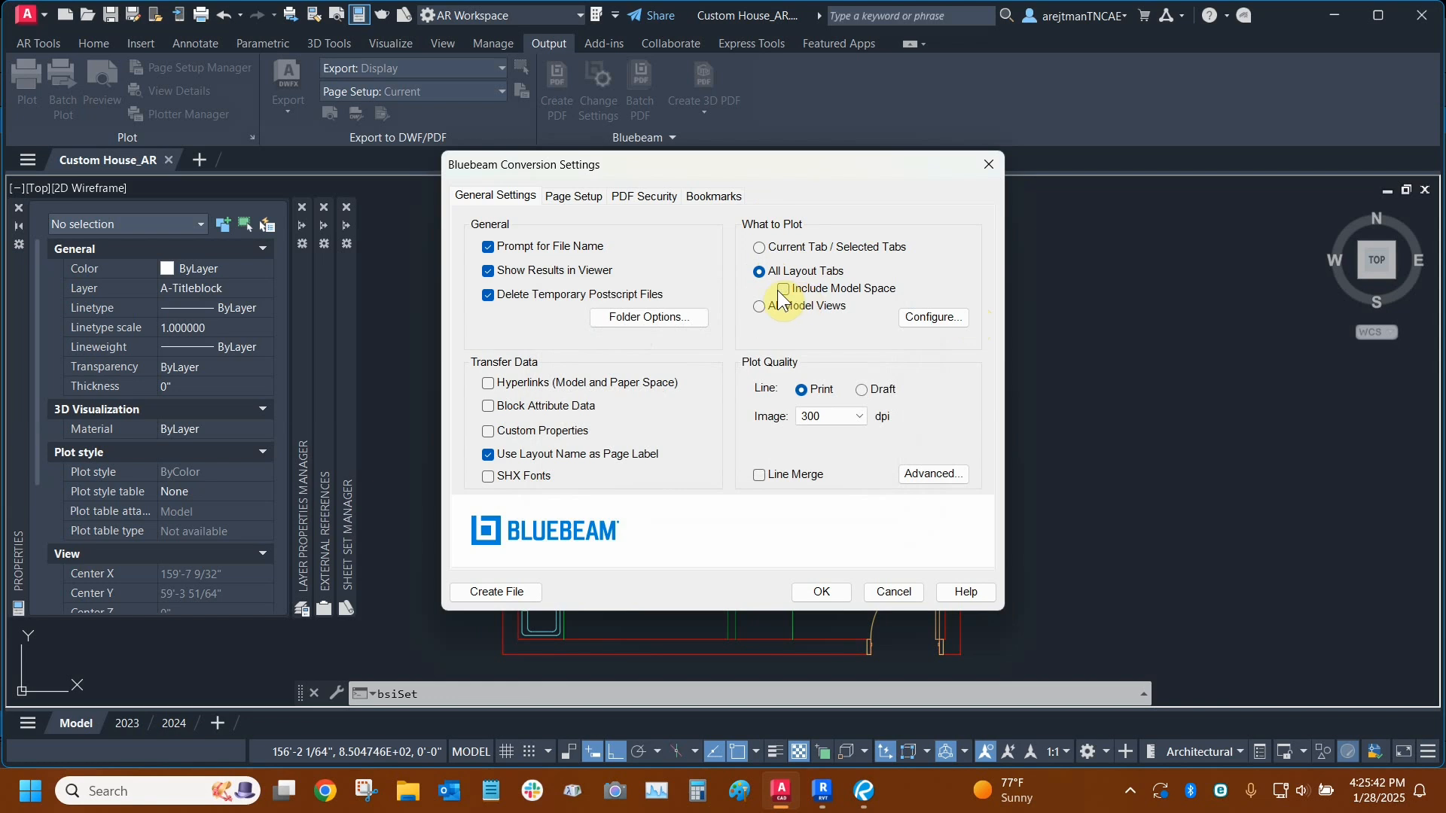
{"action": "left_click", "coordinate": [758, 247]}
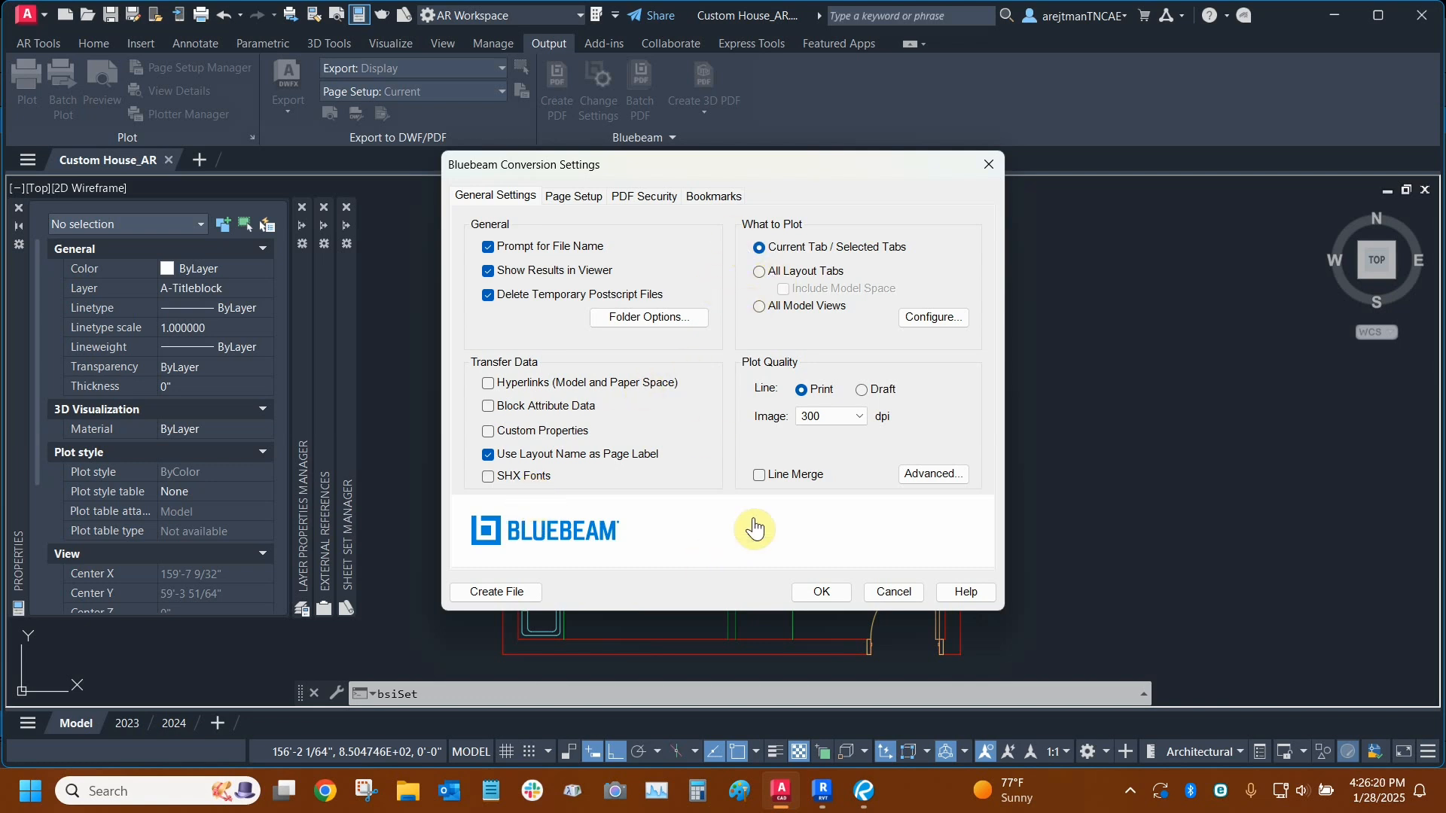
{"action": "left_click", "coordinate": [853, 422]}
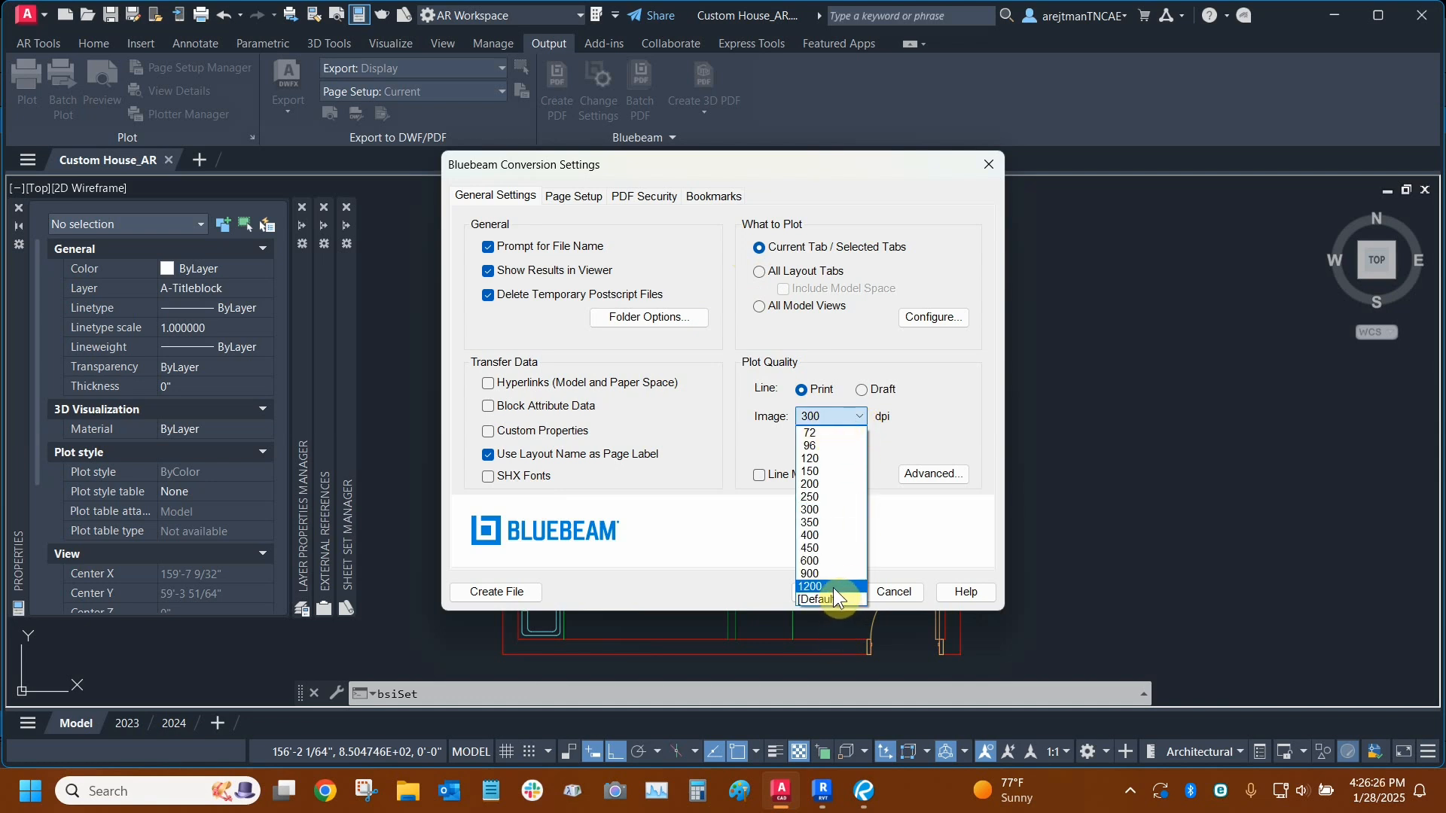
{"action": "left_click", "coordinate": [917, 438]}
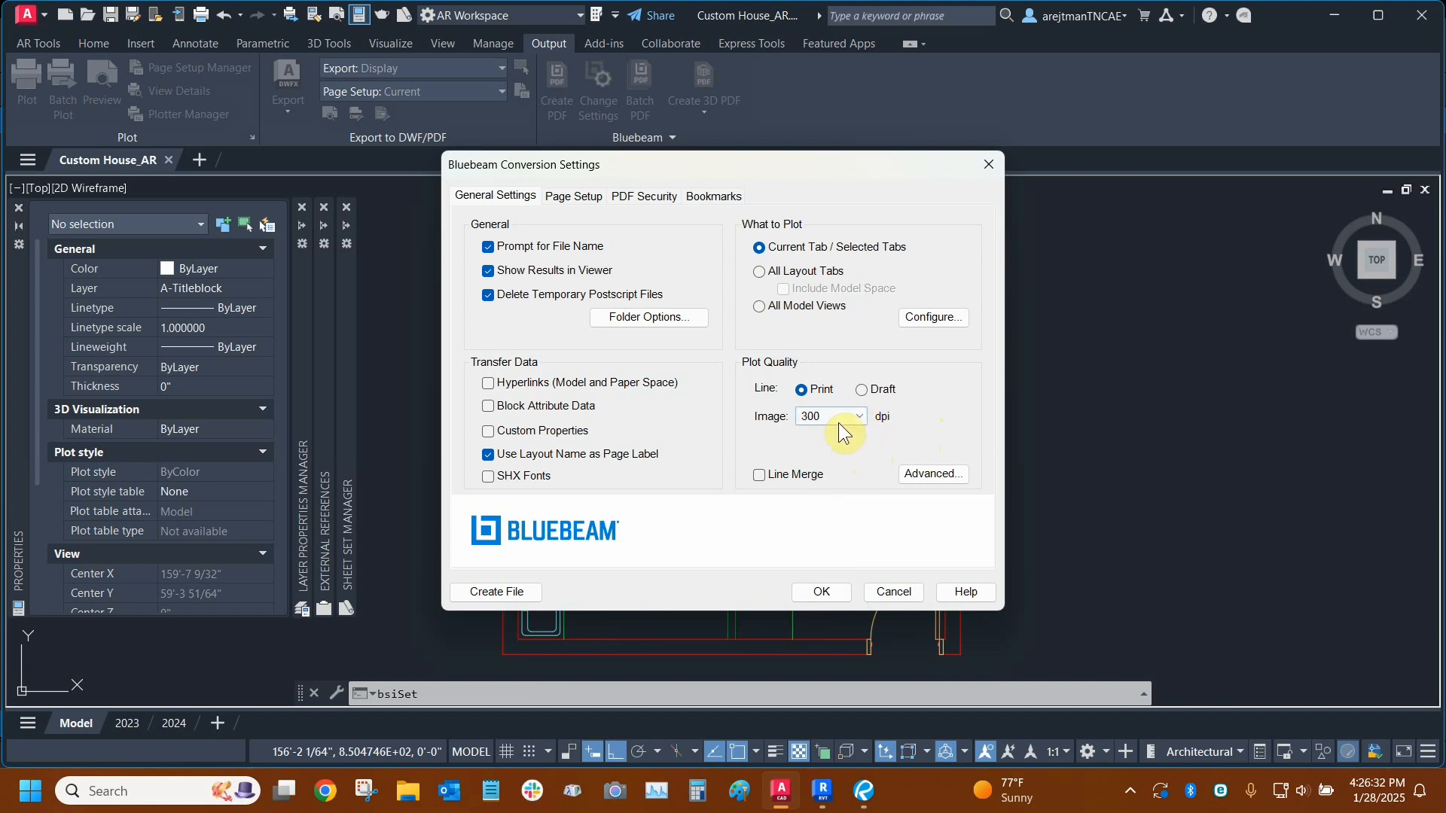
- Examine the advanced default settings for save-as file type and JPEG quality, and close them without saving
{"action": "left_click", "coordinate": [930, 478]}
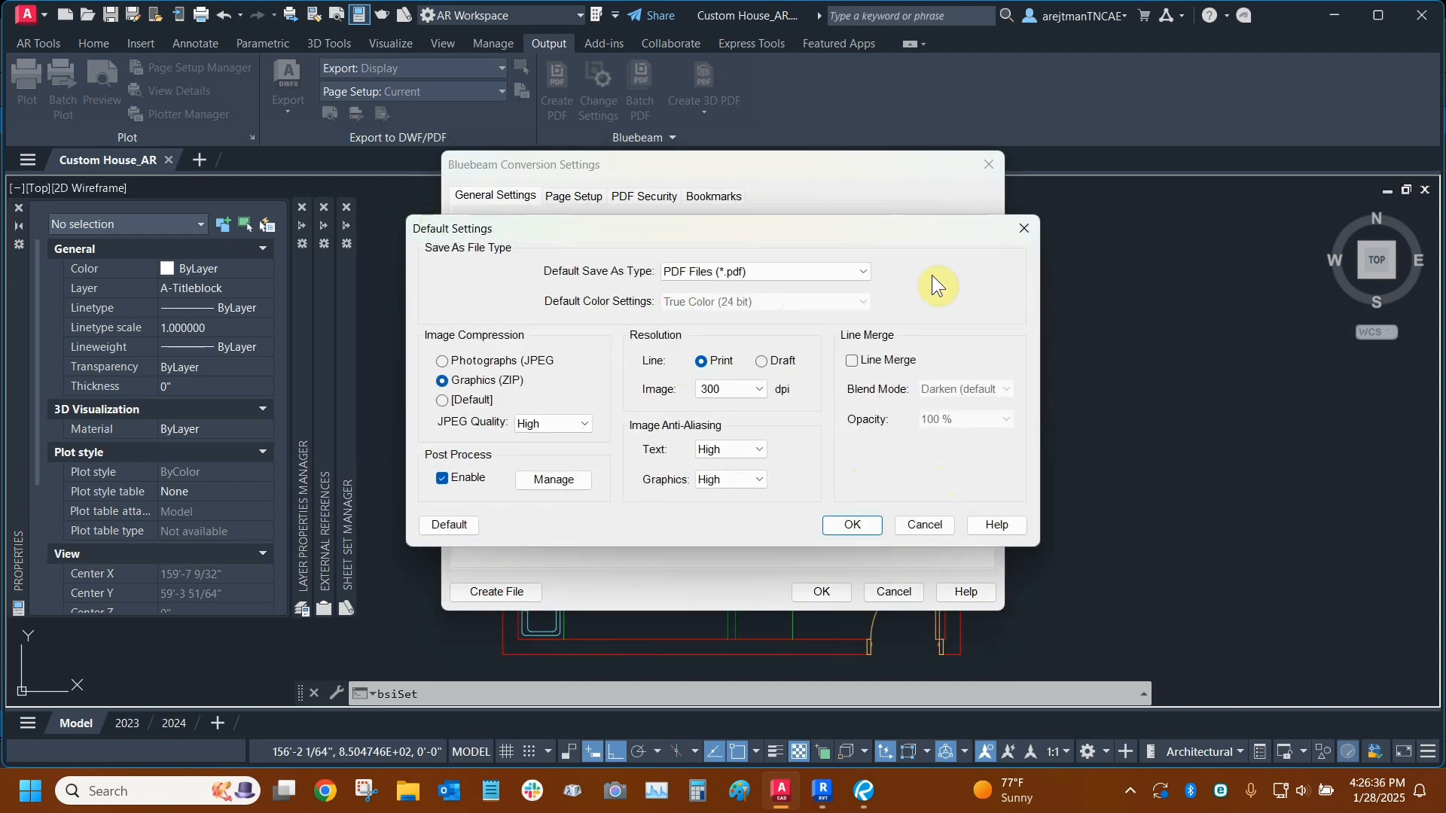
{"action": "left_click", "coordinate": [777, 274]}
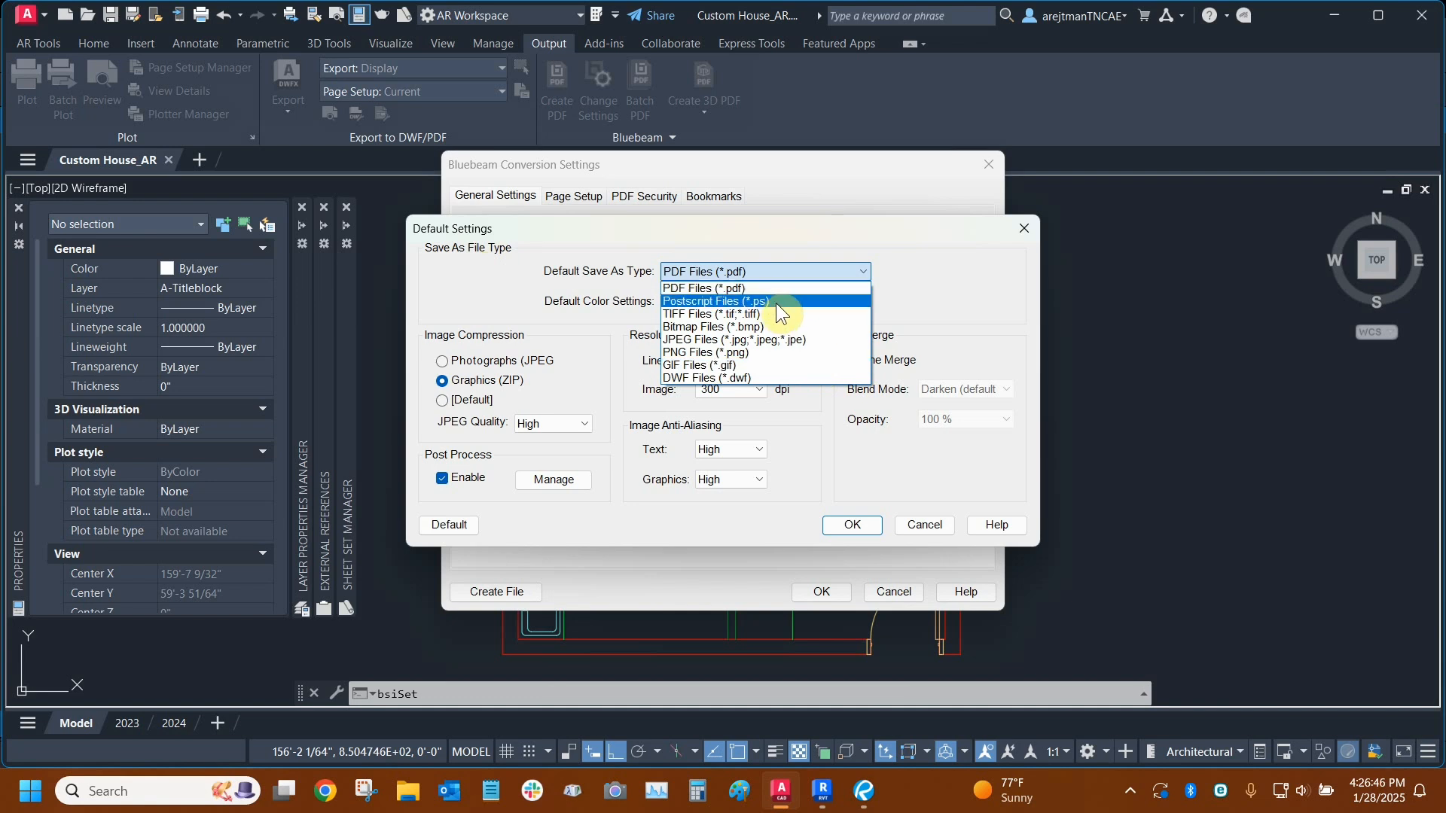
{"action": "left_click", "coordinate": [940, 274]}
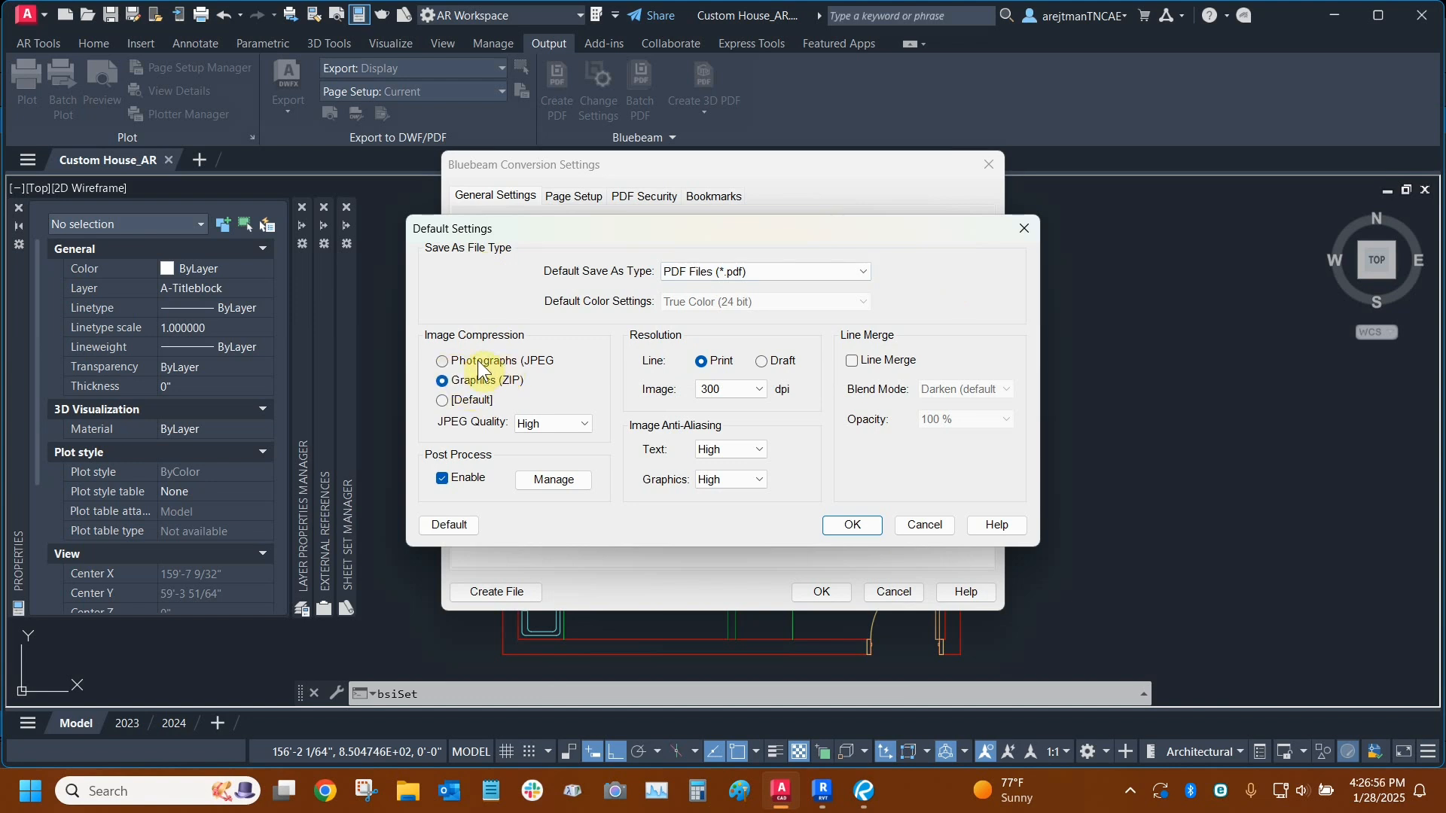
{"action": "left_click", "coordinate": [584, 425]}
{"action": "left_click", "coordinate": [542, 441]}
{"action": "left_click", "coordinate": [924, 527]}
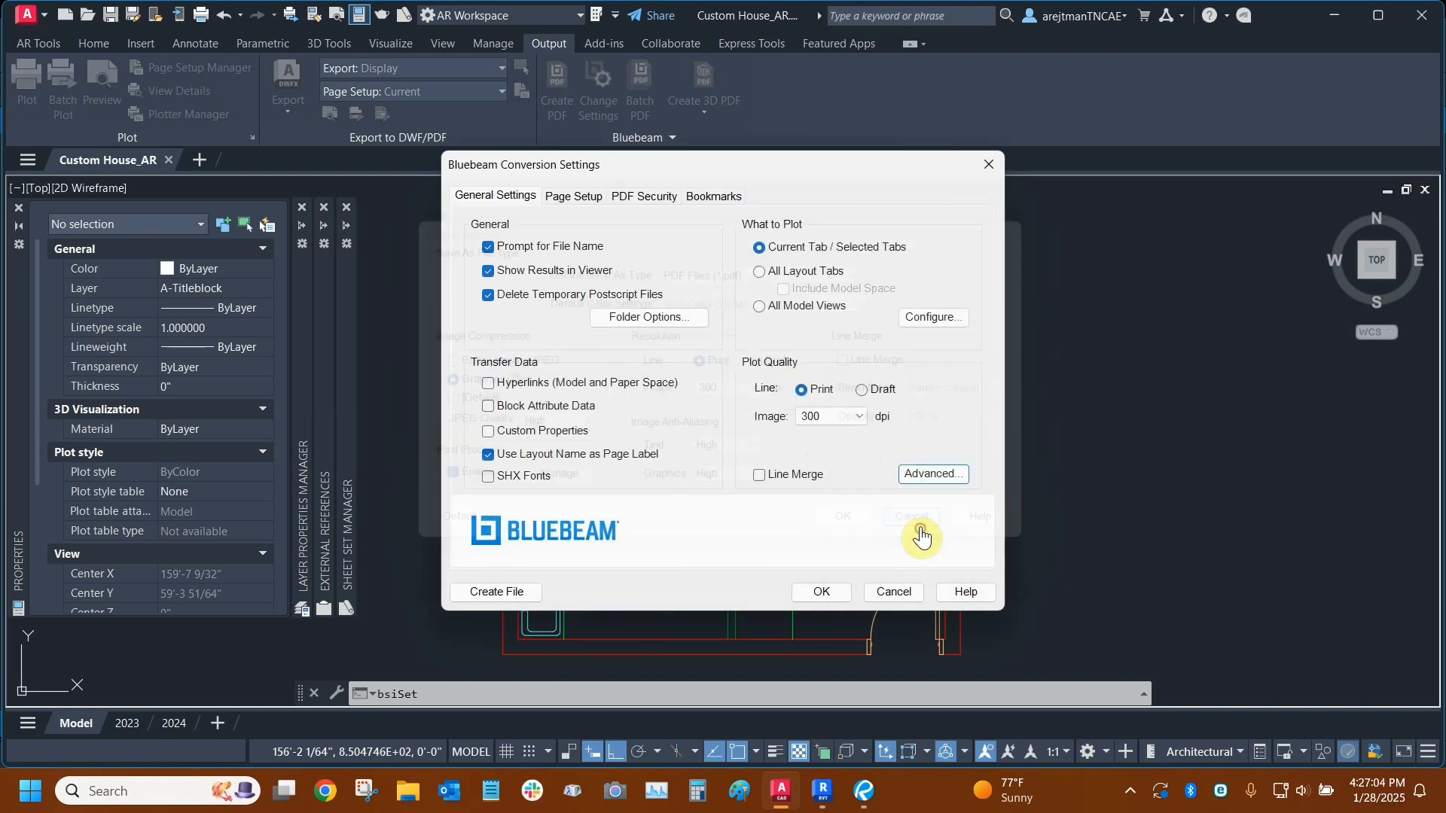
- Set the conversion page setup to Custom and check the other page setup choices
{"action": "left_click", "coordinate": [574, 198]}
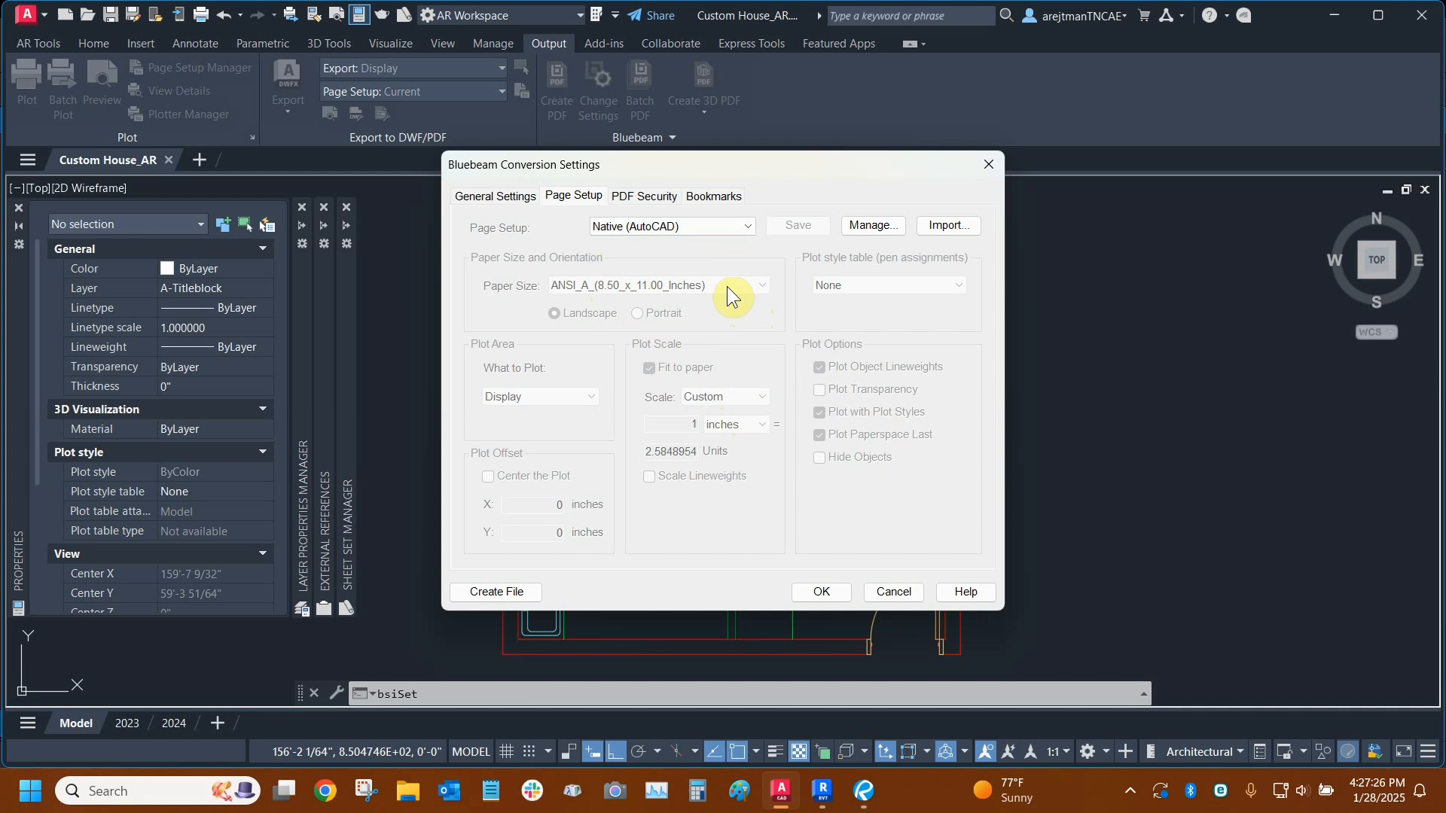
{"action": "left_click", "coordinate": [706, 225]}
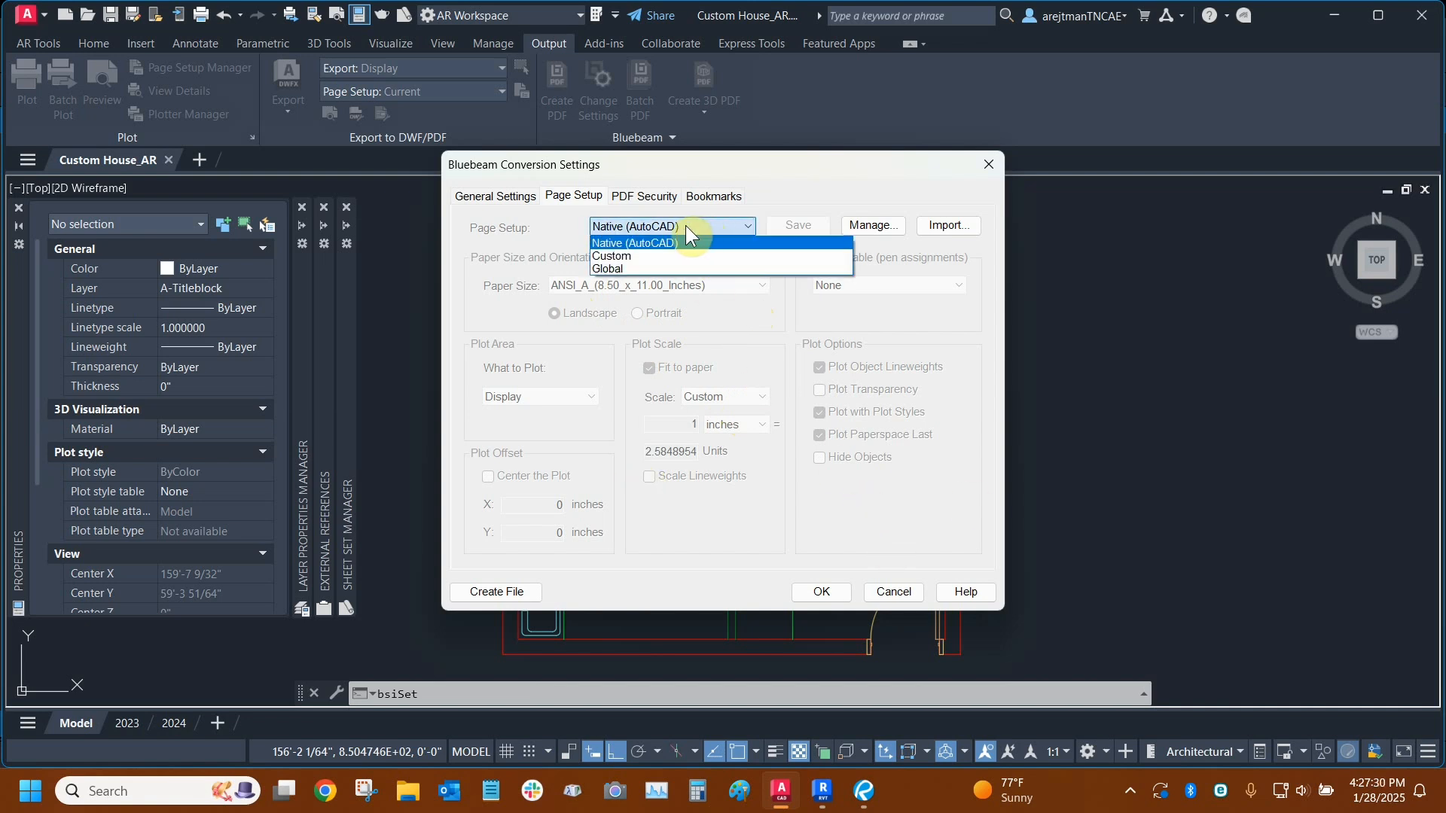
{"action": "left_click", "coordinate": [653, 255]}
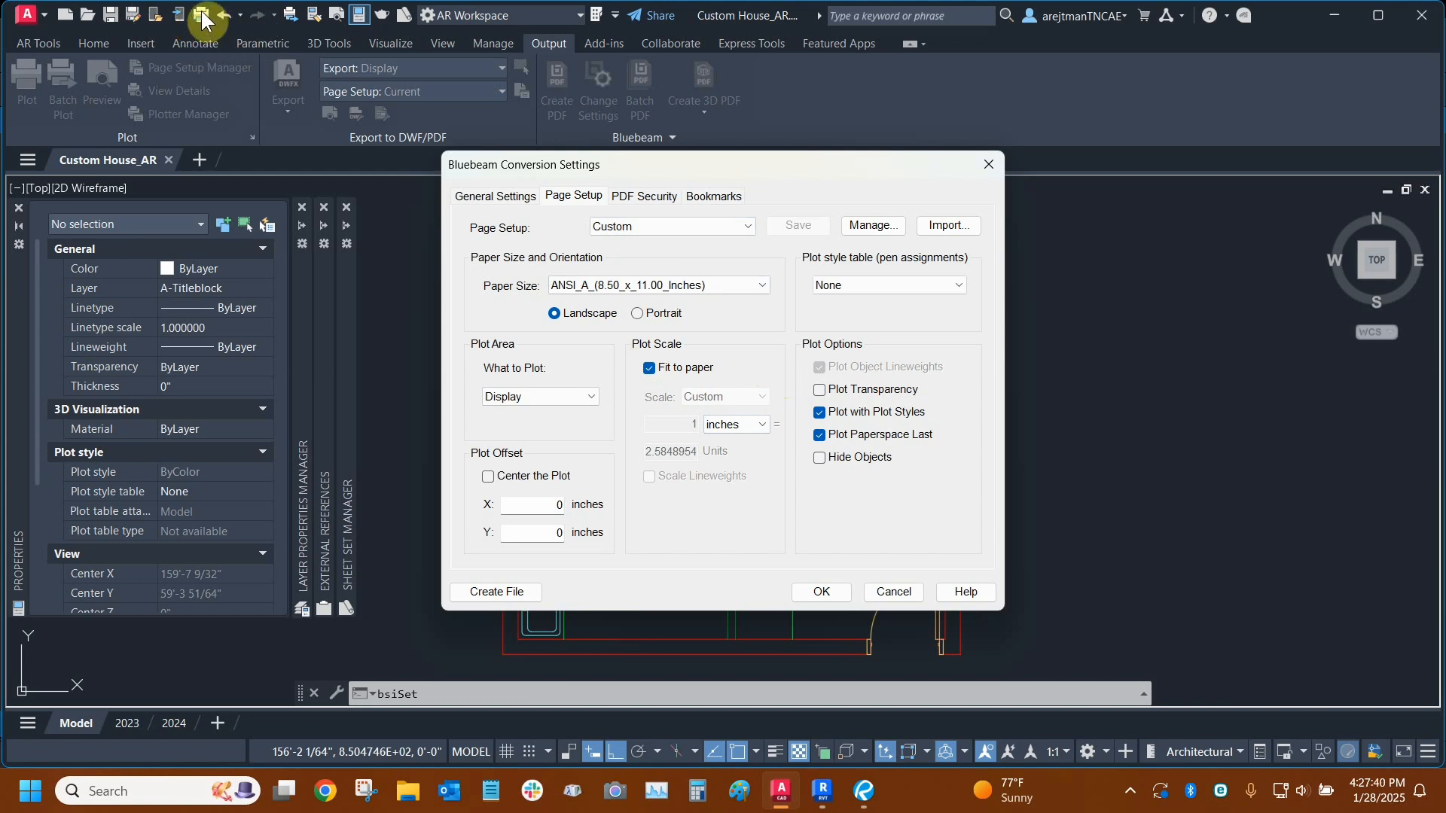
{"action": "left_click", "coordinate": [718, 226]}
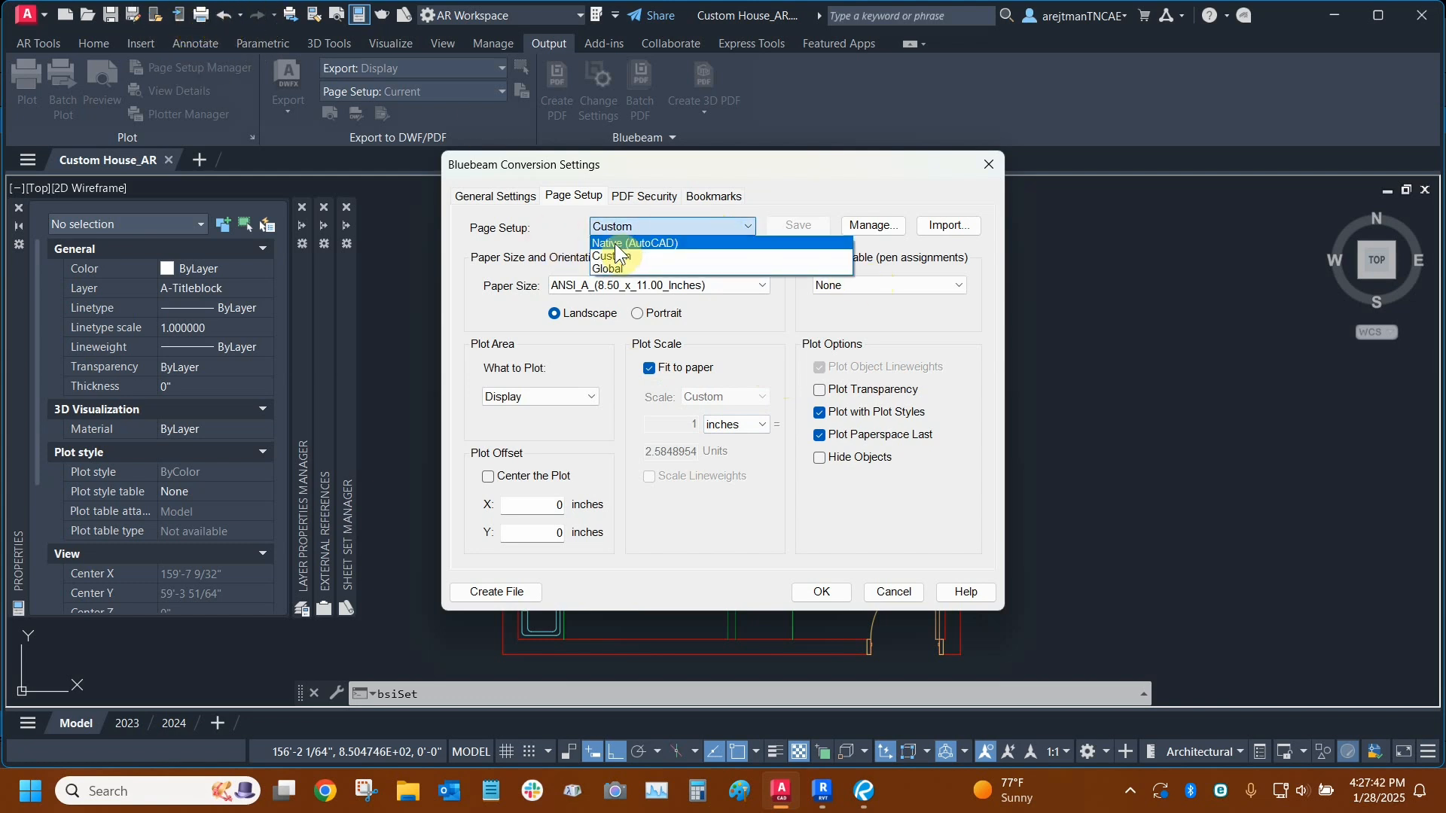
{"action": "left_click", "coordinate": [792, 174]}
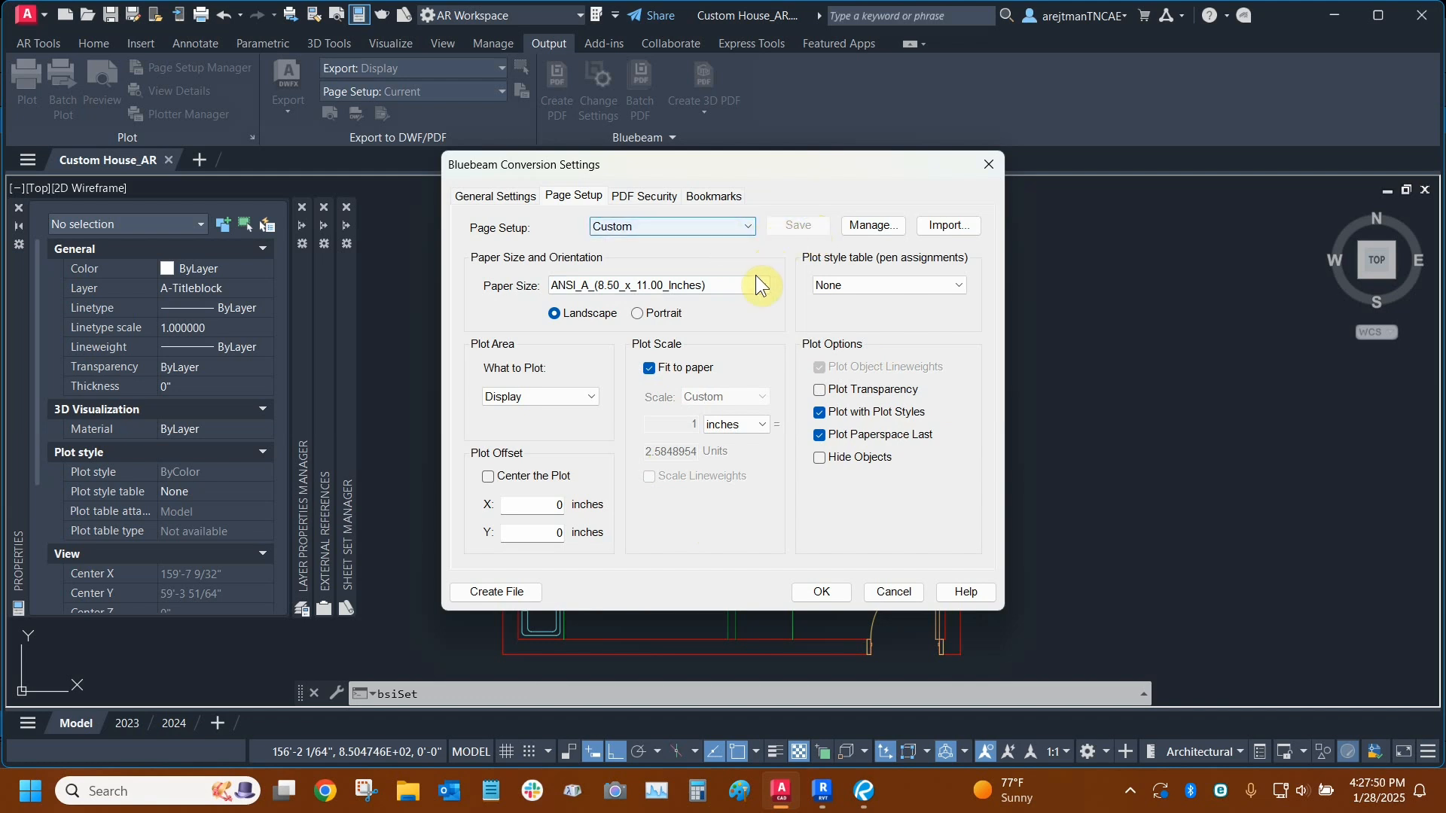
- Set the Custom page setup's plot style table to monochrome.ctb
{"action": "left_click", "coordinate": [658, 368]}
{"action": "left_click", "coordinate": [658, 367]}
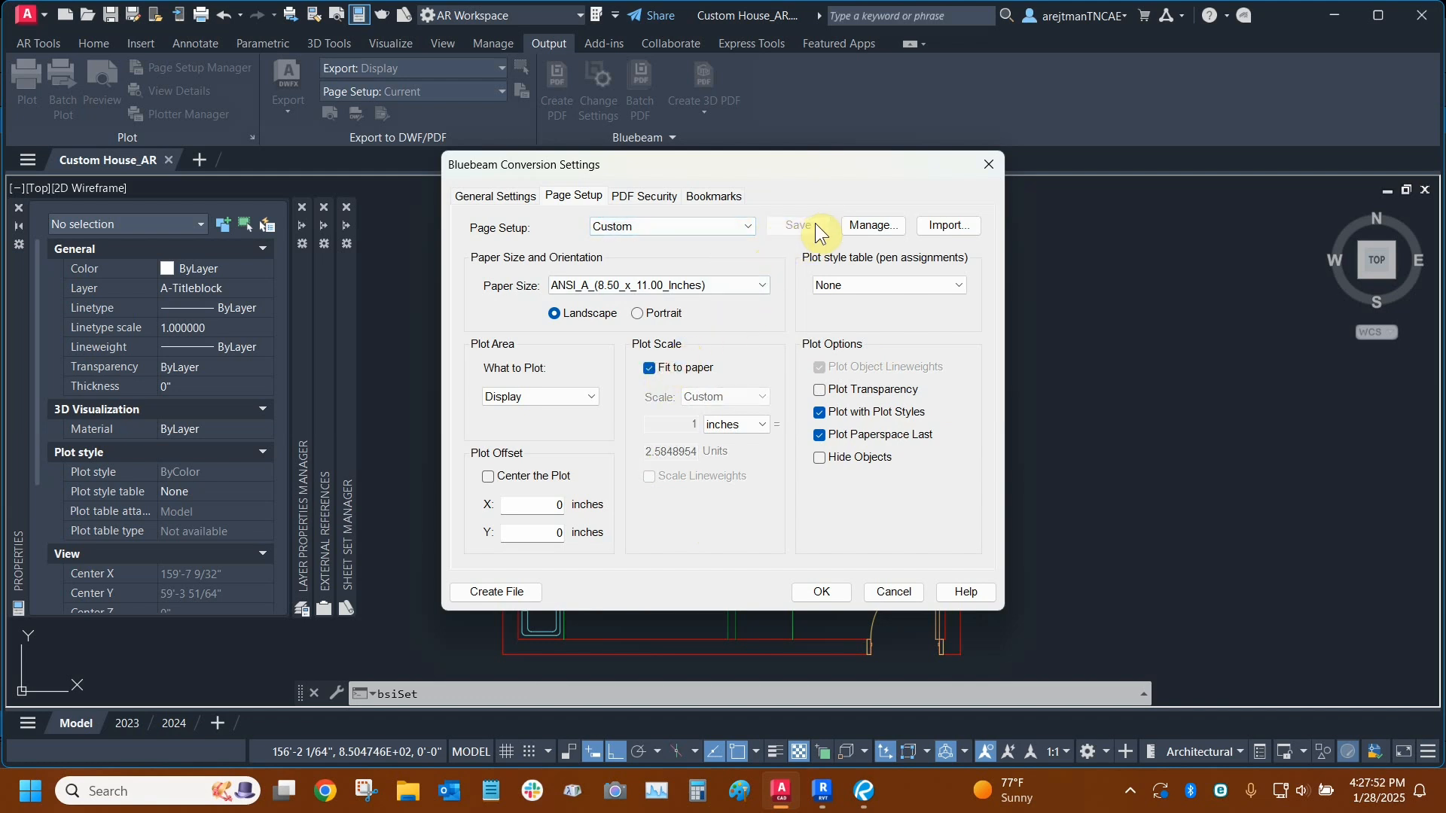
{"action": "left_click", "coordinate": [824, 415]}
{"action": "left_click", "coordinate": [823, 416]}
{"action": "left_click", "coordinate": [705, 224]}
{"action": "left_click", "coordinate": [705, 224]}
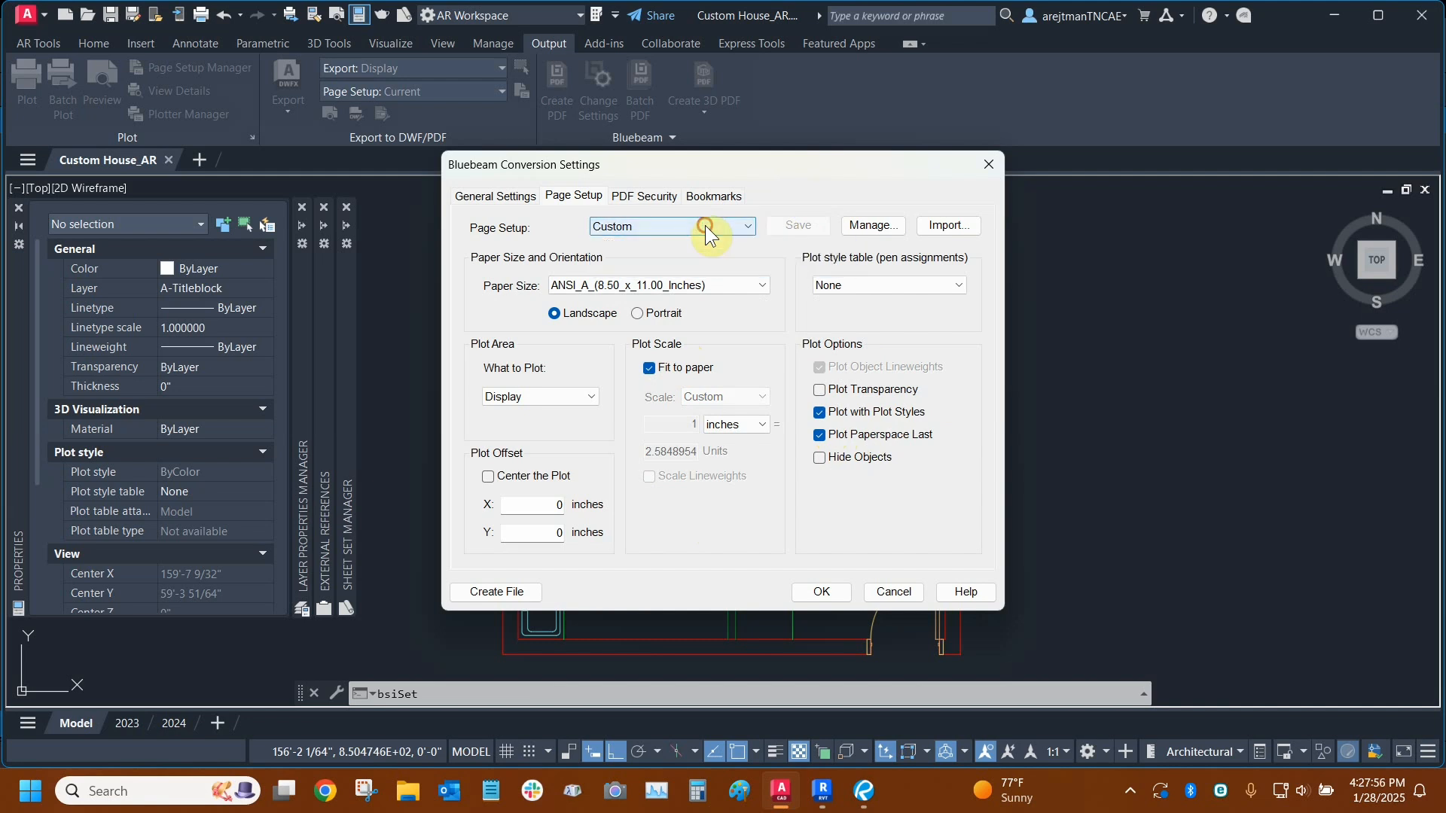
{"action": "left_click", "coordinate": [870, 285]}
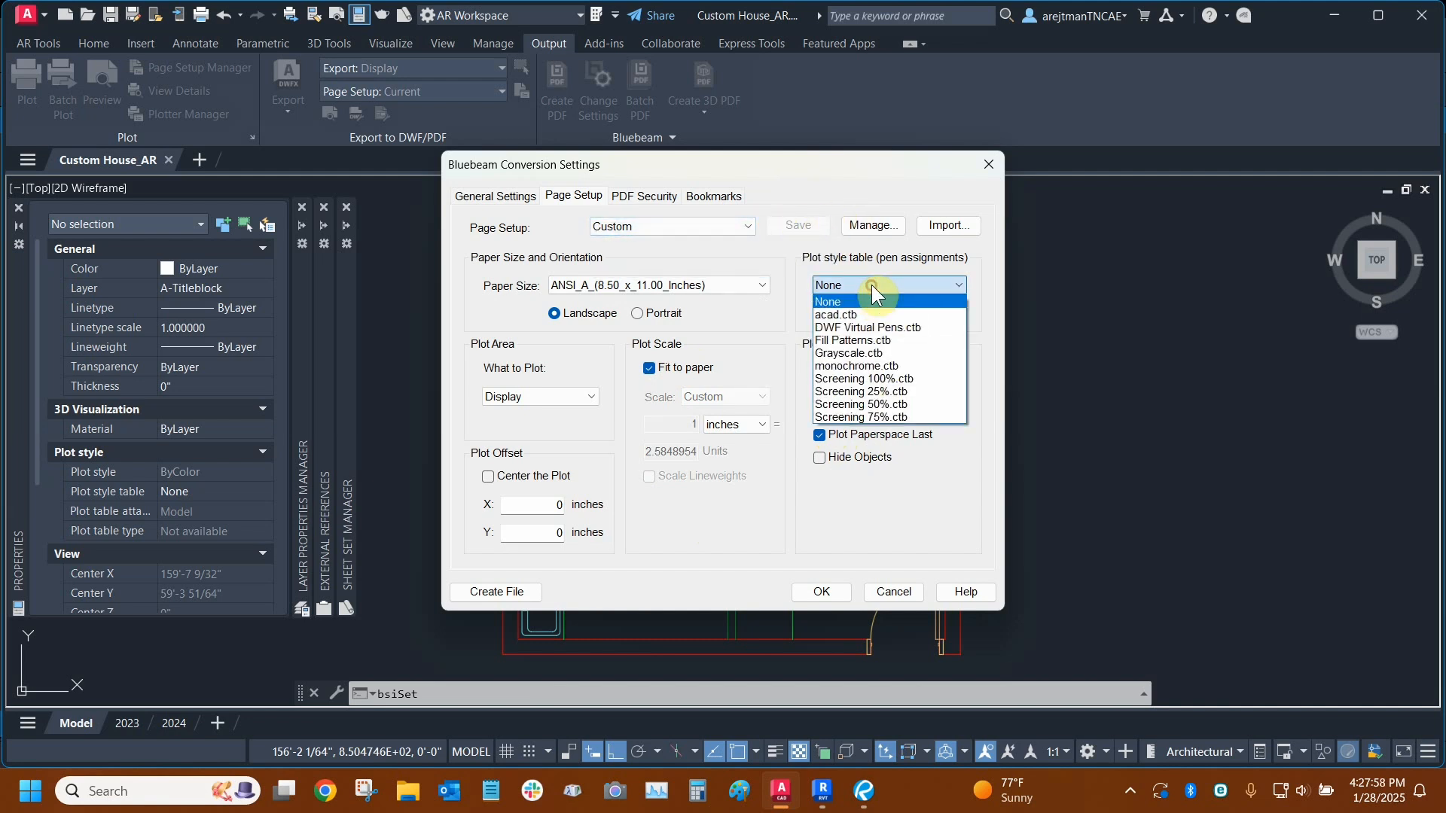
{"action": "left_click", "coordinate": [878, 368]}
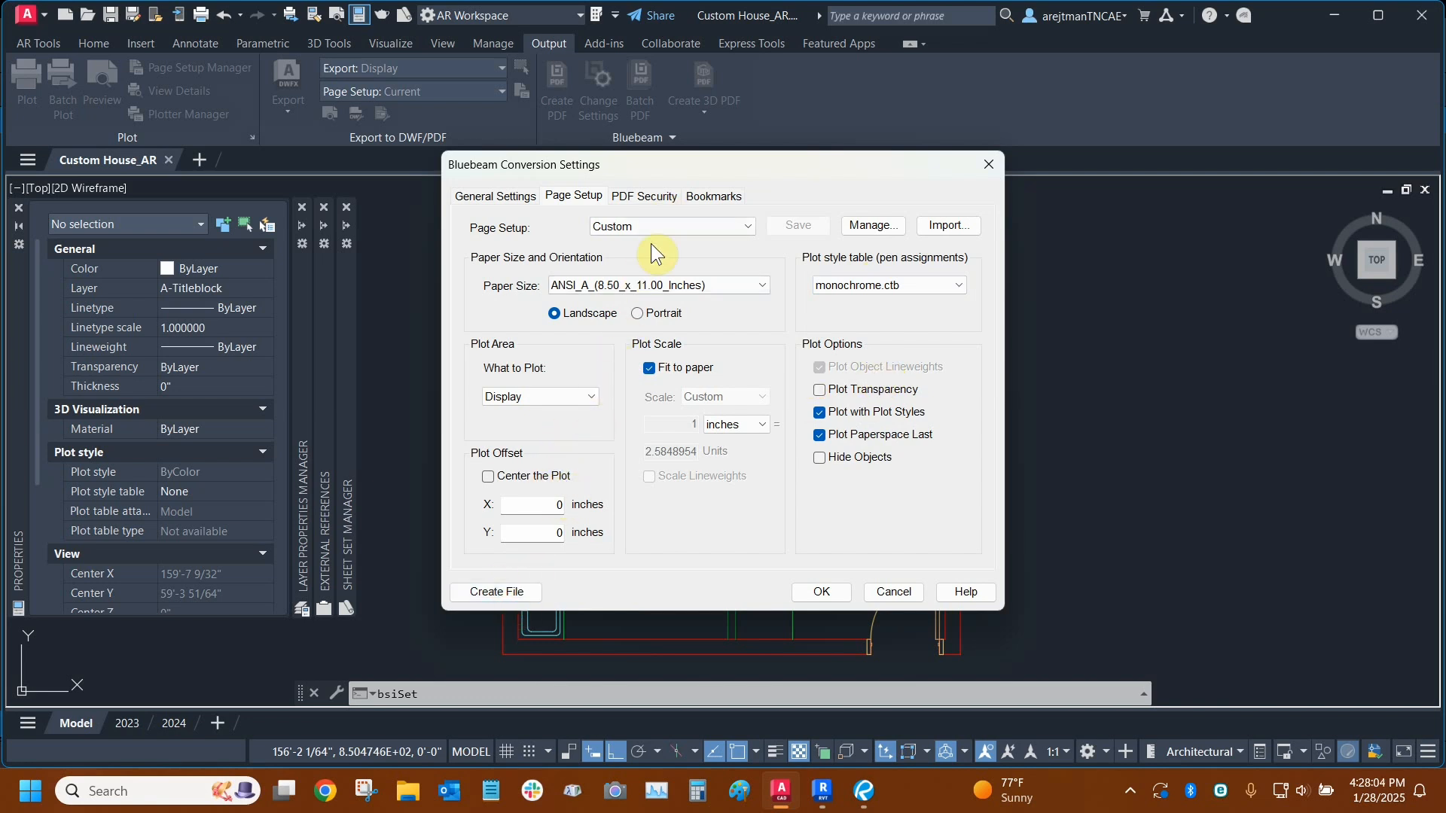
- Try to add a new global page setup named "8.5x11 Printing_AR" in the page setup management
{"action": "left_click", "coordinate": [874, 224]}
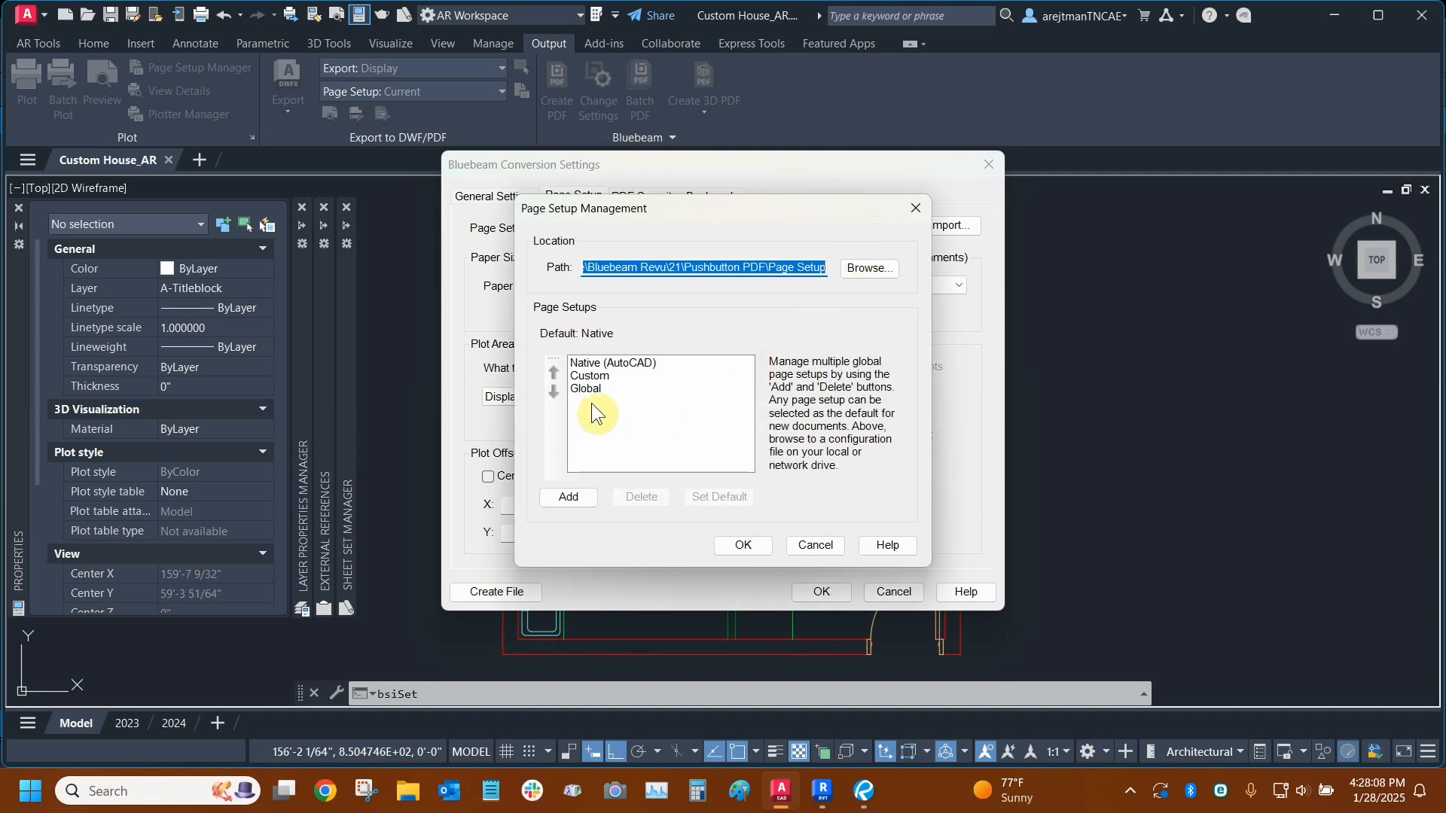
{"action": "left_click", "coordinate": [598, 364]}
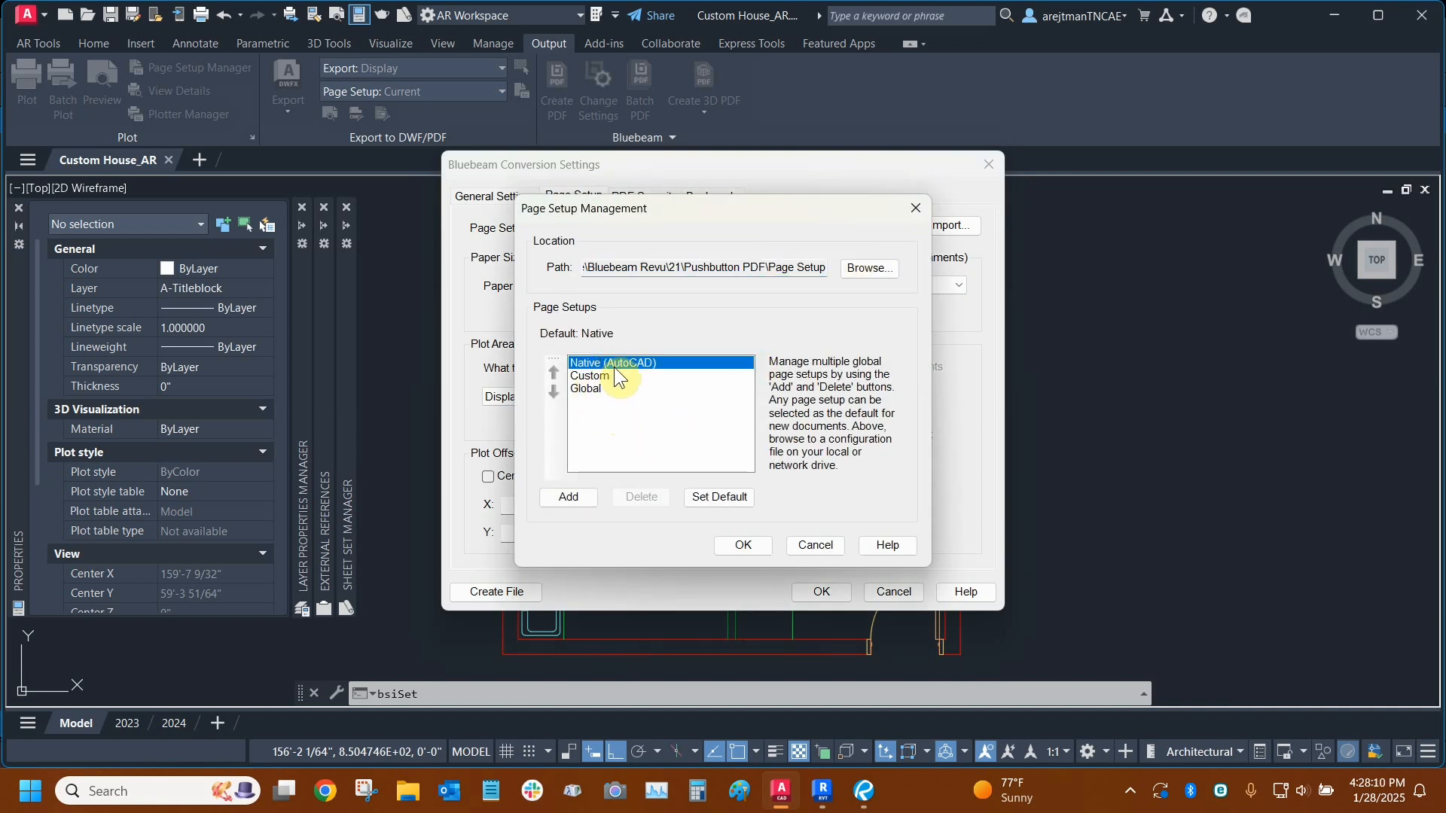
{"action": "left_click", "coordinate": [592, 376]}
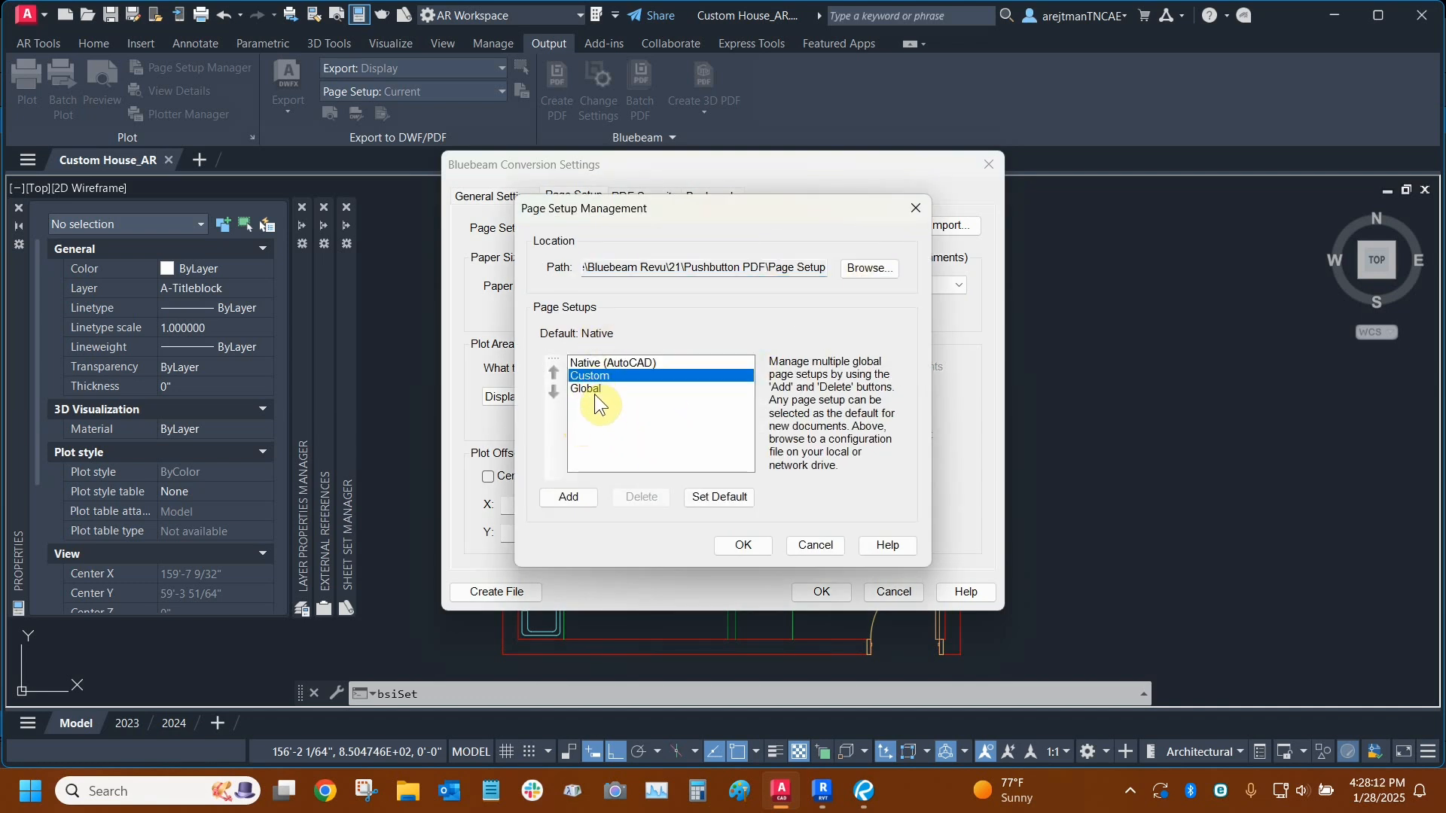
{"action": "left_click", "coordinate": [568, 497]}
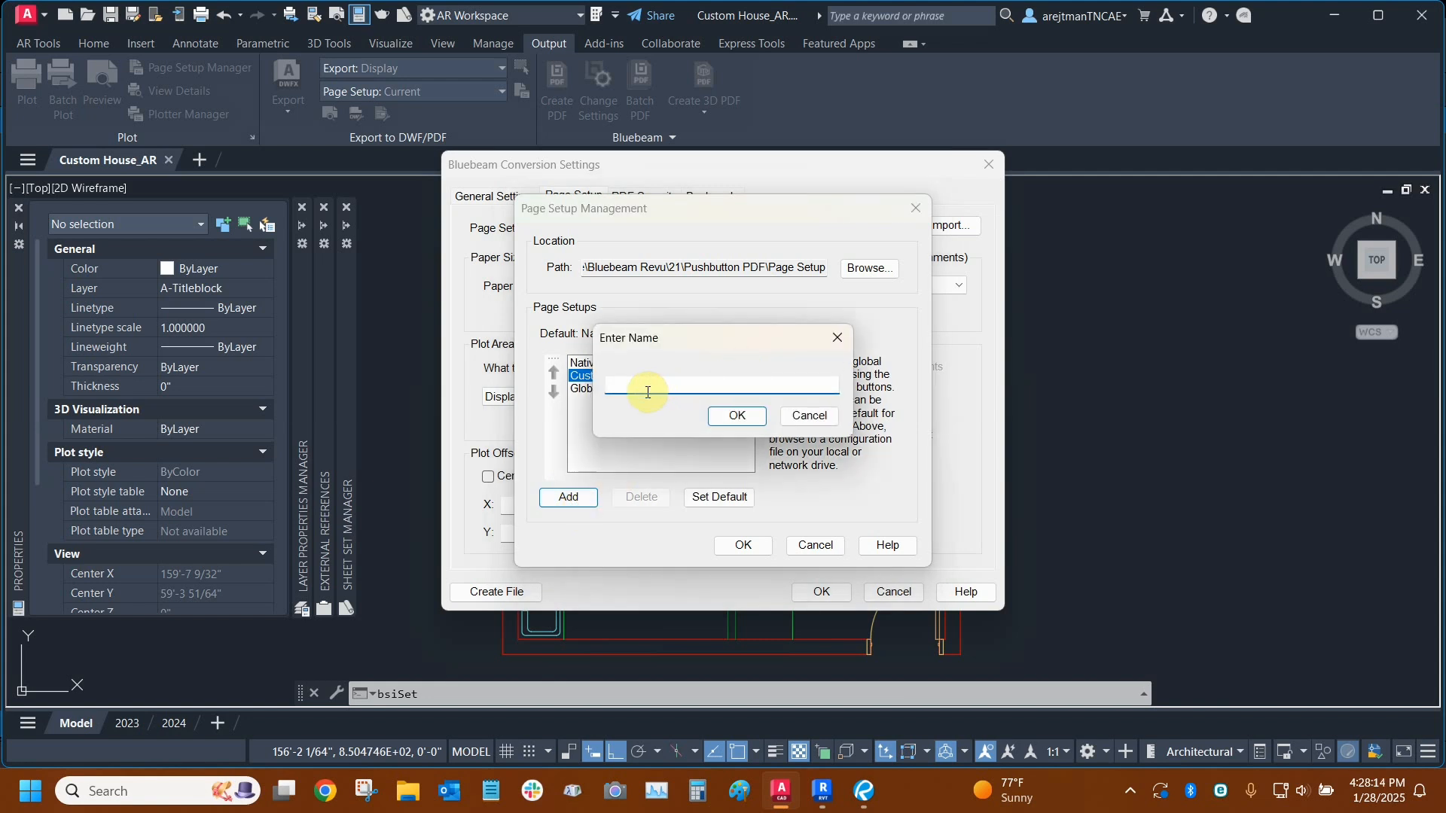
{"action": "type", "text": "8.5x11 Printing_AR"}
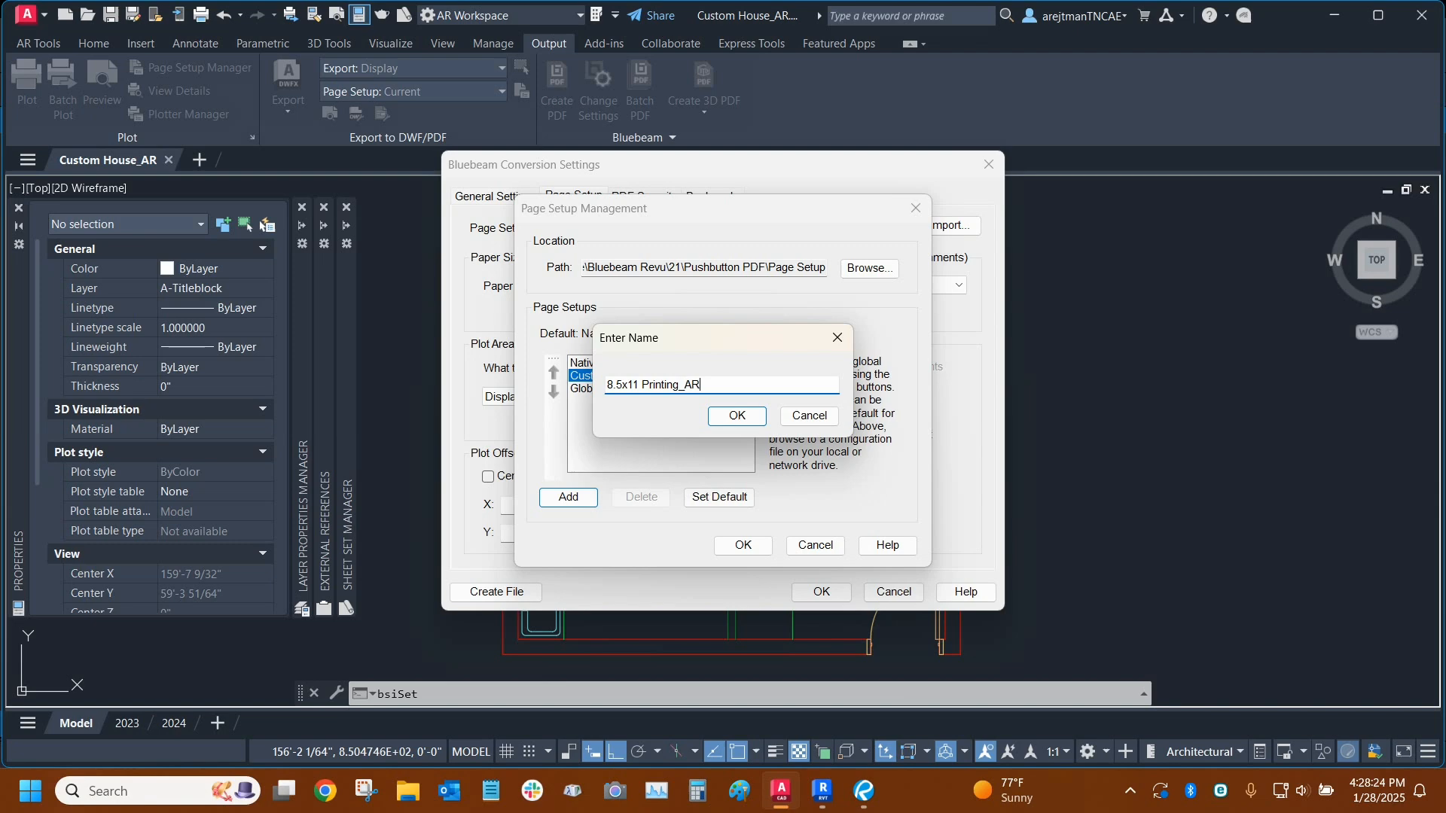
{"action": "left_click", "coordinate": [724, 418]}
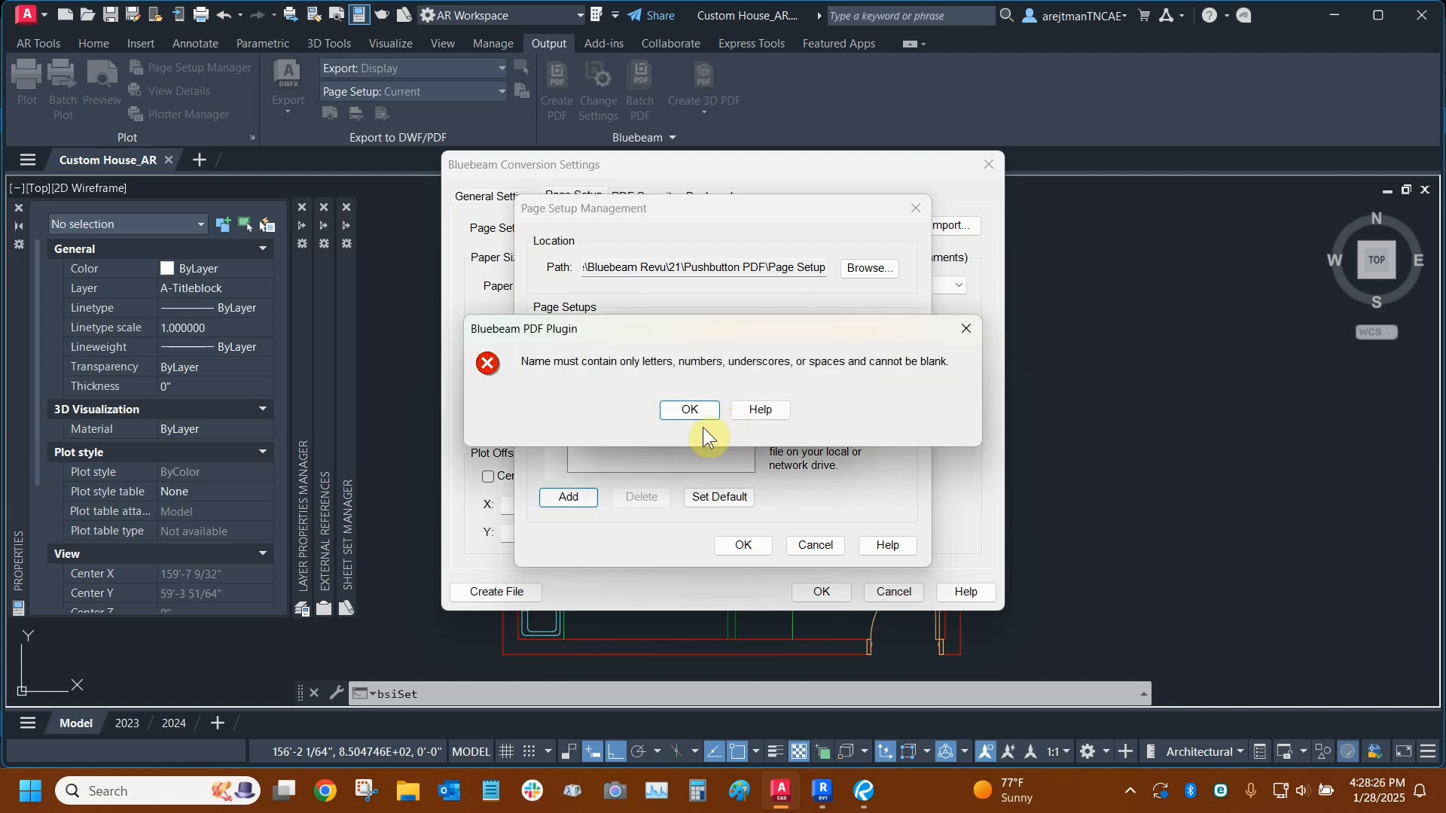
- Replace the underscore in the page setup name with a space and try to save it as "8.5x11 Printing AR"
{"action": "left_click", "coordinate": [699, 412]}
{"action": "left_click", "coordinate": [693, 381]}
{"action": "key", "text": "BackSpace"}
{"action": "left_click", "coordinate": [737, 416]}
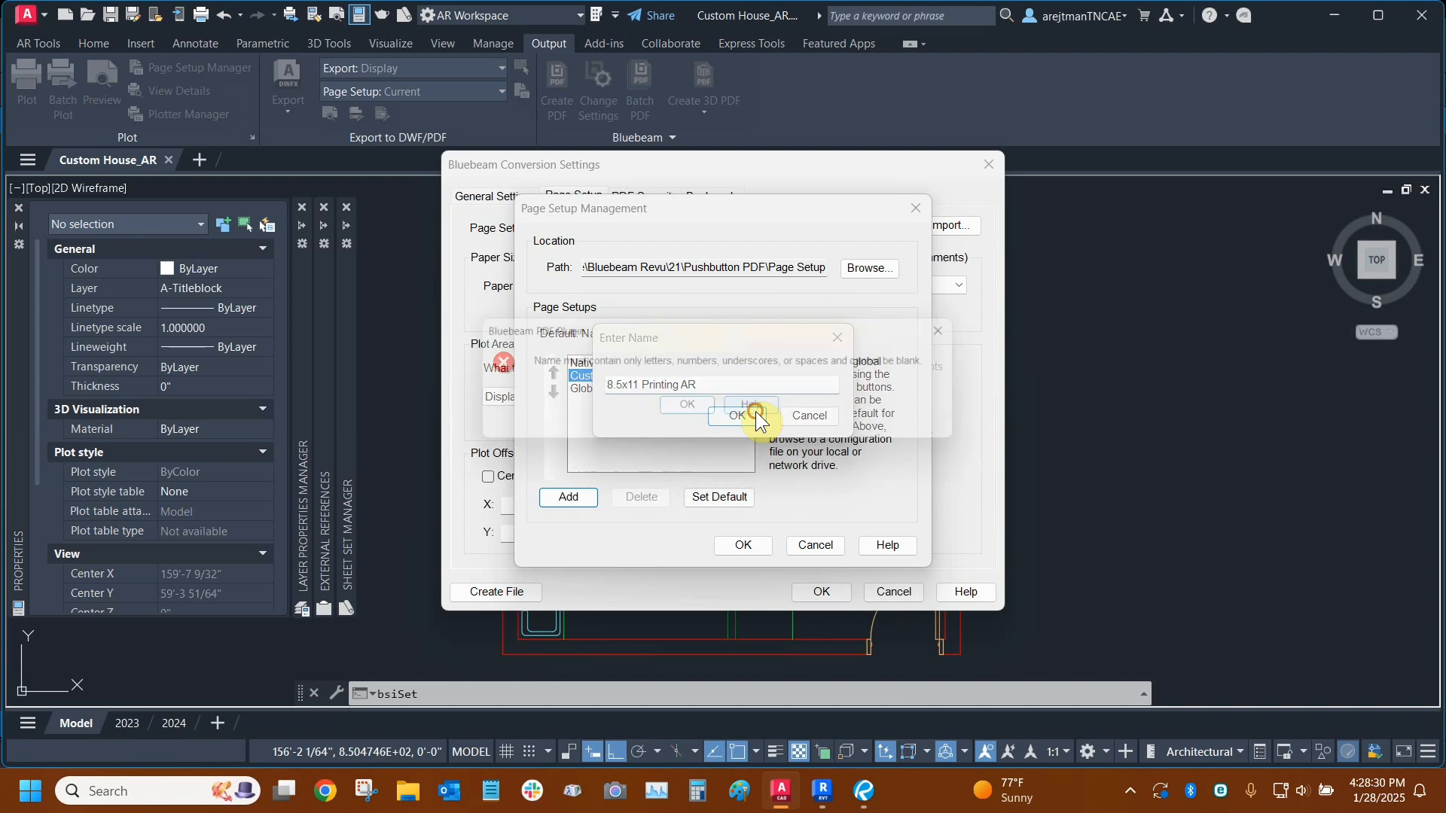
{"action": "left_click", "coordinate": [702, 419]}
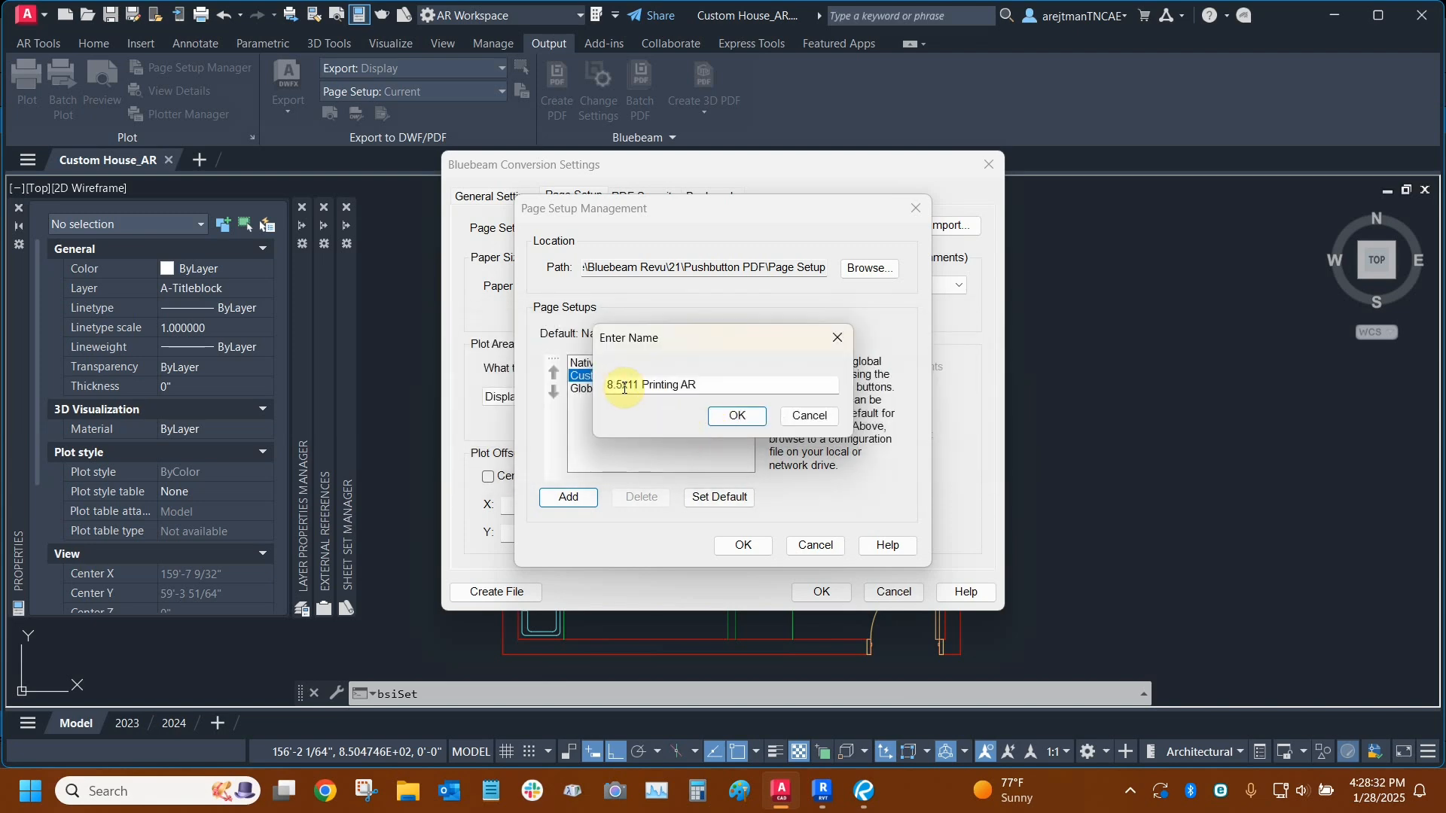
- Change the new page setup's name to "8 x 11 Printing AR" and add it to the list
{"action": "left_click_drag", "start_coordinate": [617, 385], "coordinate": [613, 385]}
{"action": "key", "text": "Right"}
{"action": "key", "text": "Delete"}
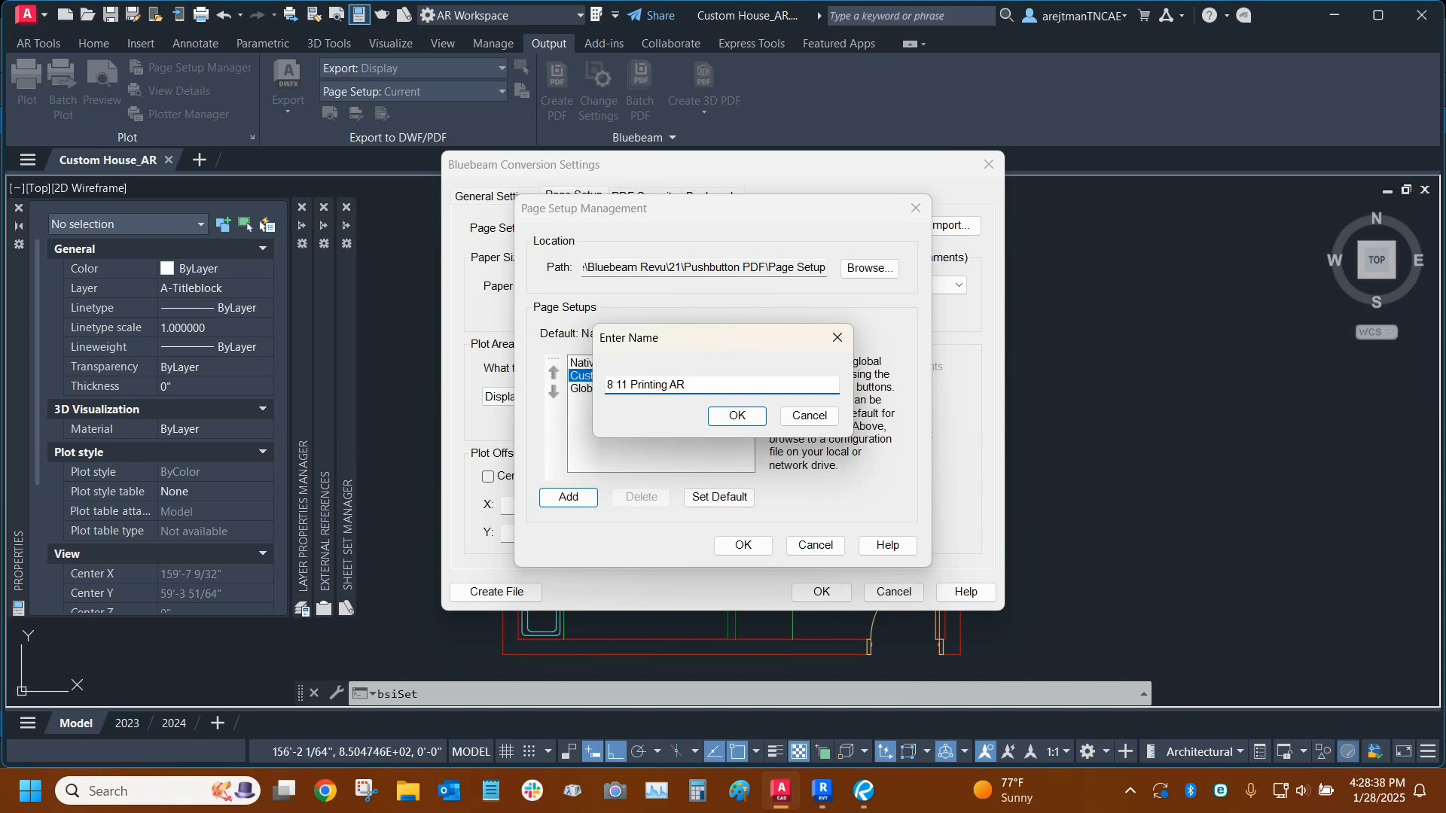
{"action": "type", "text": "x"}
{"action": "left_click", "coordinate": [621, 384]}
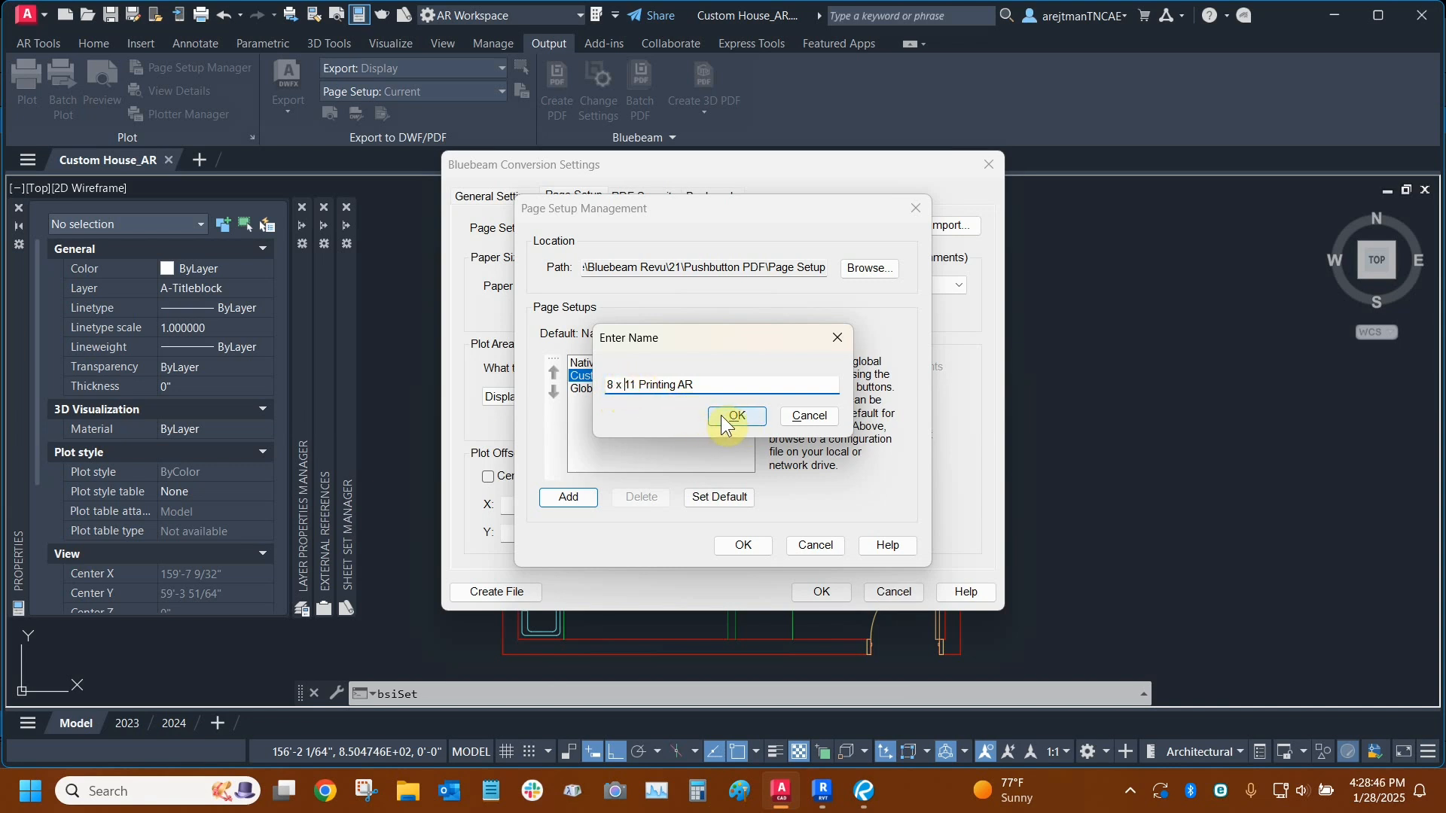
{"action": "left_click", "coordinate": [724, 421]}
- Accept the page setup list and apply the 8 x 11 Printing AR page setup to the conversion
{"action": "left_click", "coordinate": [633, 403]}
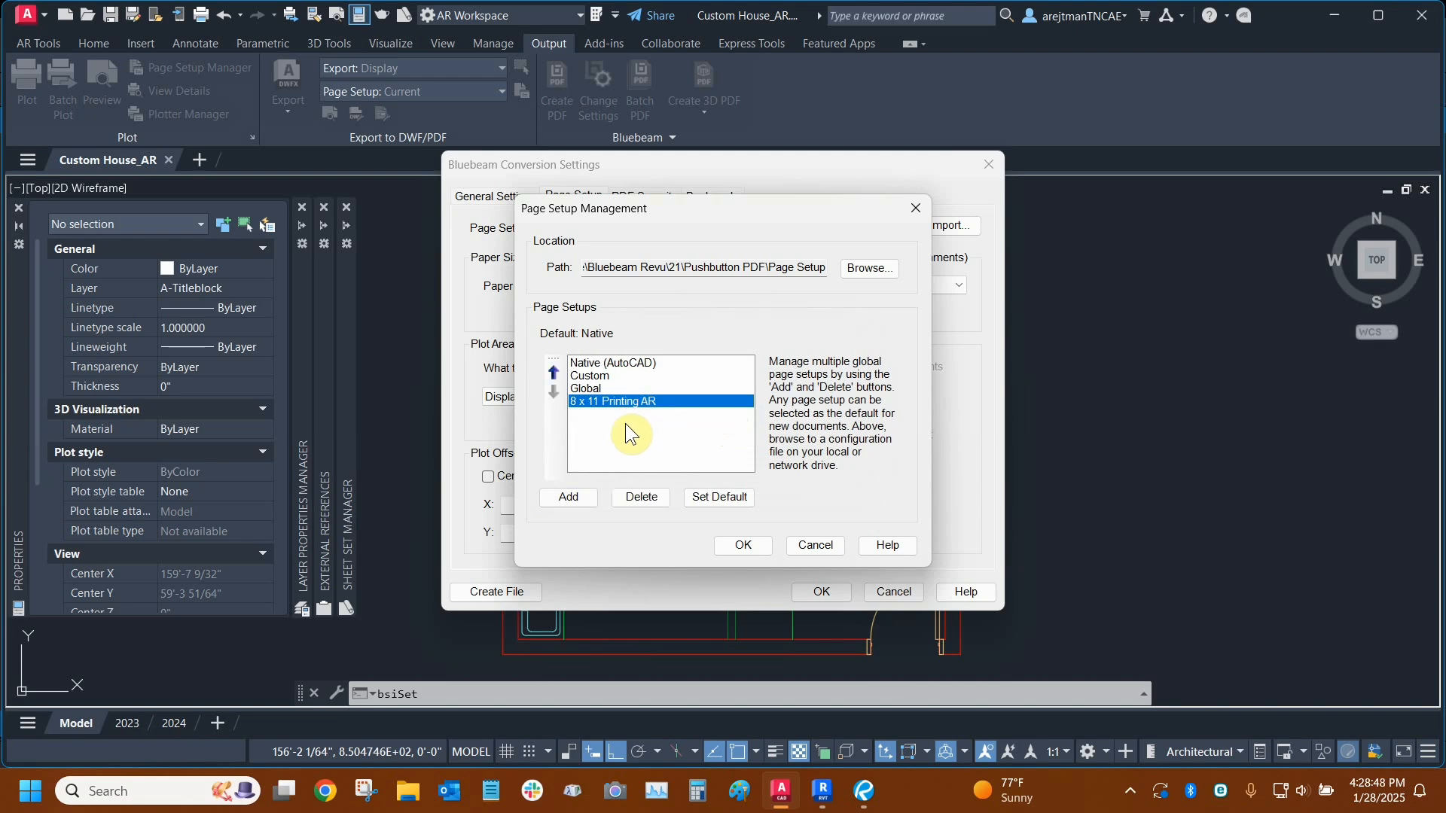
{"action": "left_click", "coordinate": [740, 545]}
{"action": "left_click", "coordinate": [628, 226]}
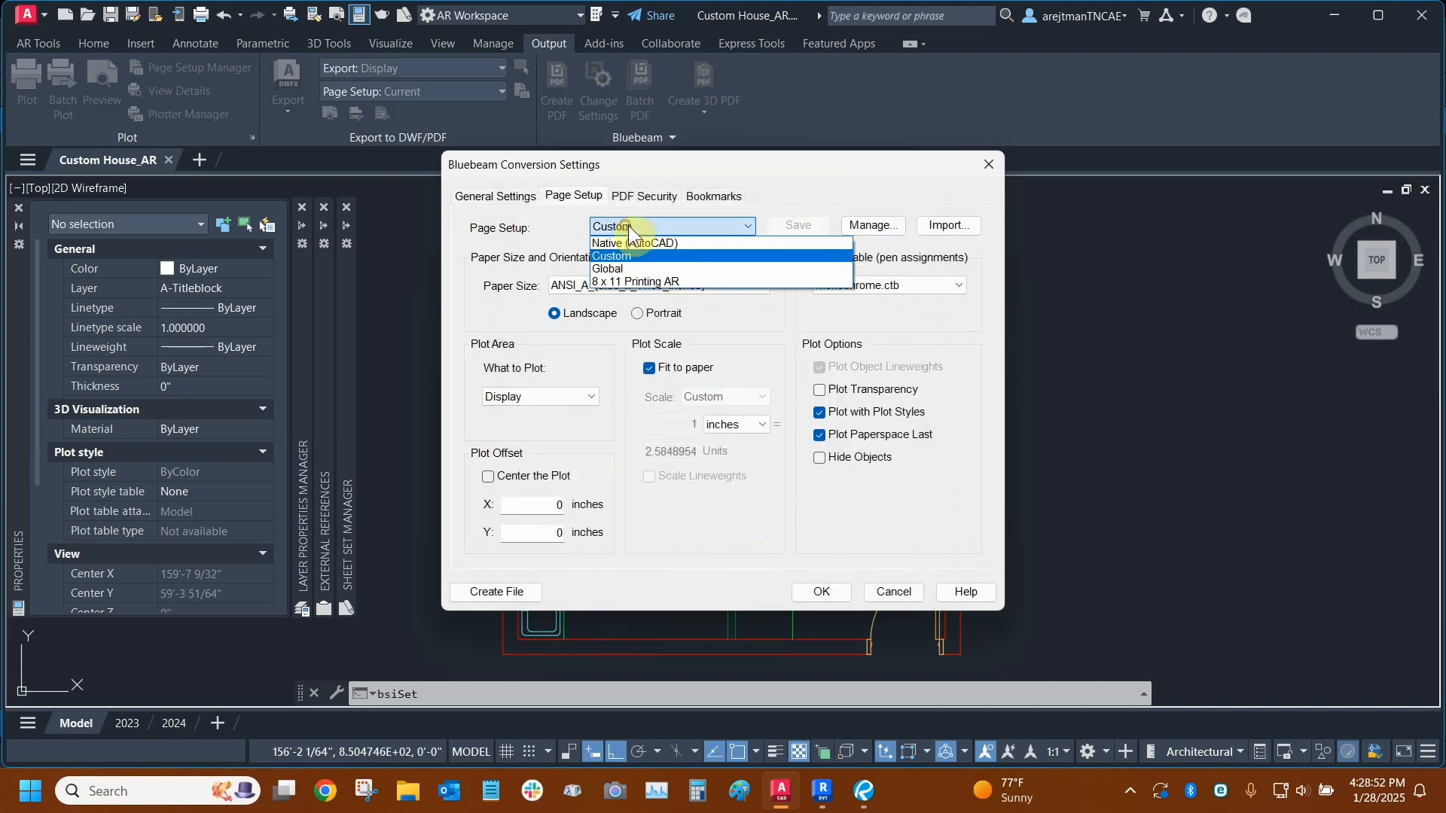
{"action": "left_click", "coordinate": [620, 281]}
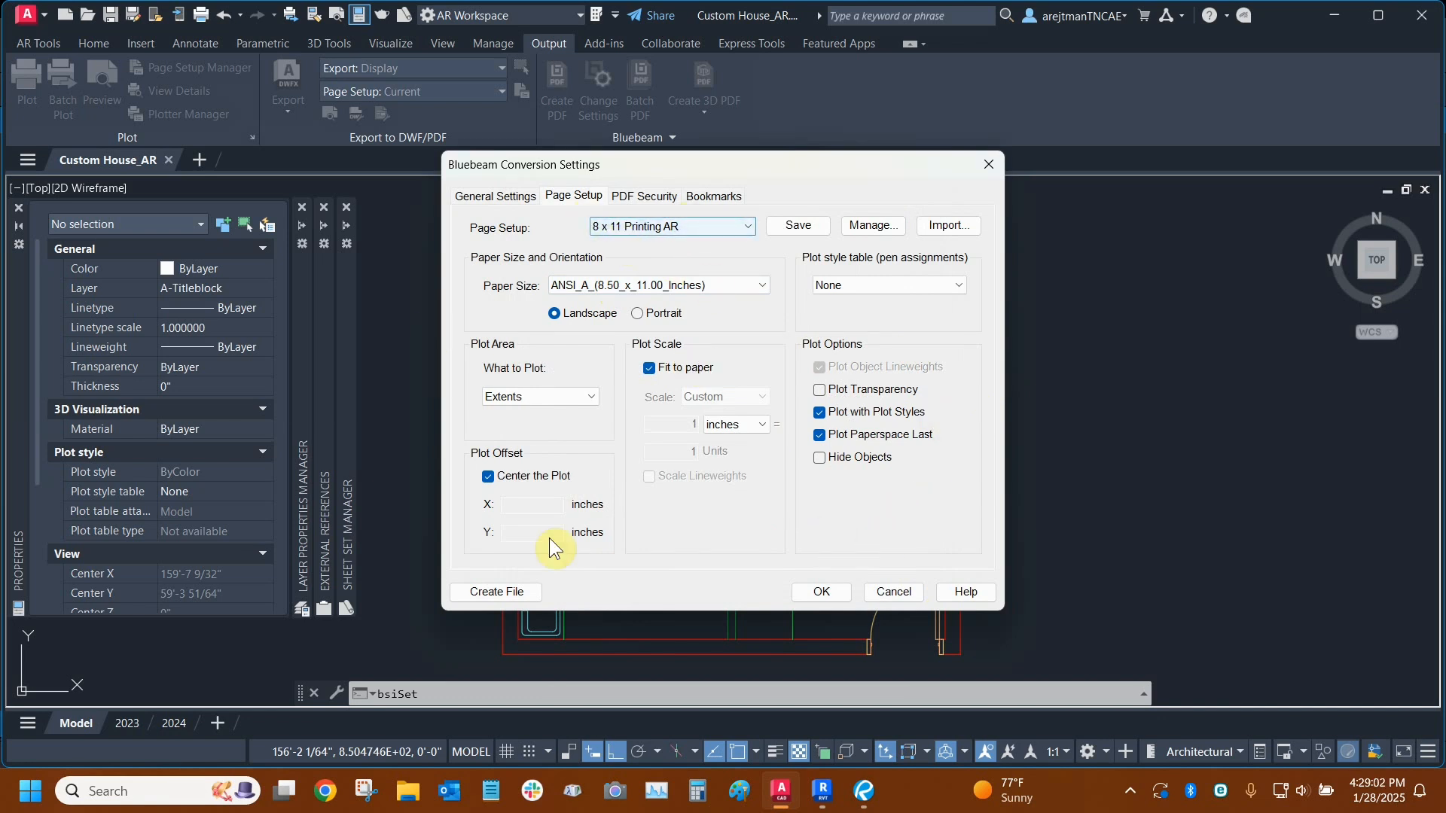
- Examine the PDF security permissions and allowed-changes options, leave permission limits disabled, and open the bookmark settings
{"action": "left_click", "coordinate": [643, 199]}
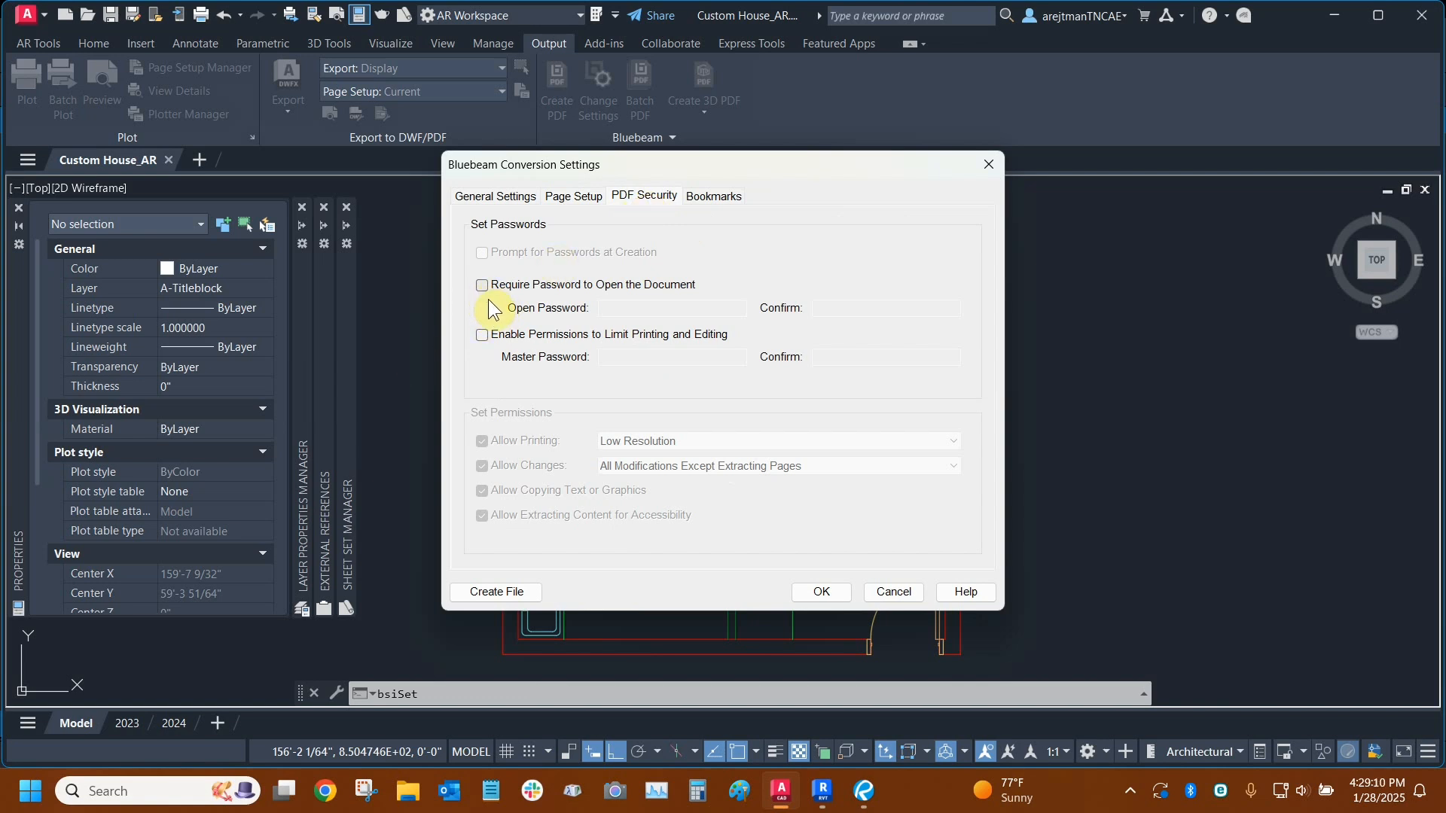
{"action": "left_click", "coordinate": [481, 336]}
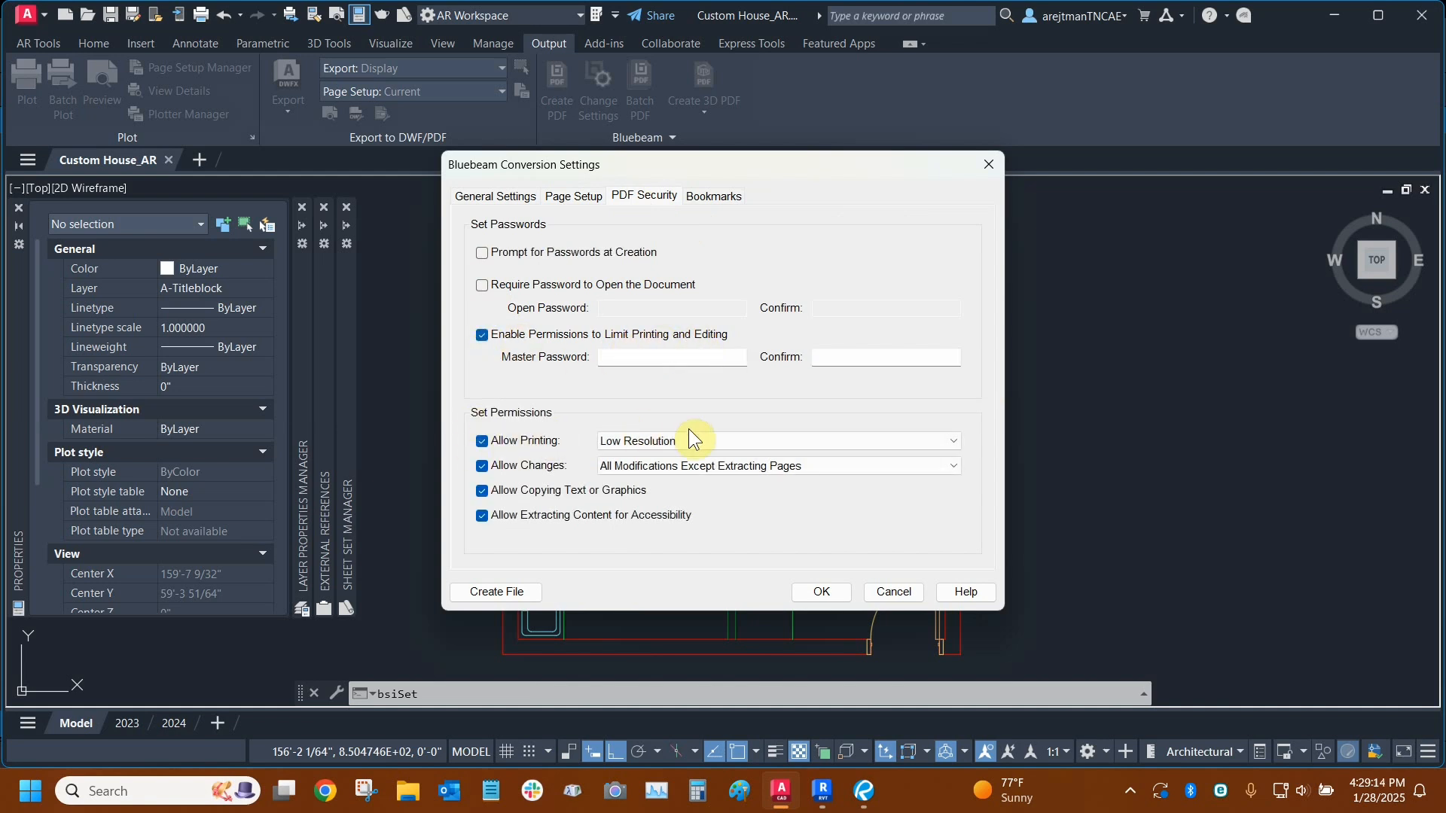
{"action": "left_click", "coordinate": [722, 469]}
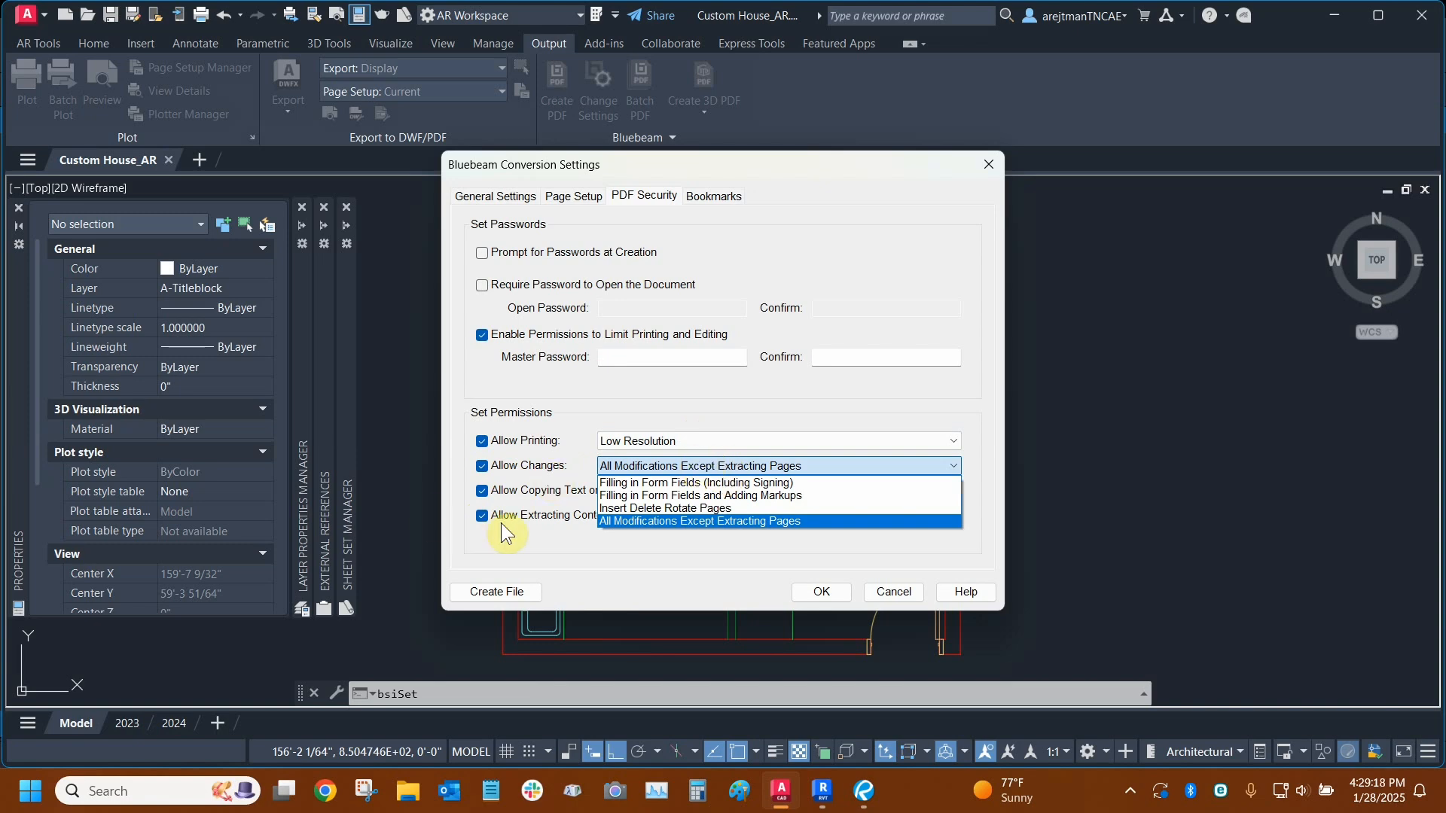
{"action": "left_click", "coordinate": [538, 533]}
{"action": "left_click", "coordinate": [482, 336]}
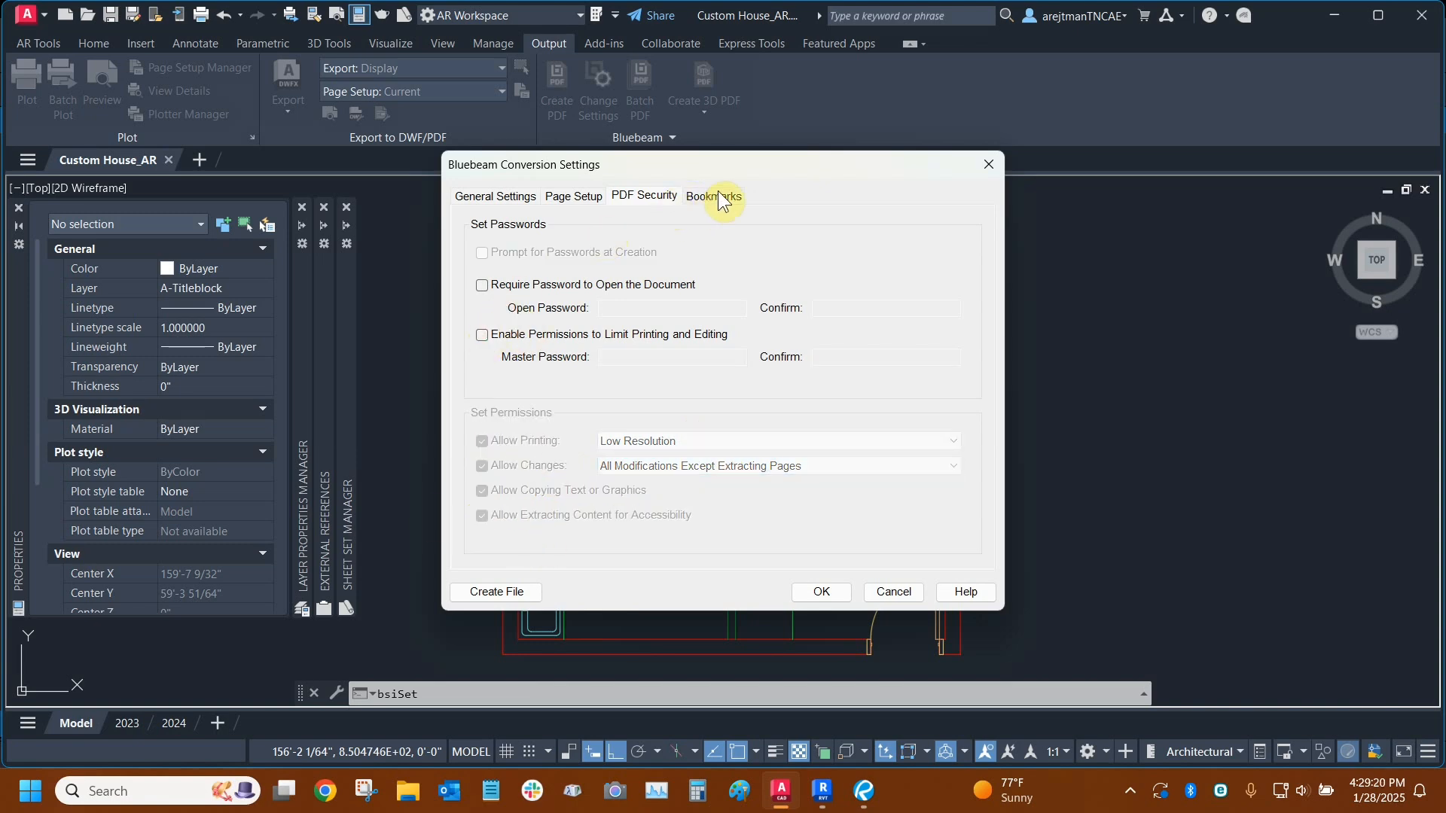
{"action": "left_click", "coordinate": [713, 196]}
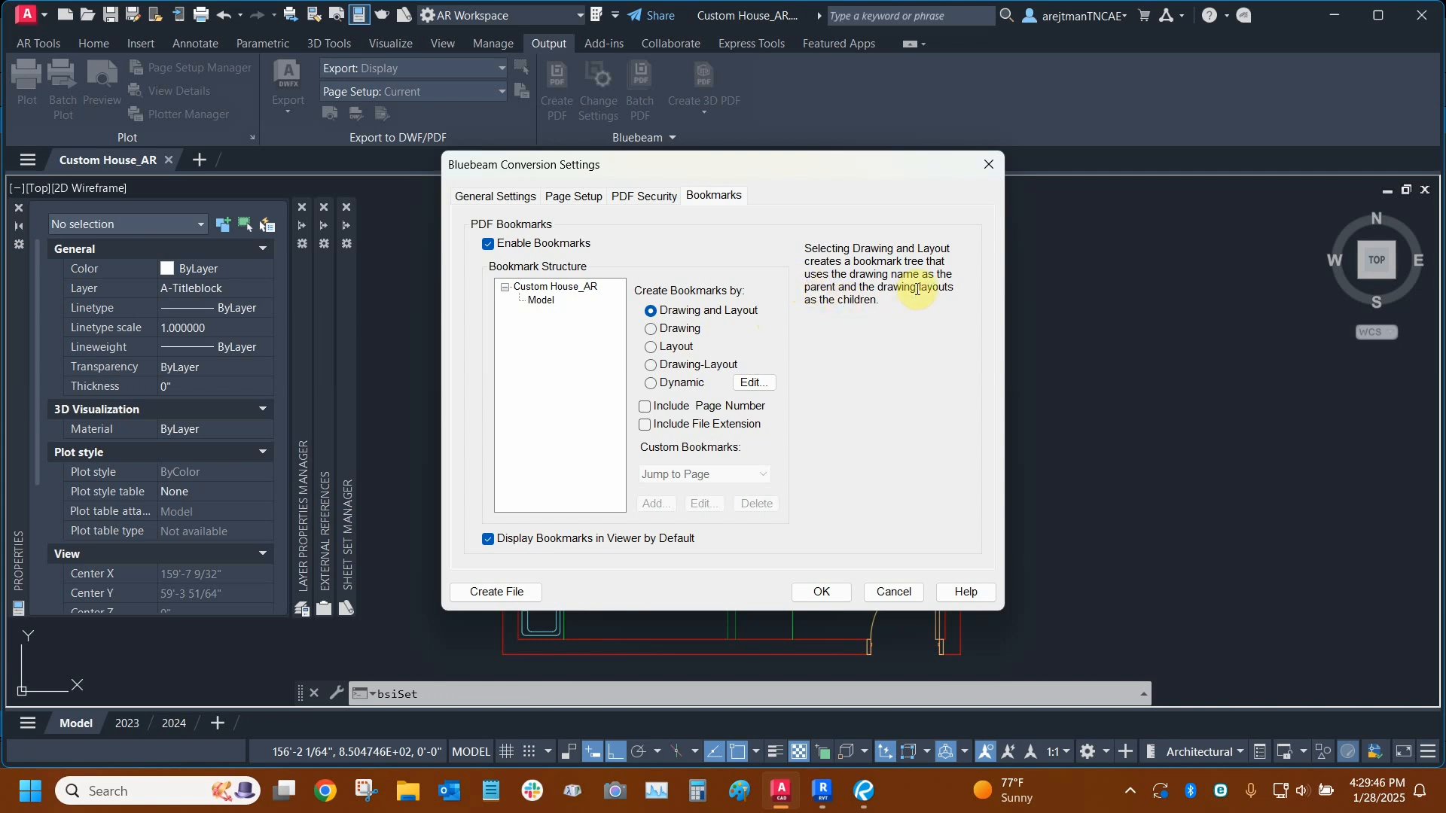
- Try dynamic bookmark text fields, including Date, discard them, and cancel the conversion settings
{"action": "mouse_move", "coordinate": [662, 347]}
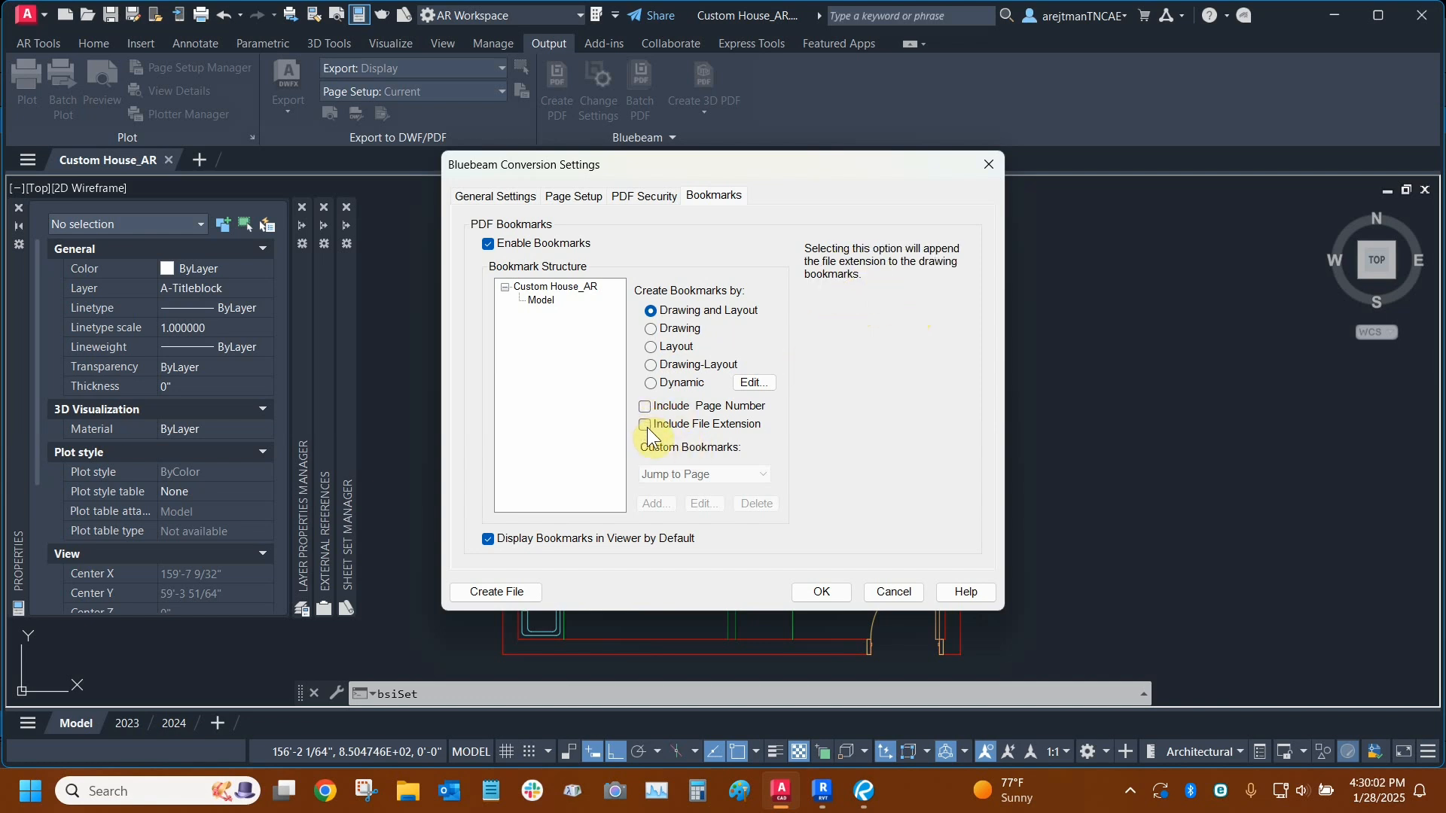
{"action": "left_click", "coordinate": [756, 383]}
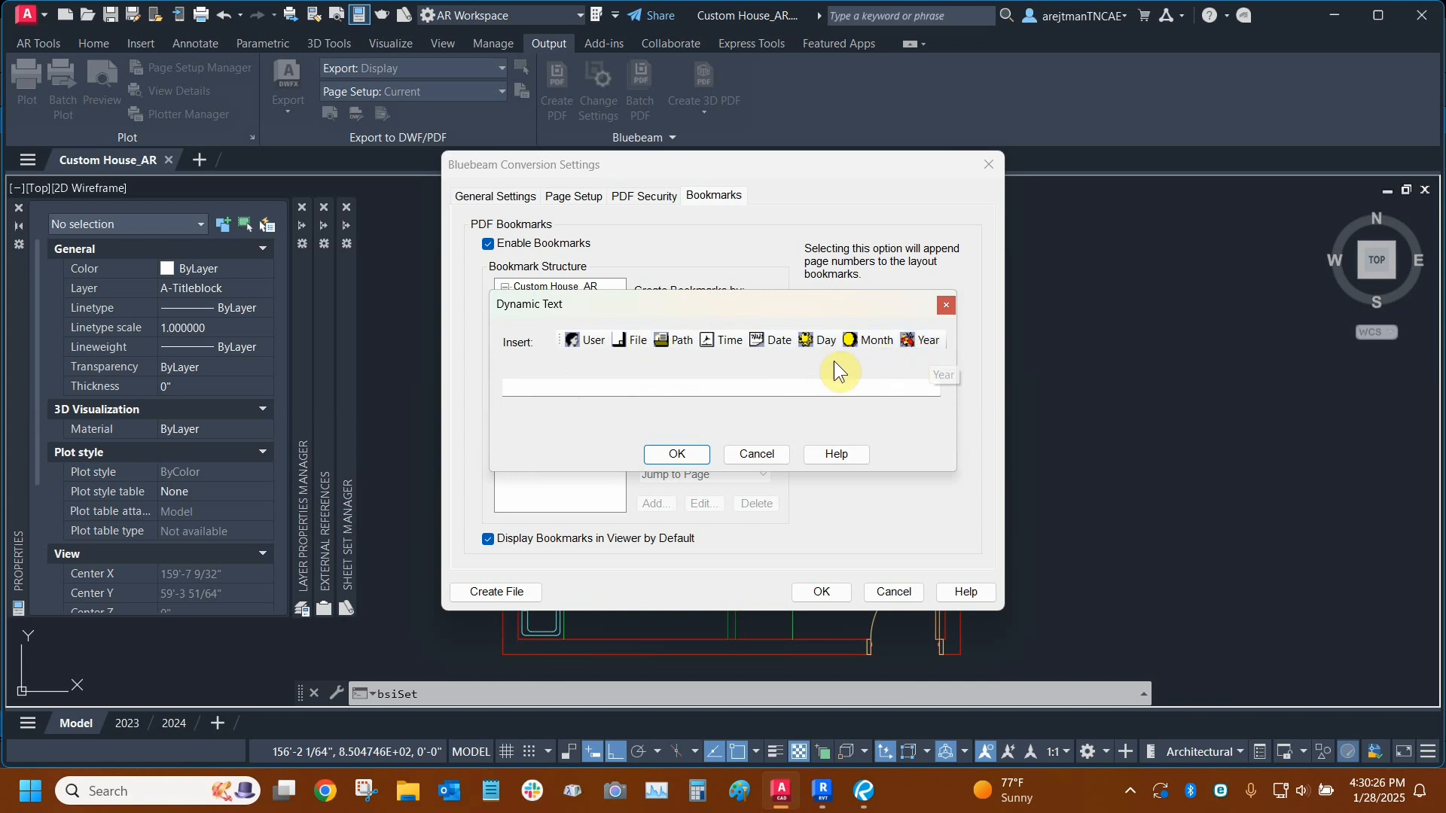
{"action": "left_click", "coordinate": [765, 339]}
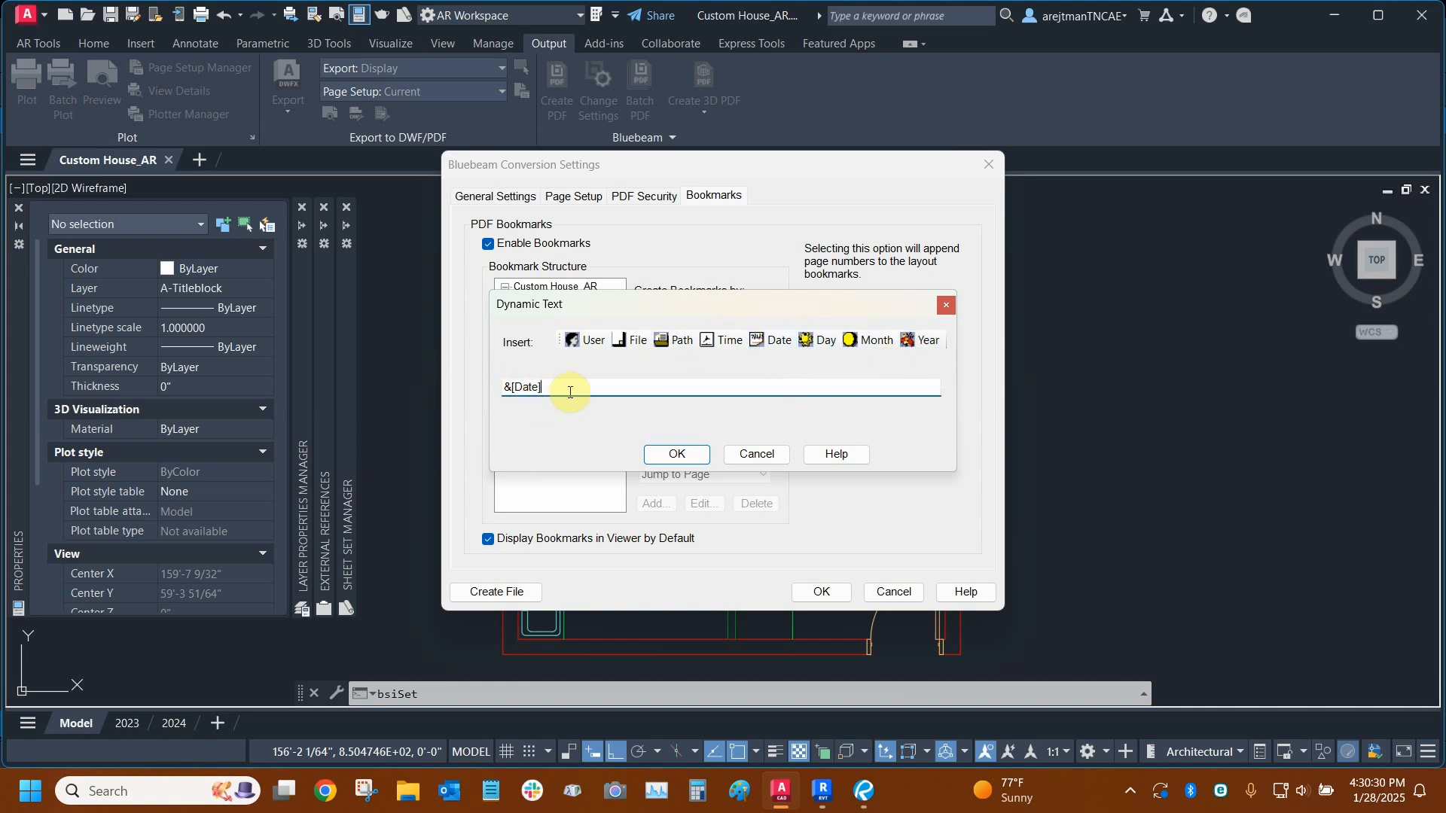
{"action": "left_click", "coordinate": [736, 341]}
{"action": "left_click", "coordinate": [639, 342]}
{"action": "left_click", "coordinate": [749, 453]}
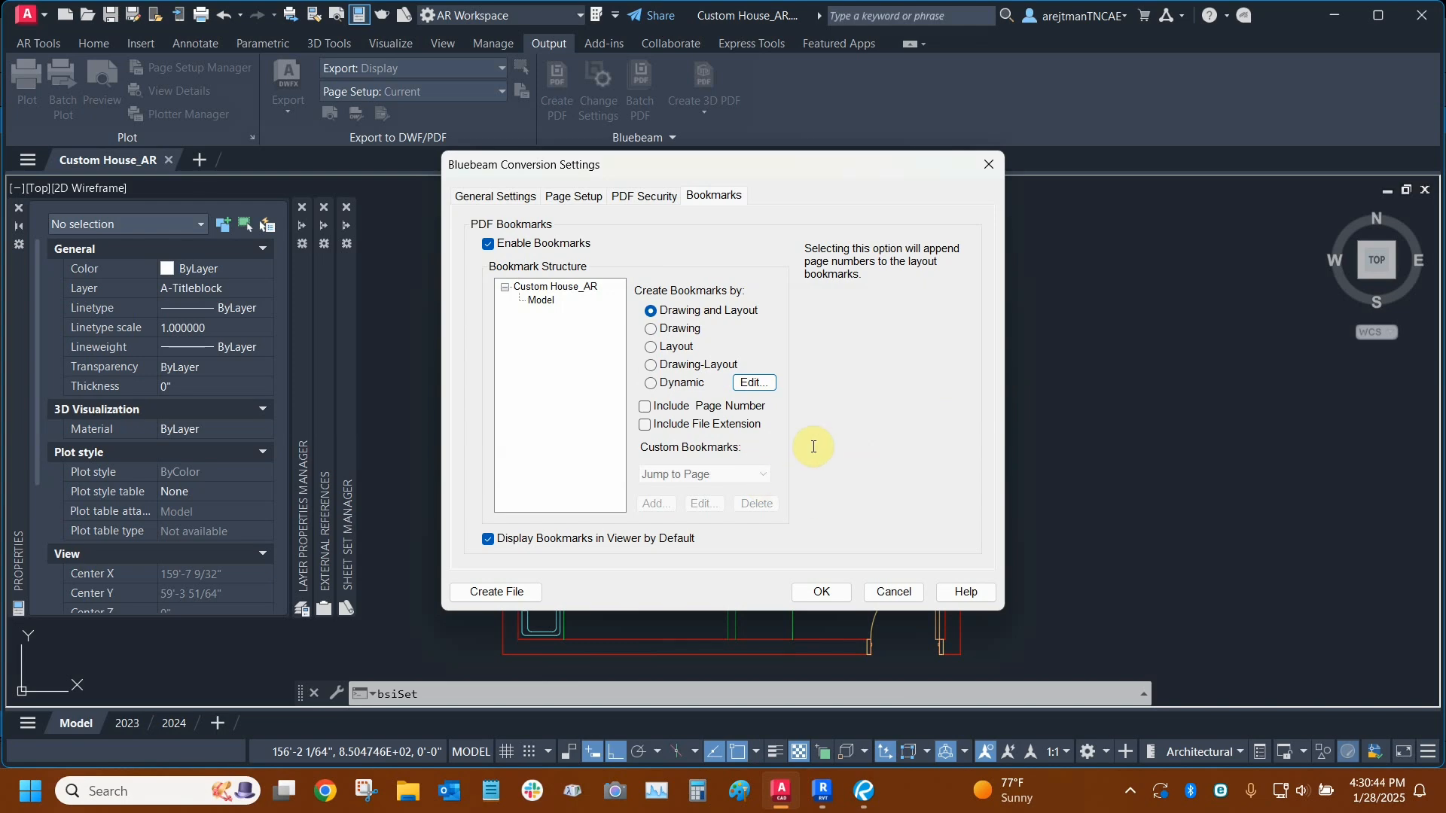
{"action": "left_click", "coordinate": [894, 591]}
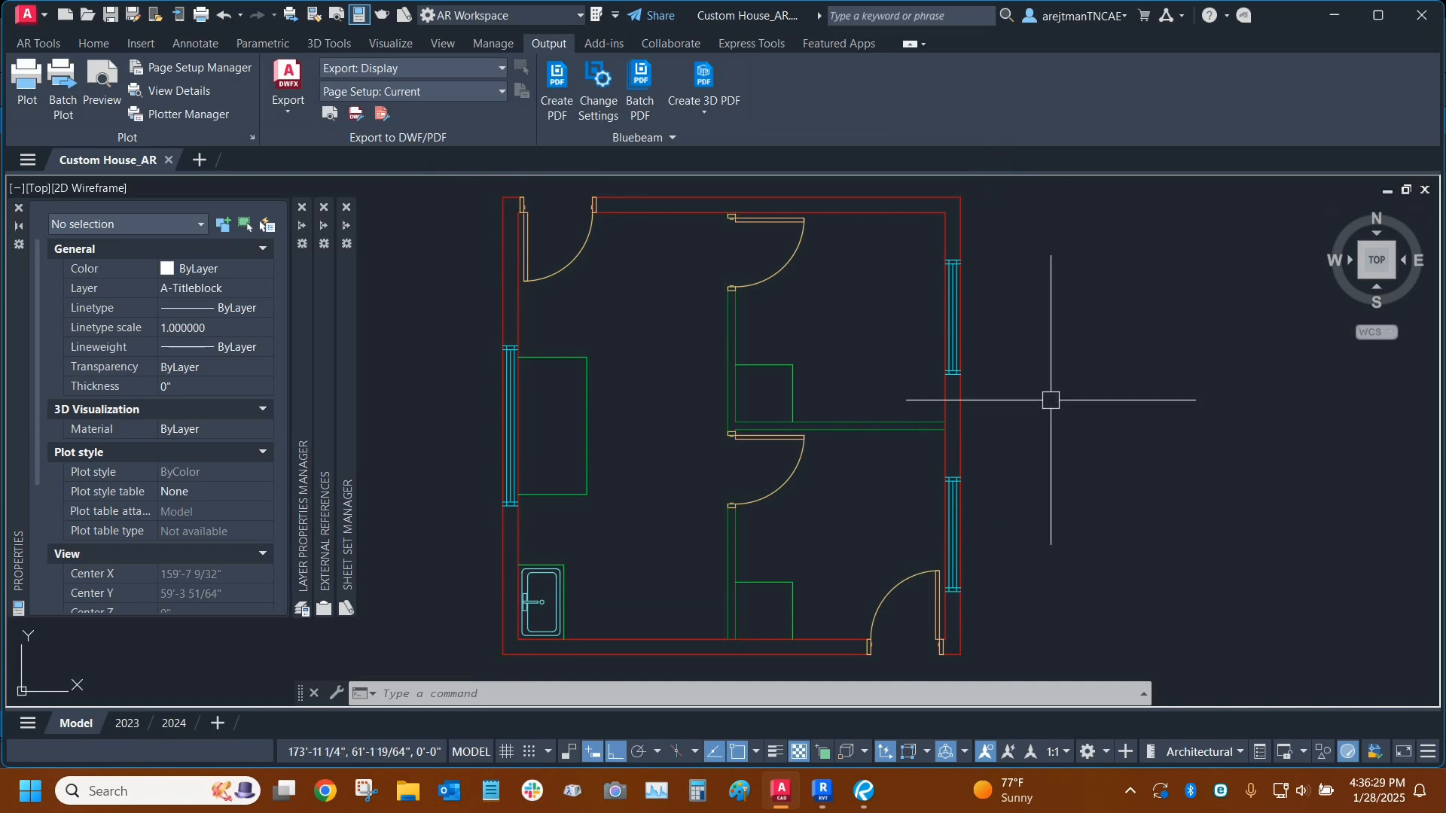
- Switch to Revit, open the Bluebeam conversion settings, and set what to plot to Selected Views/Sheets
{"action": "left_click", "coordinate": [823, 803]}
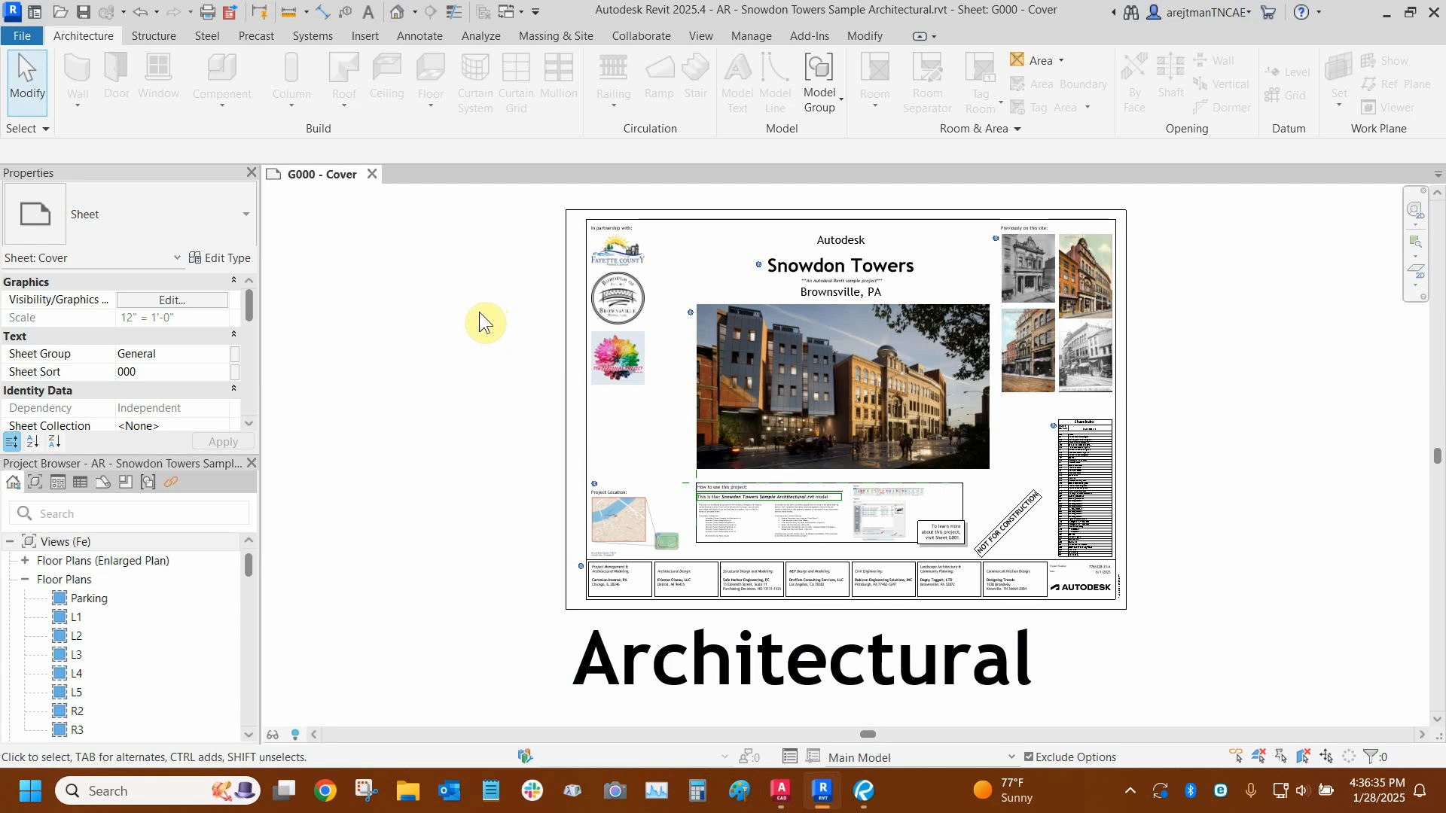
{"action": "left_click", "coordinate": [810, 40]}
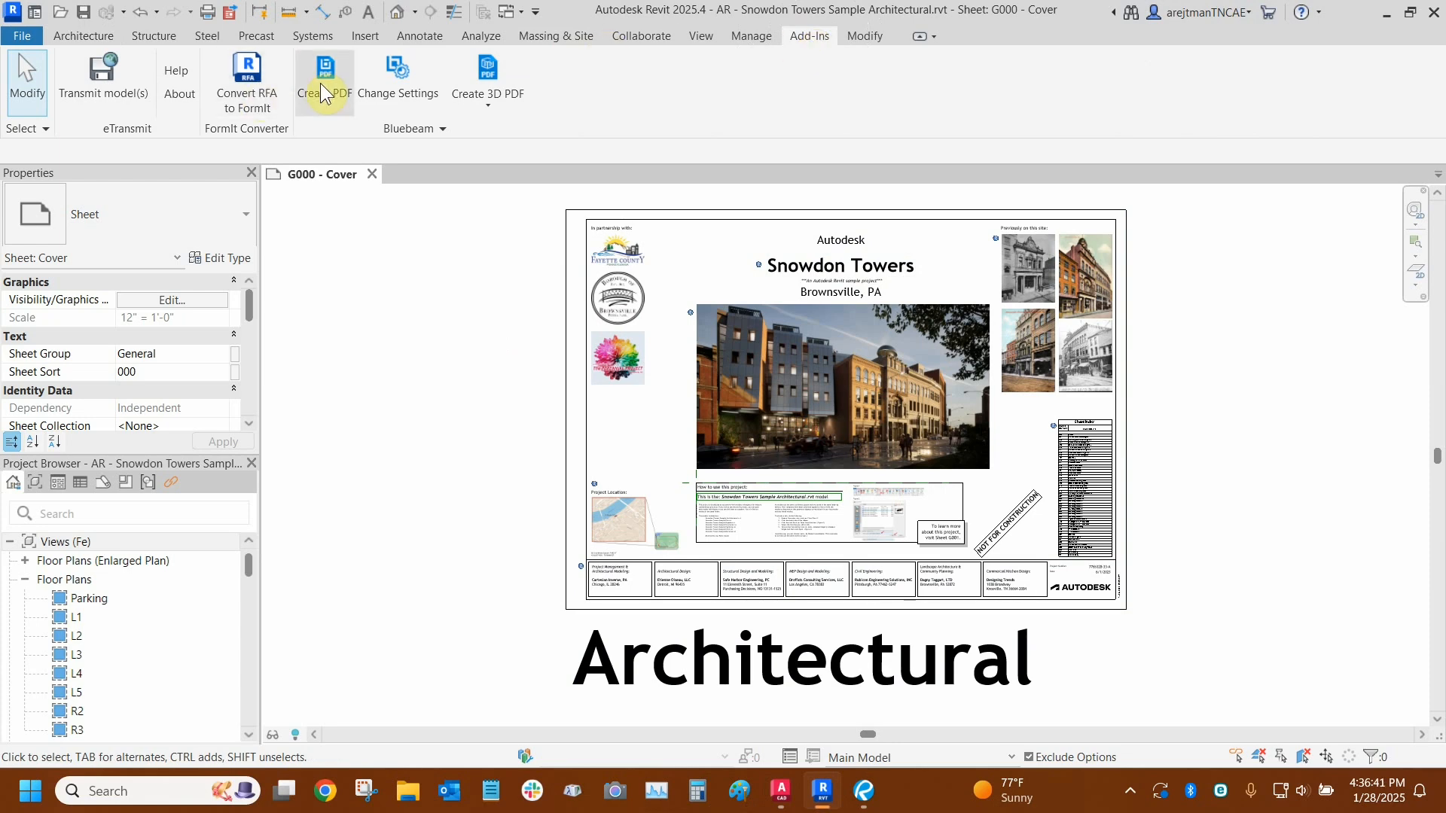
{"action": "left_click", "coordinate": [391, 97]}
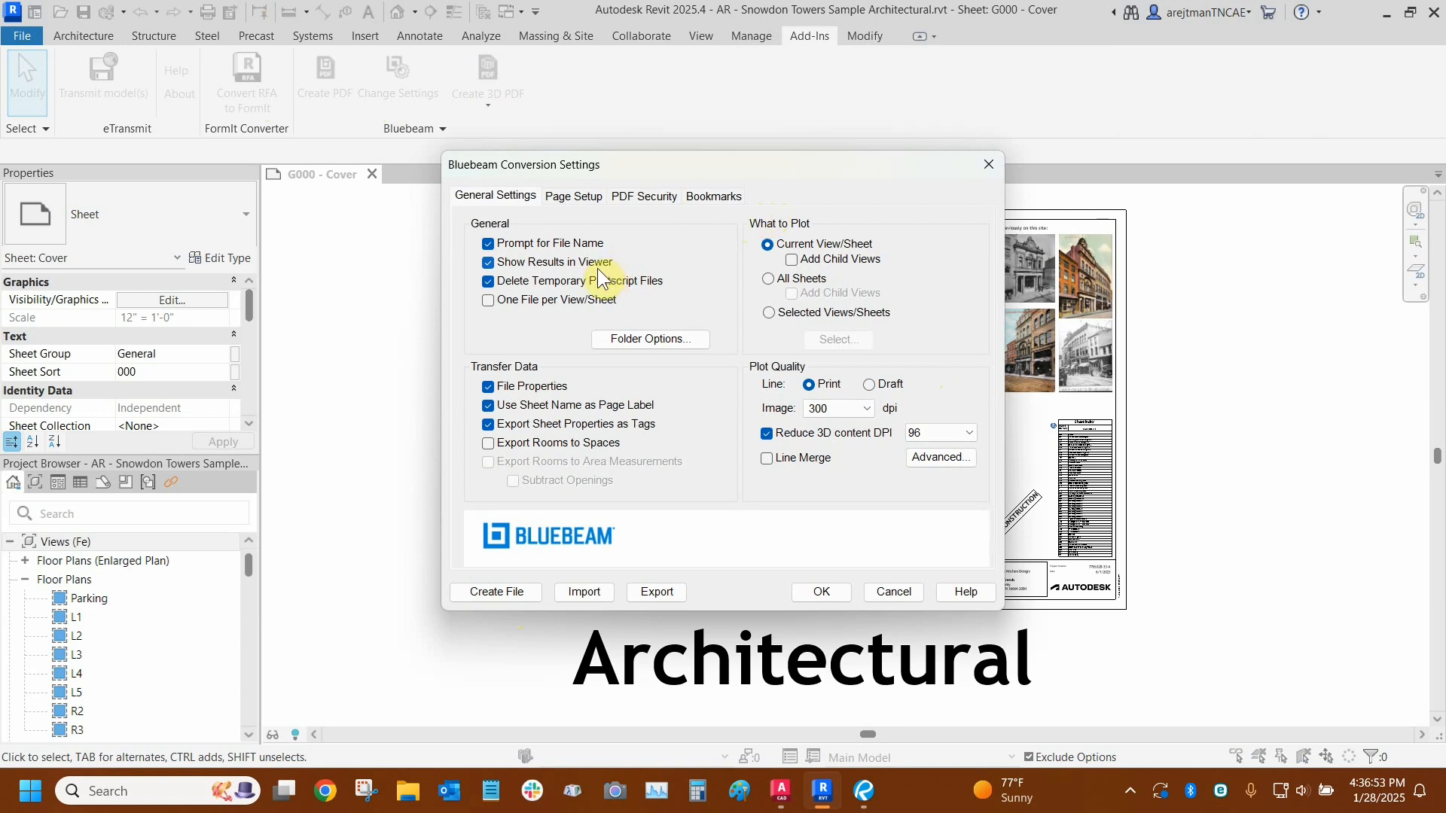
{"action": "left_click", "coordinate": [768, 280]}
{"action": "left_click", "coordinate": [769, 313]}
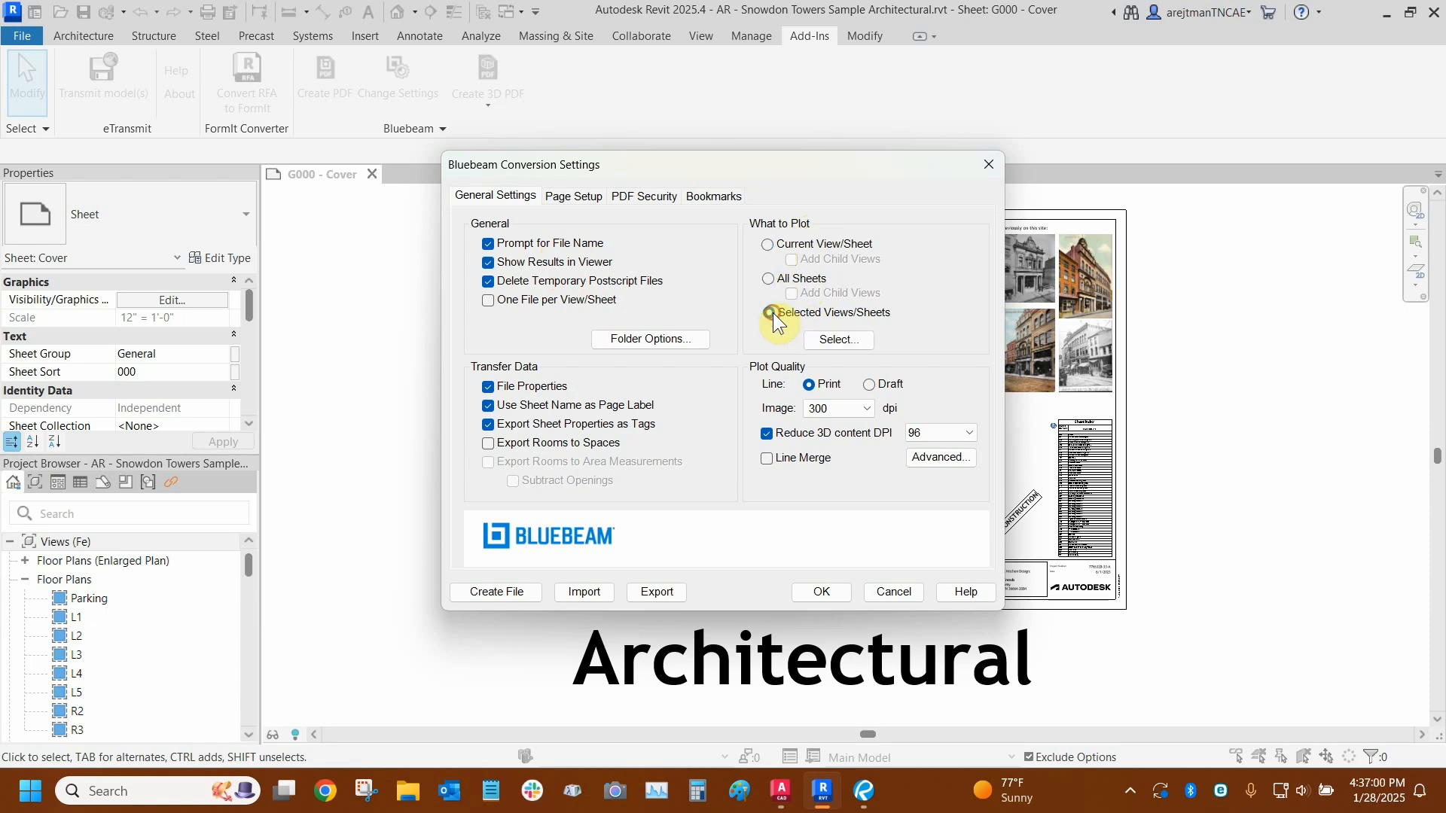
- Examine the view/sheet set list and the advanced plot quality defaults, cancelling both without changes
{"action": "left_click", "coordinate": [833, 339]}
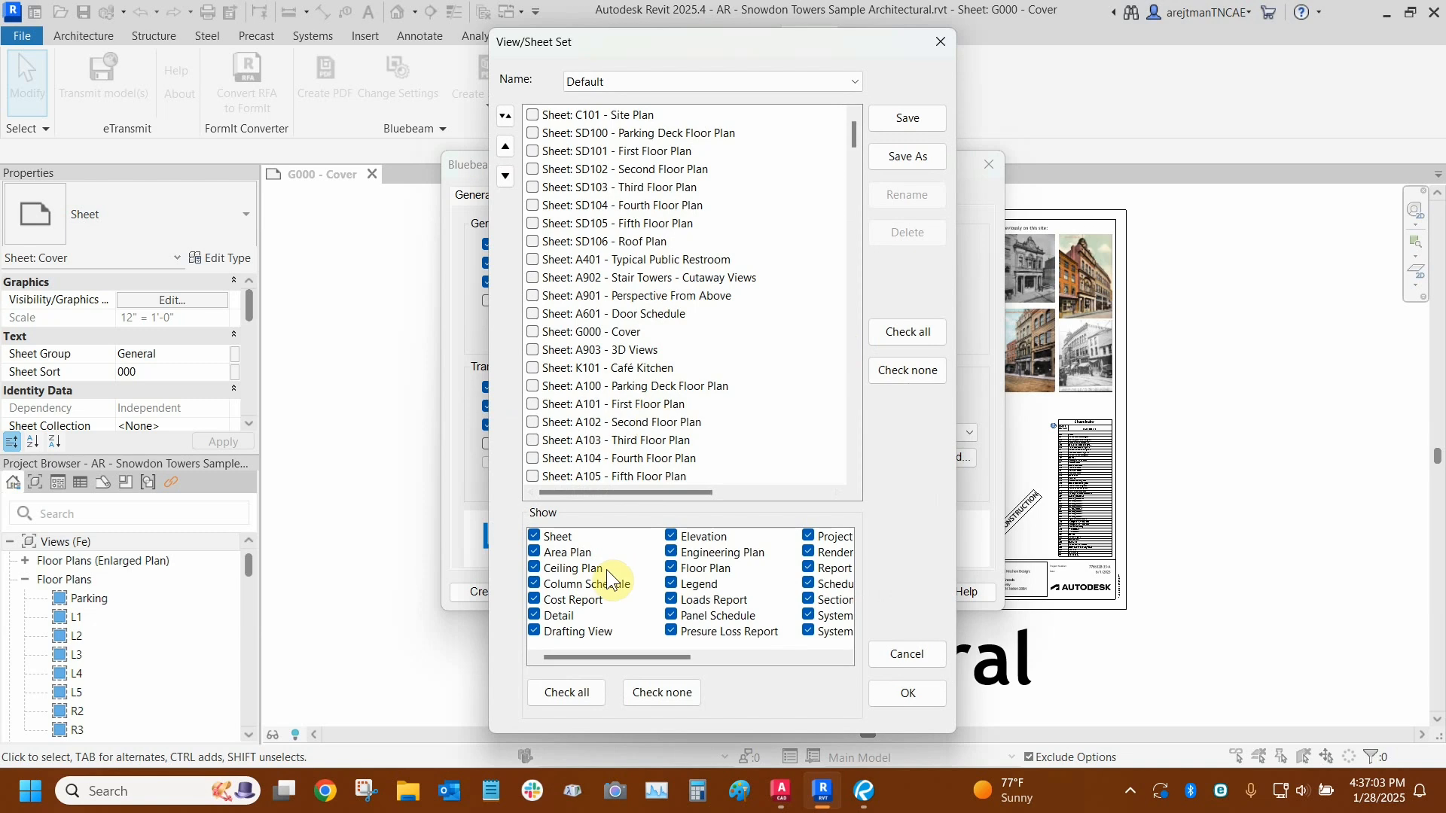
{"action": "mouse_move", "coordinate": [585, 655]}
{"action": "left_mouse_down"}
{"action": "mouse_move", "coordinate": [734, 651]}
{"action": "mouse_move", "coordinate": [581, 646]}
{"action": "left_mouse_up"}
{"action": "scroll", "coordinate": [595, 189], "scroll_direction": "down", "scroll_amount": 8}
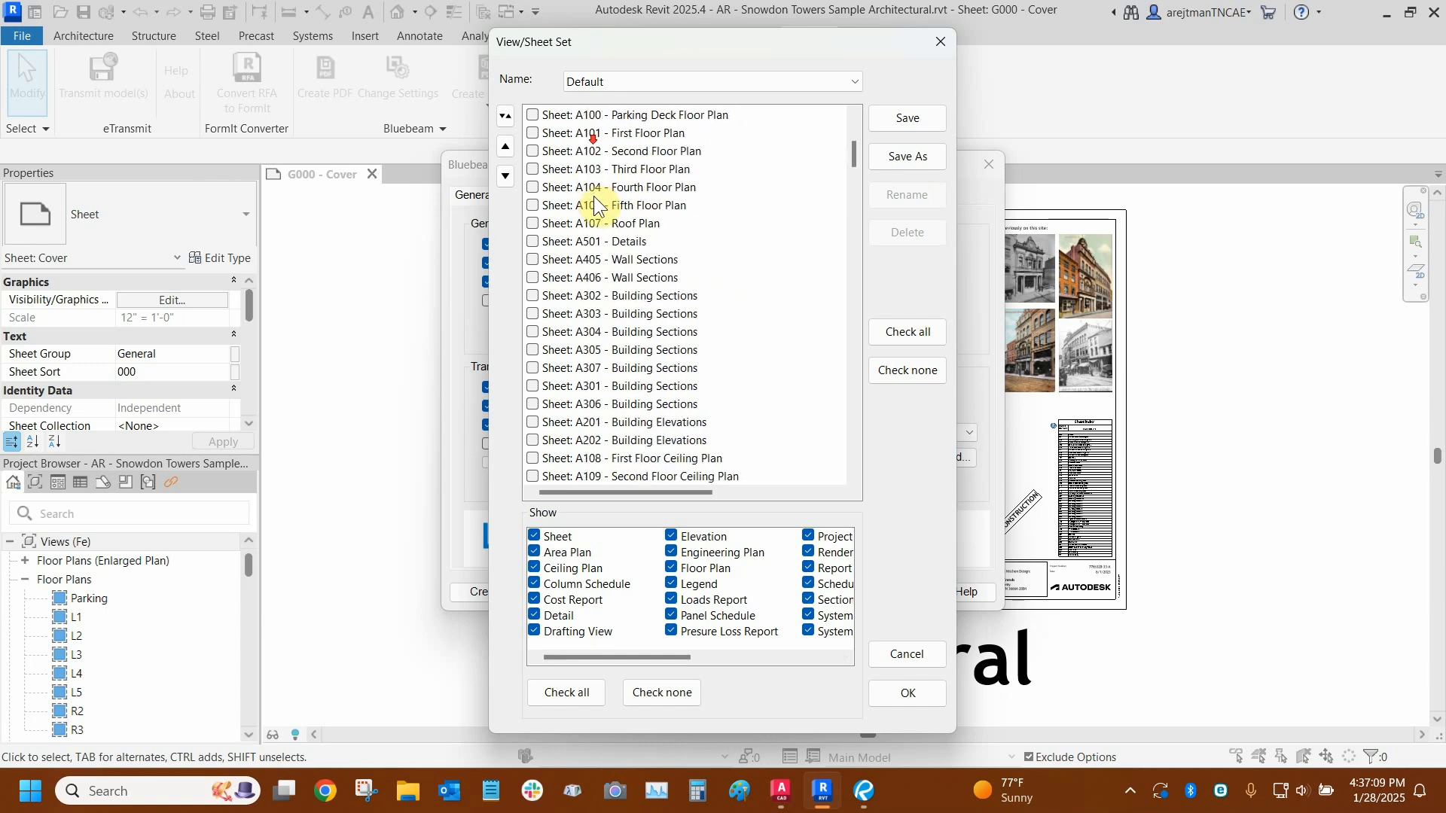
{"action": "left_click_drag", "start_coordinate": [853, 181], "coordinate": [868, 120]}
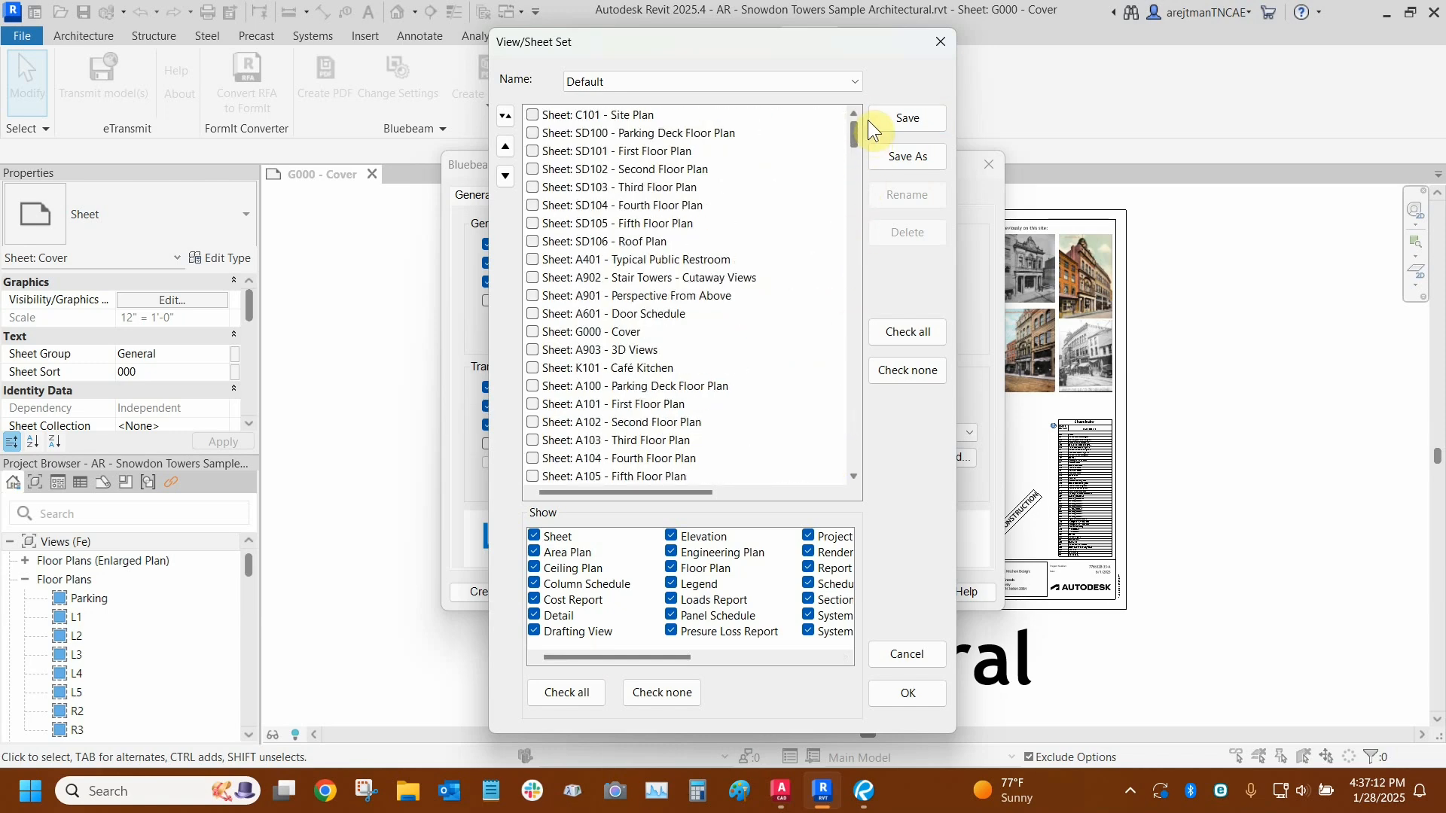
{"action": "left_click", "coordinate": [907, 653]}
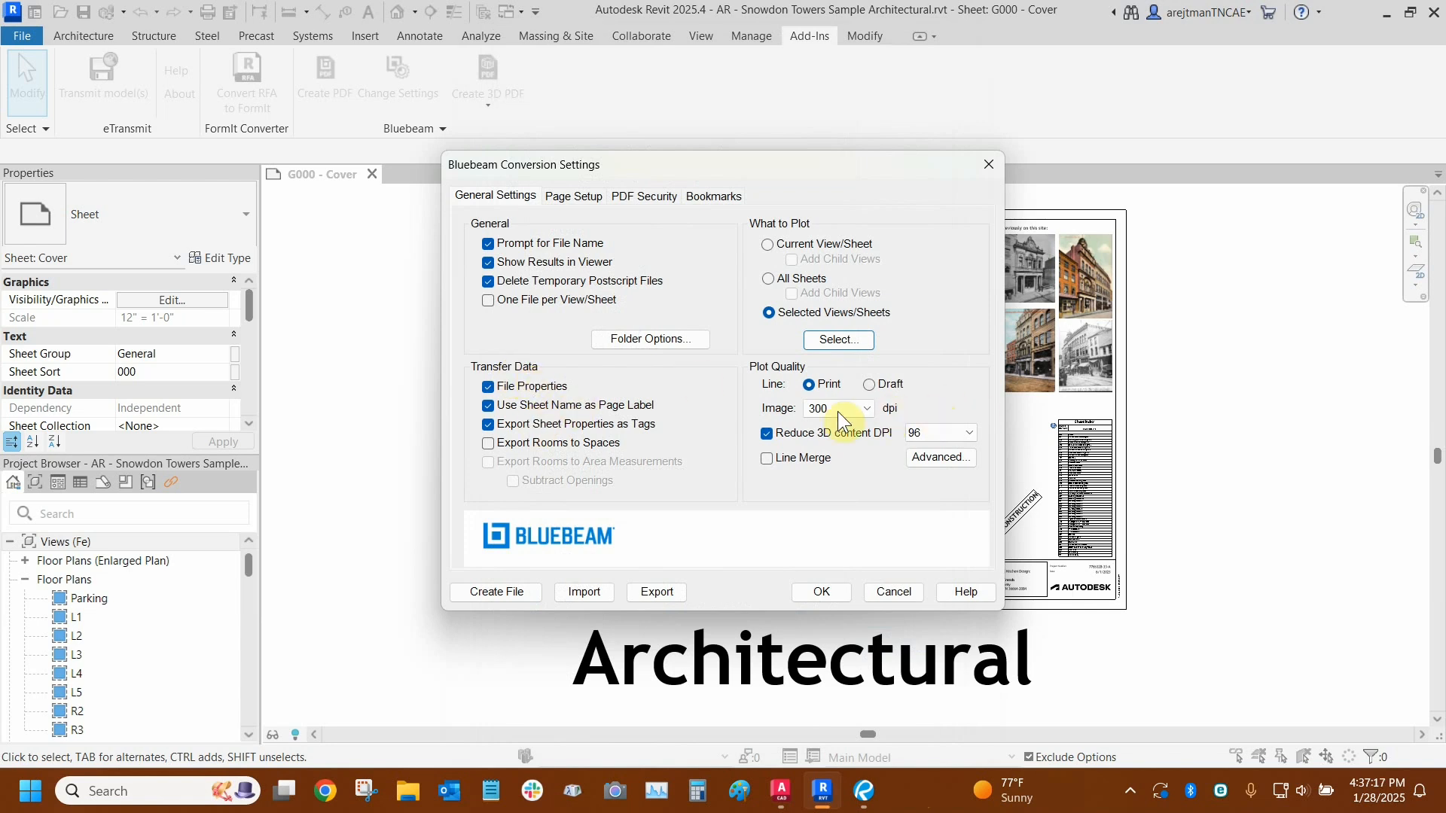
{"action": "left_click", "coordinate": [940, 457]}
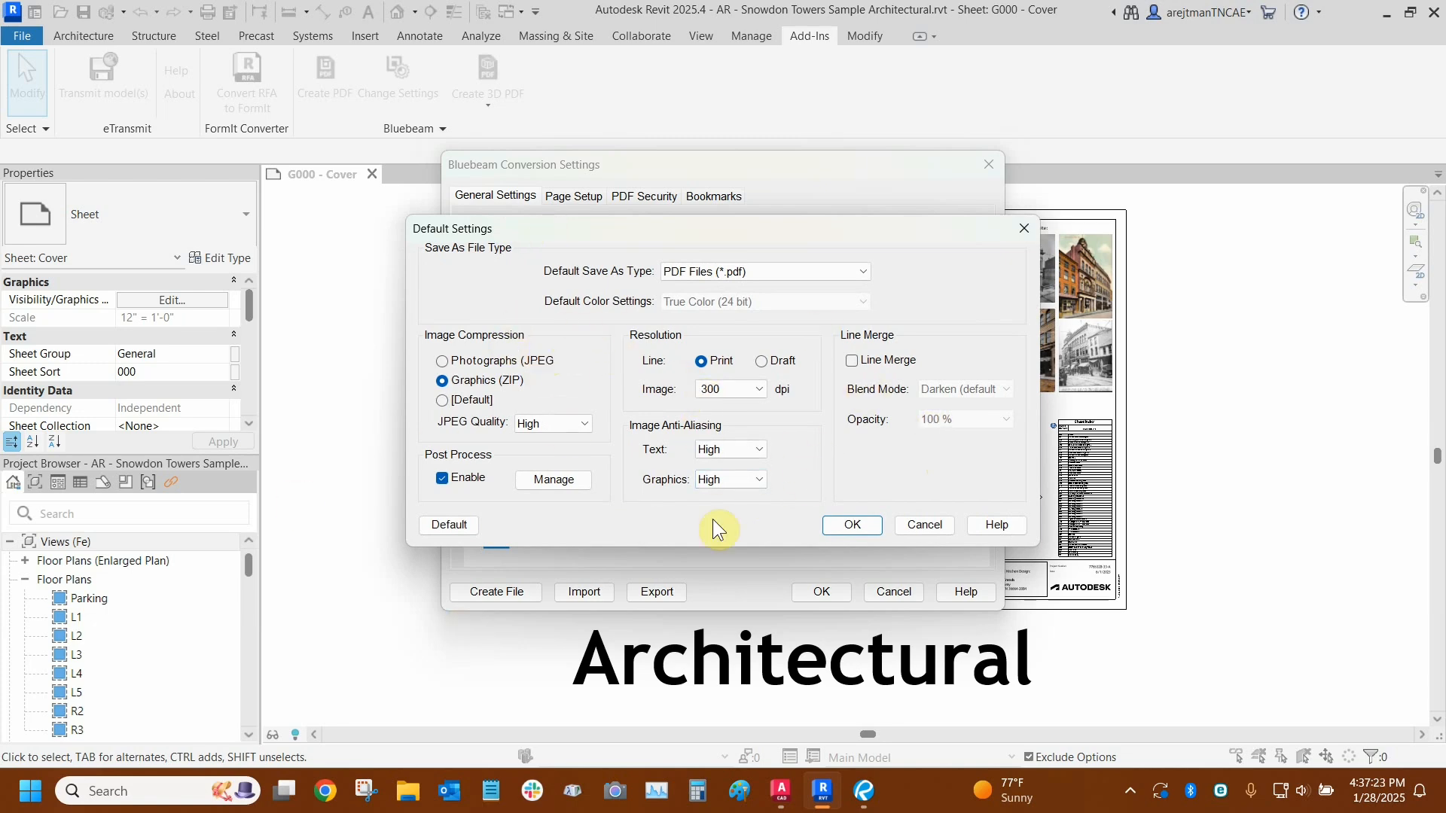
{"action": "left_click", "coordinate": [923, 525]}
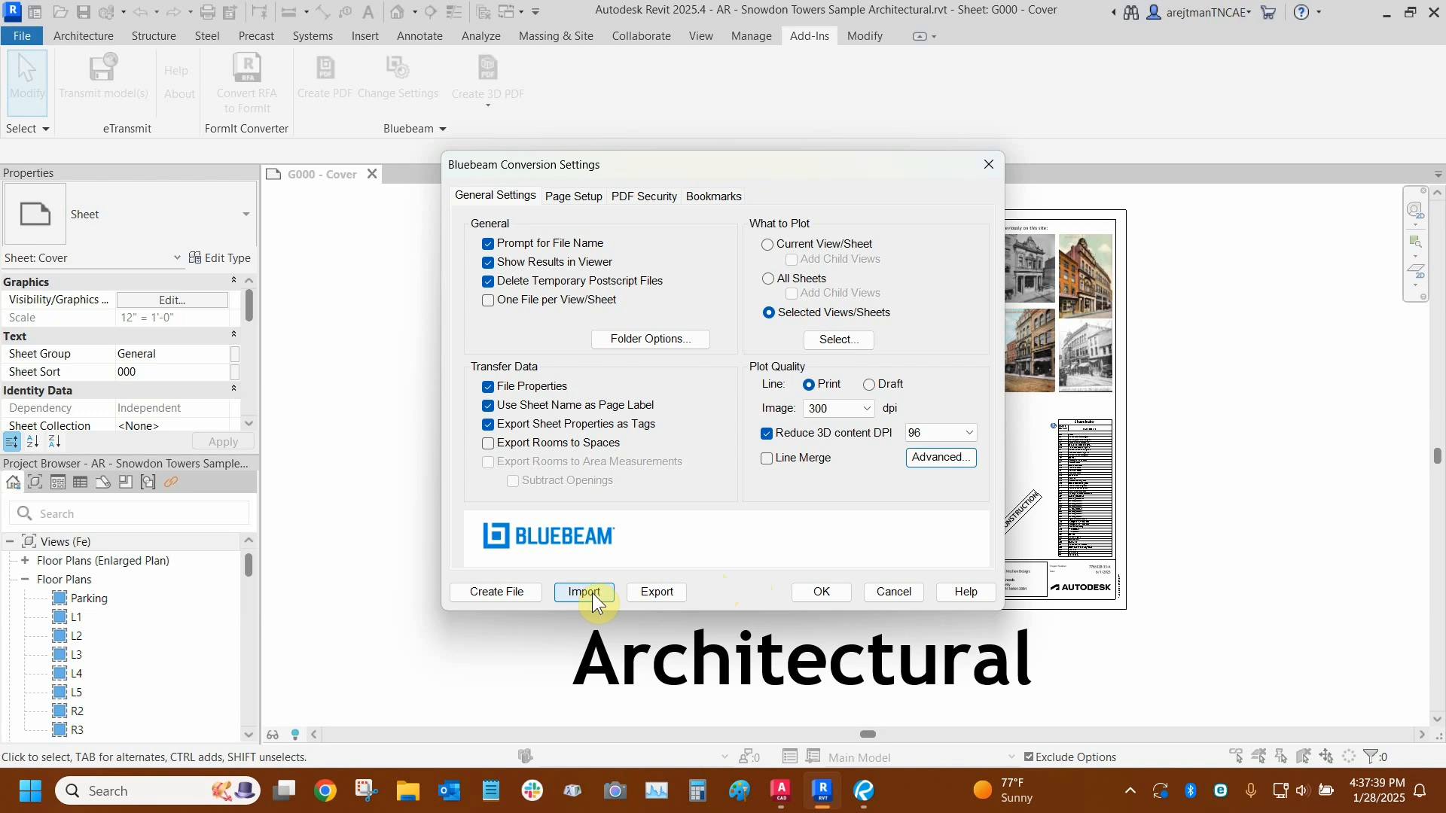
- Choose the Custom page setup and examine the page setup management options, closing them without changes
{"action": "left_click", "coordinate": [568, 195]}
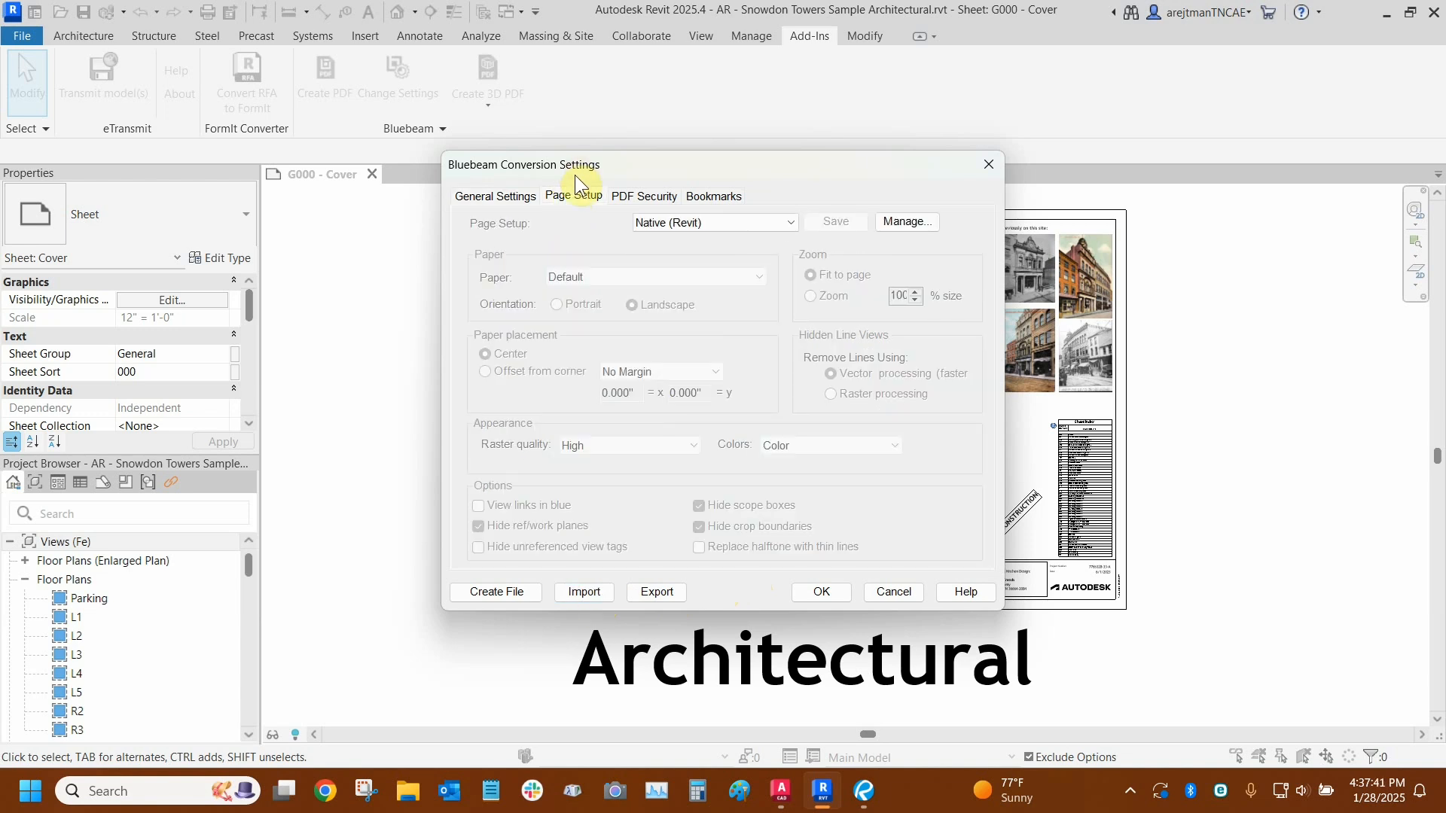
{"action": "left_click", "coordinate": [653, 224]}
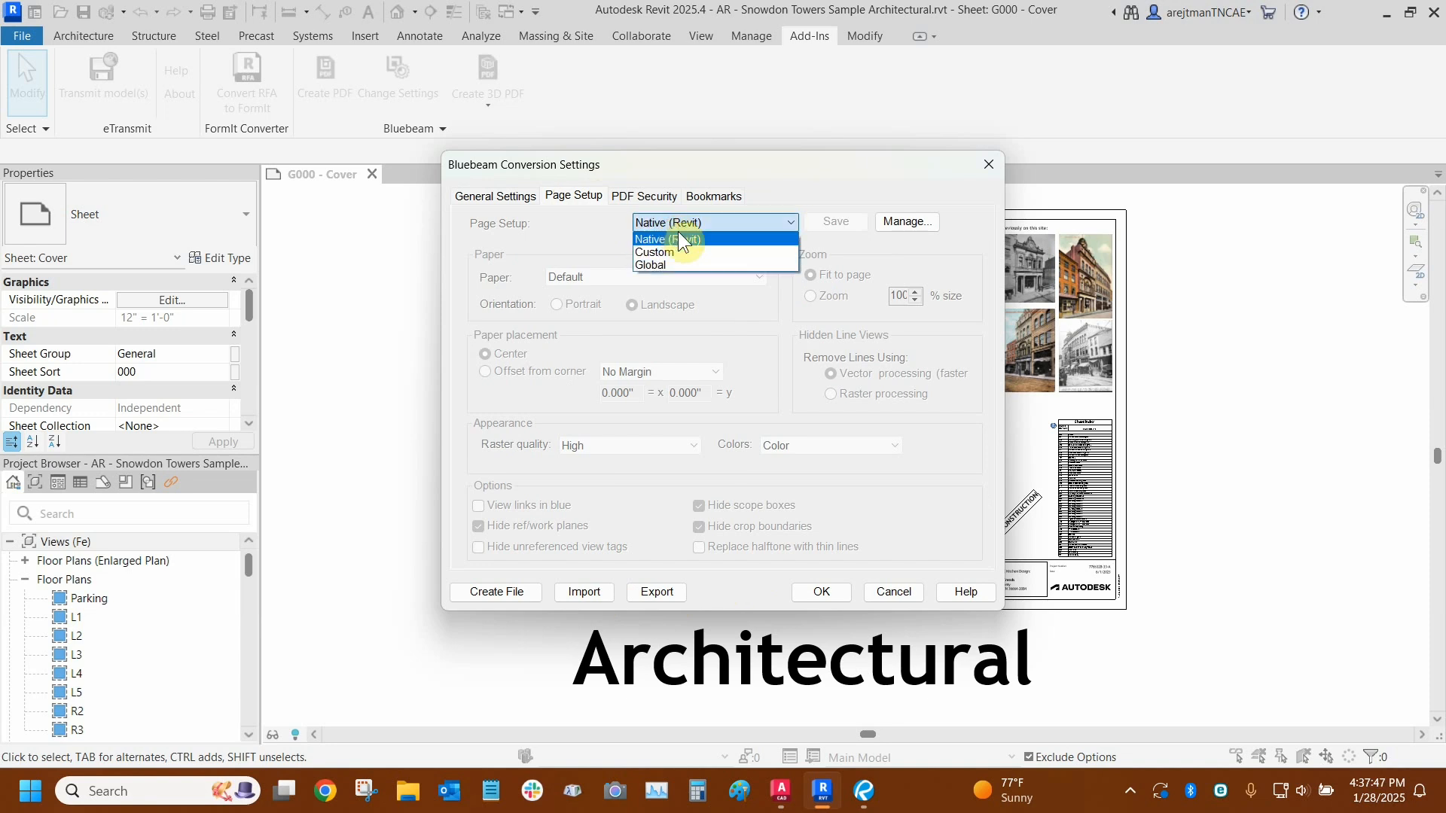
{"action": "left_click", "coordinate": [680, 252]}
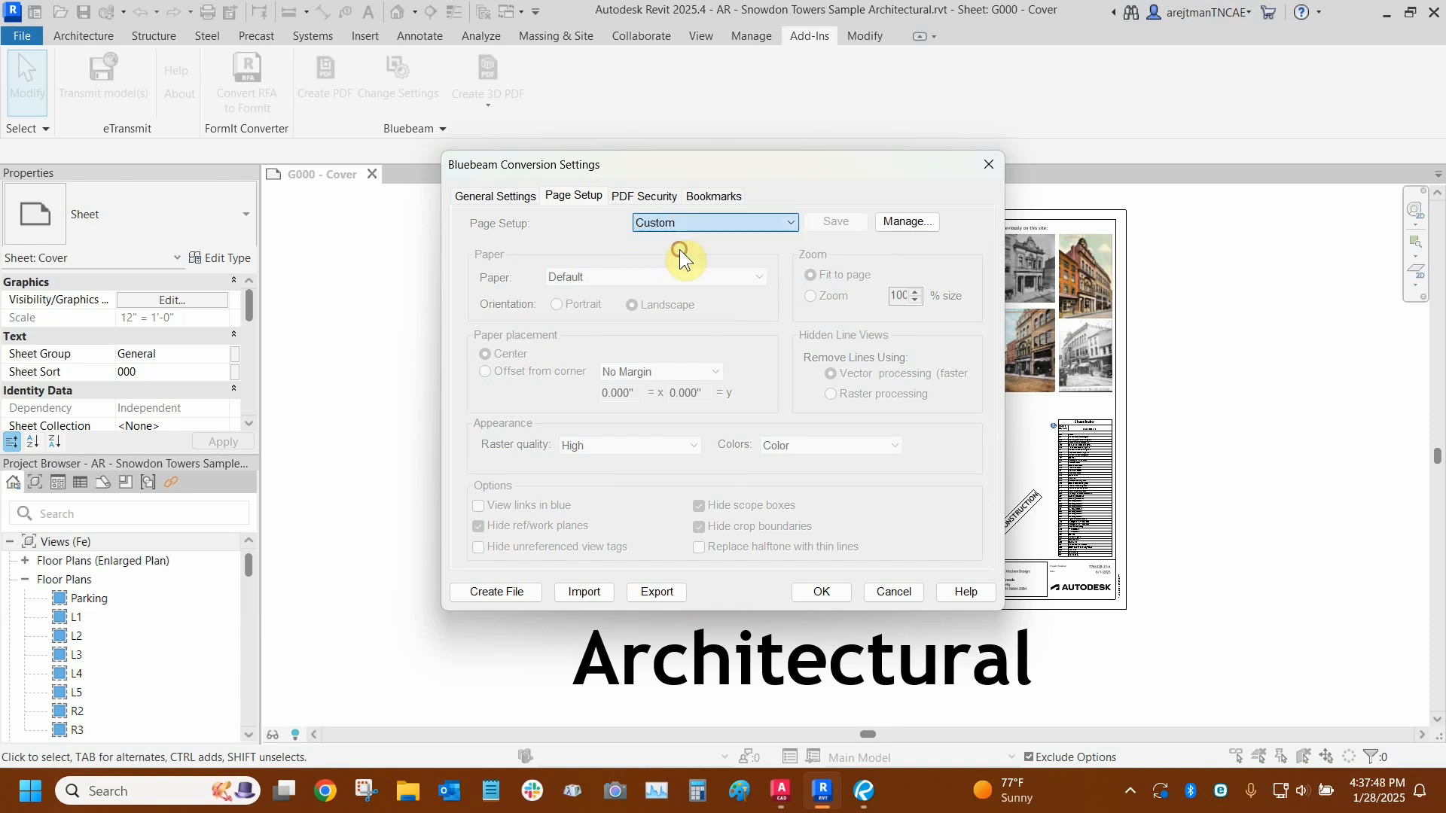
{"action": "left_click", "coordinate": [913, 223]}
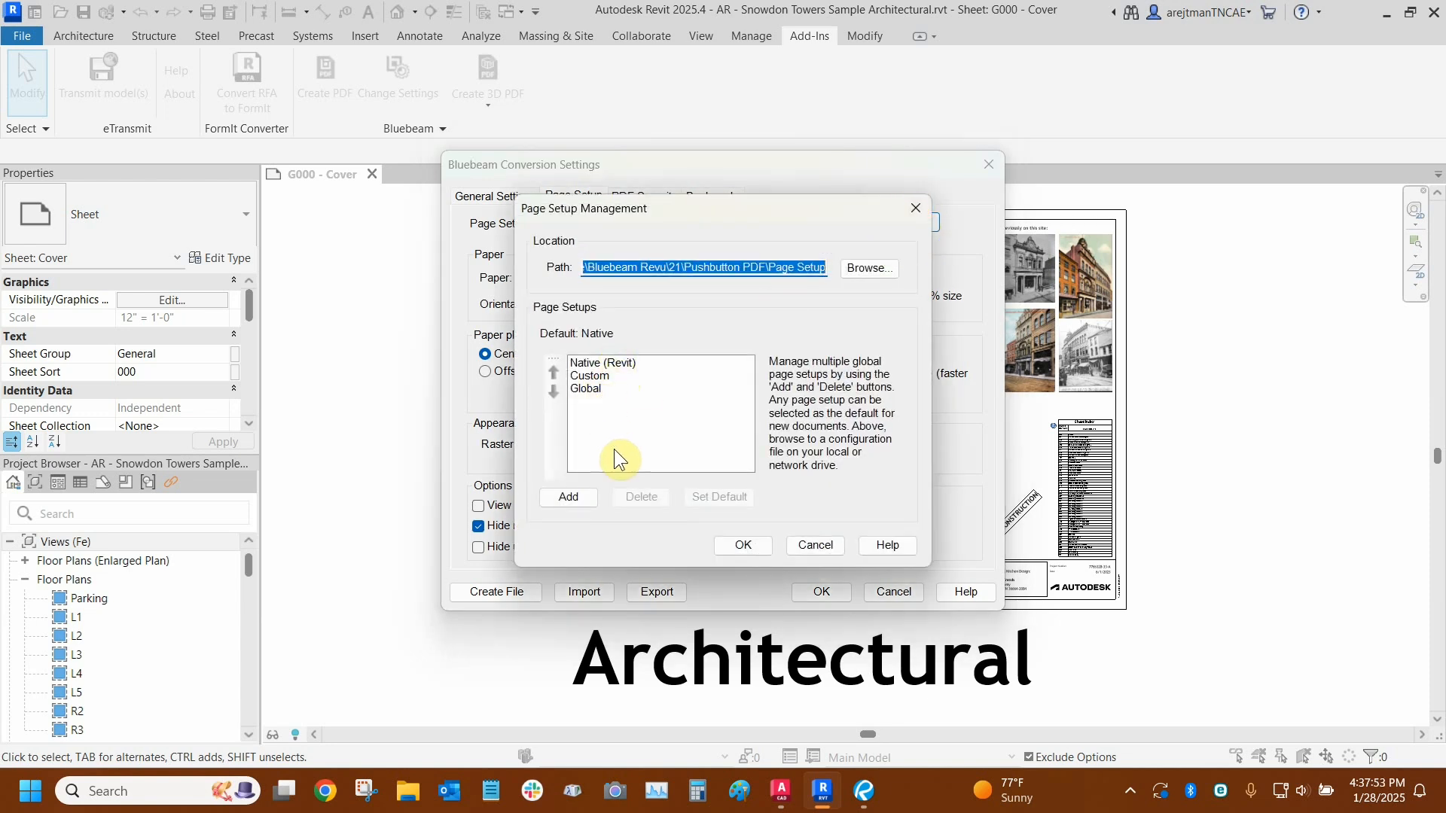
{"action": "left_click", "coordinate": [602, 433]}
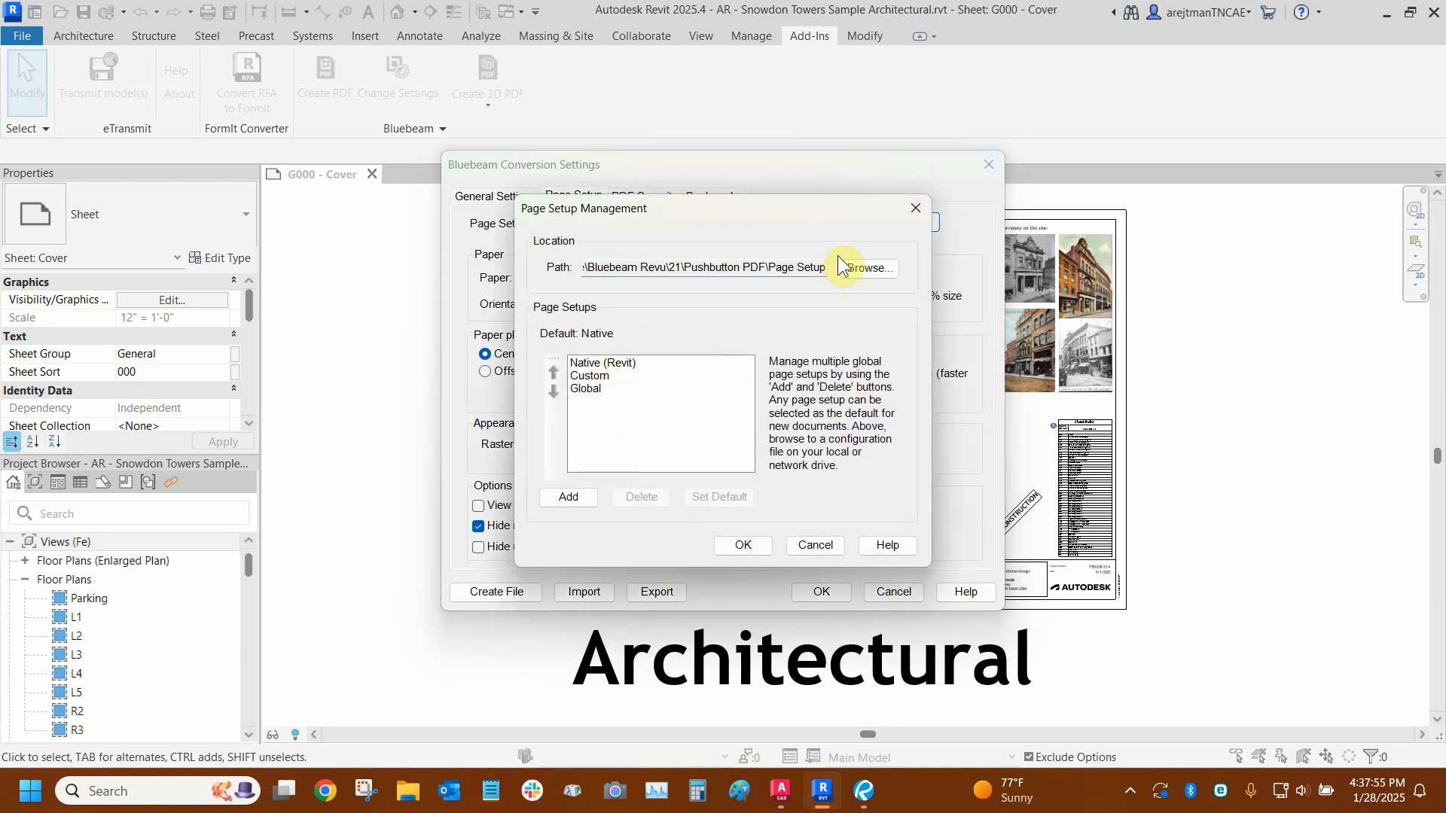
{"action": "left_click", "coordinate": [916, 208]}
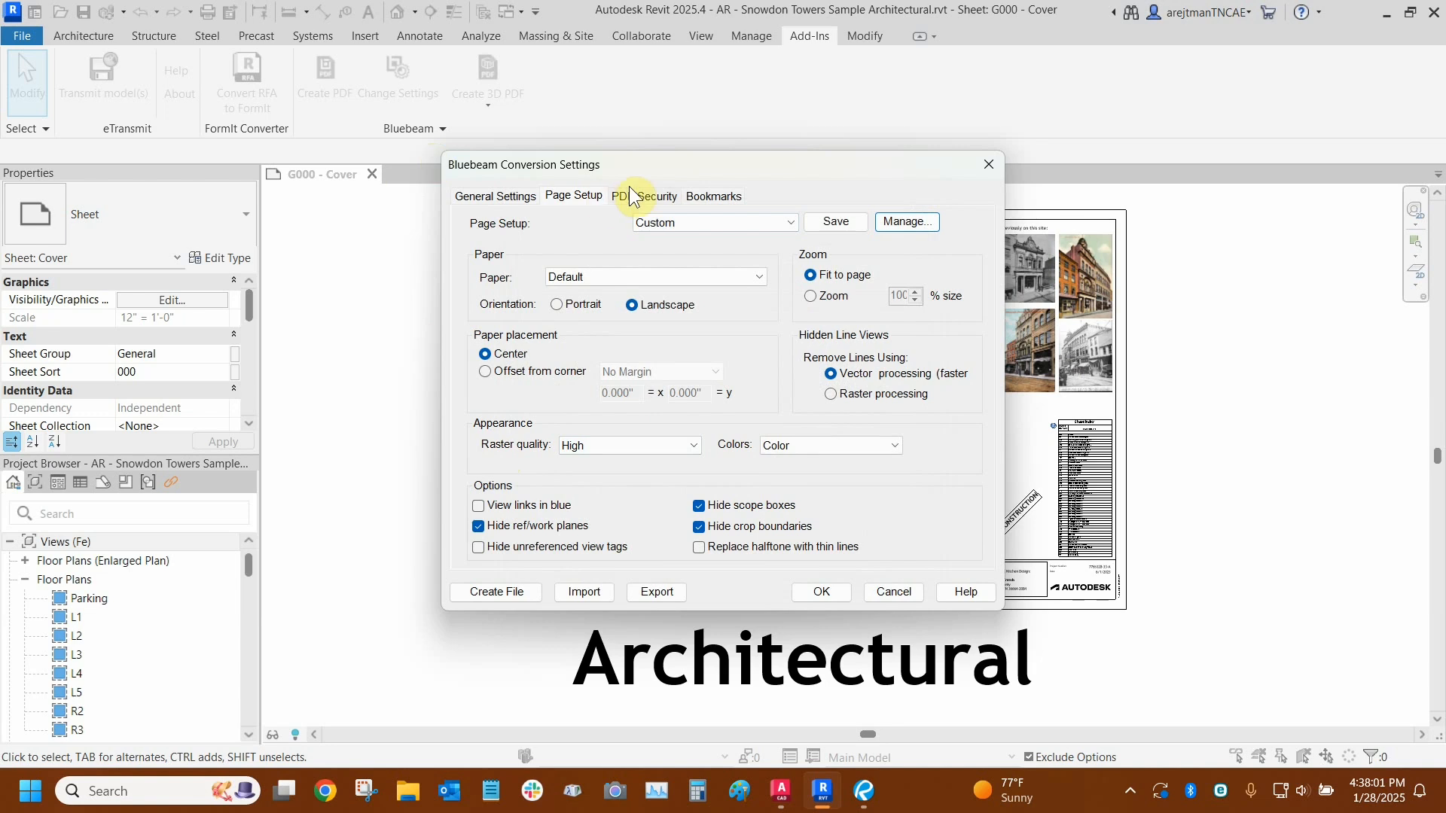
- Examine the PDF password and permission options and the bookmark settings, including the dynamic text fields
{"action": "key", "text": "ctrl"}
{"action": "key", "text": "ctrl"}
{"action": "key", "text": "ctrl"}
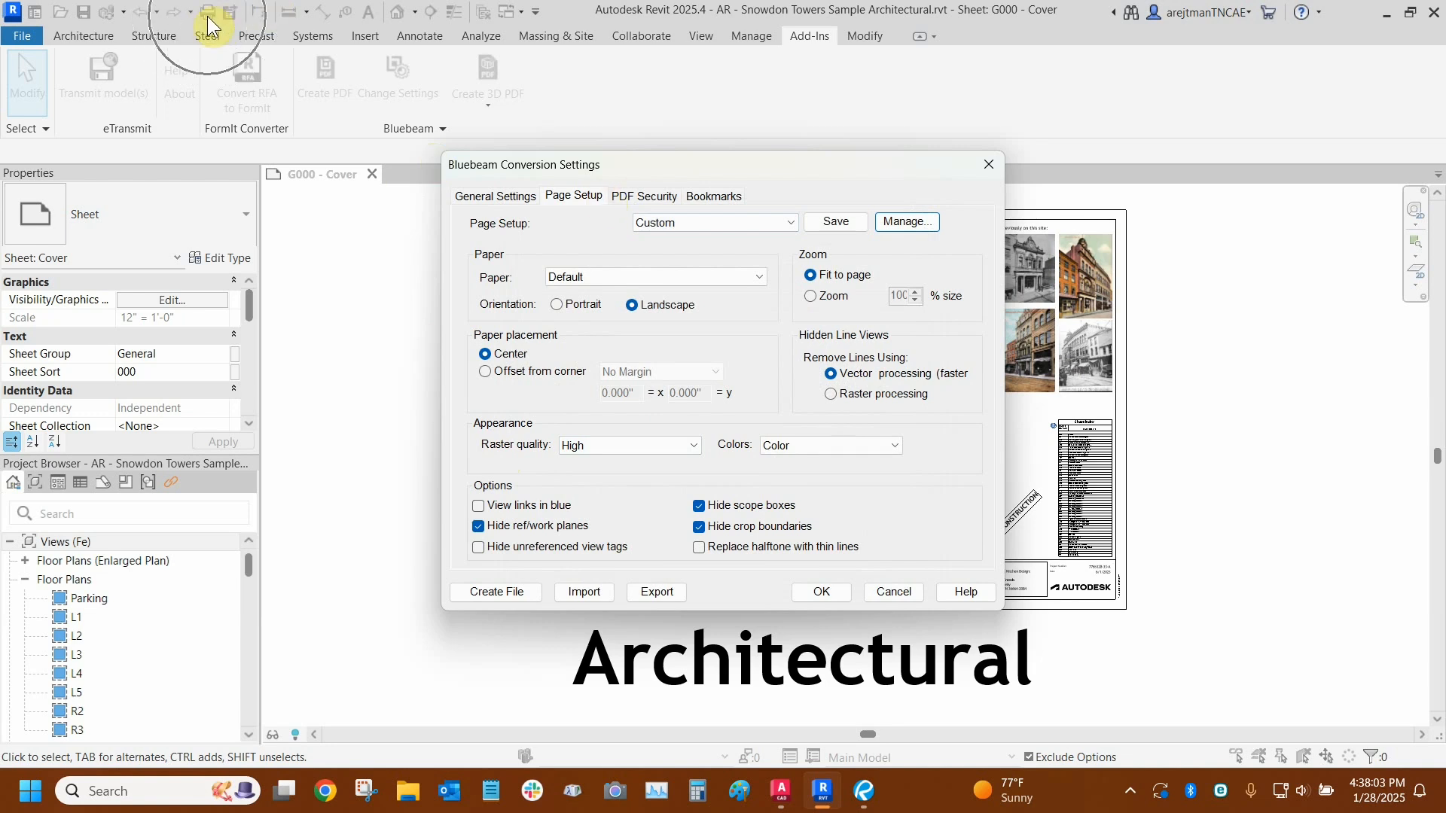
{"action": "left_click", "coordinate": [652, 193]}
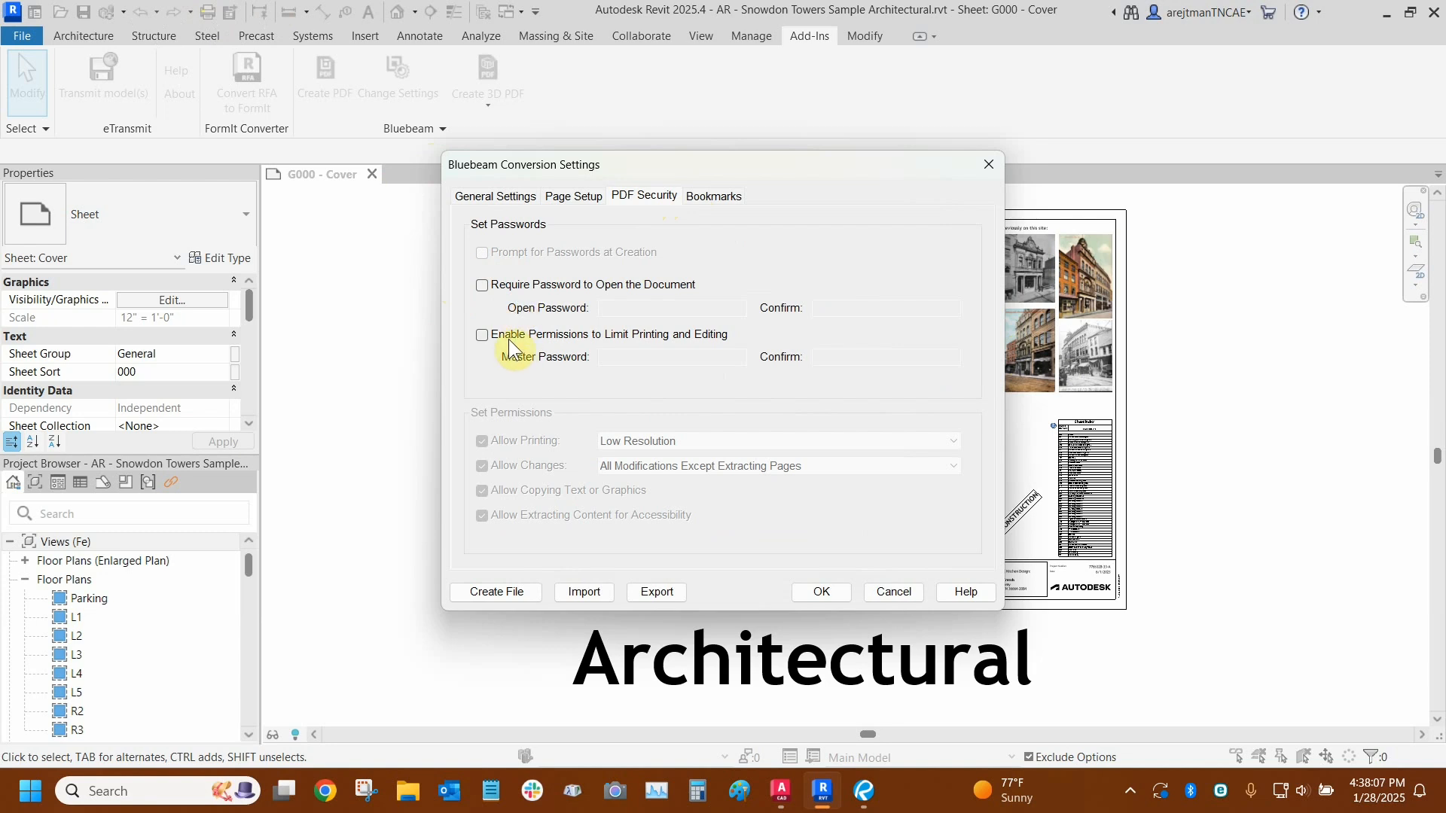
{"action": "left_click", "coordinate": [707, 197]}
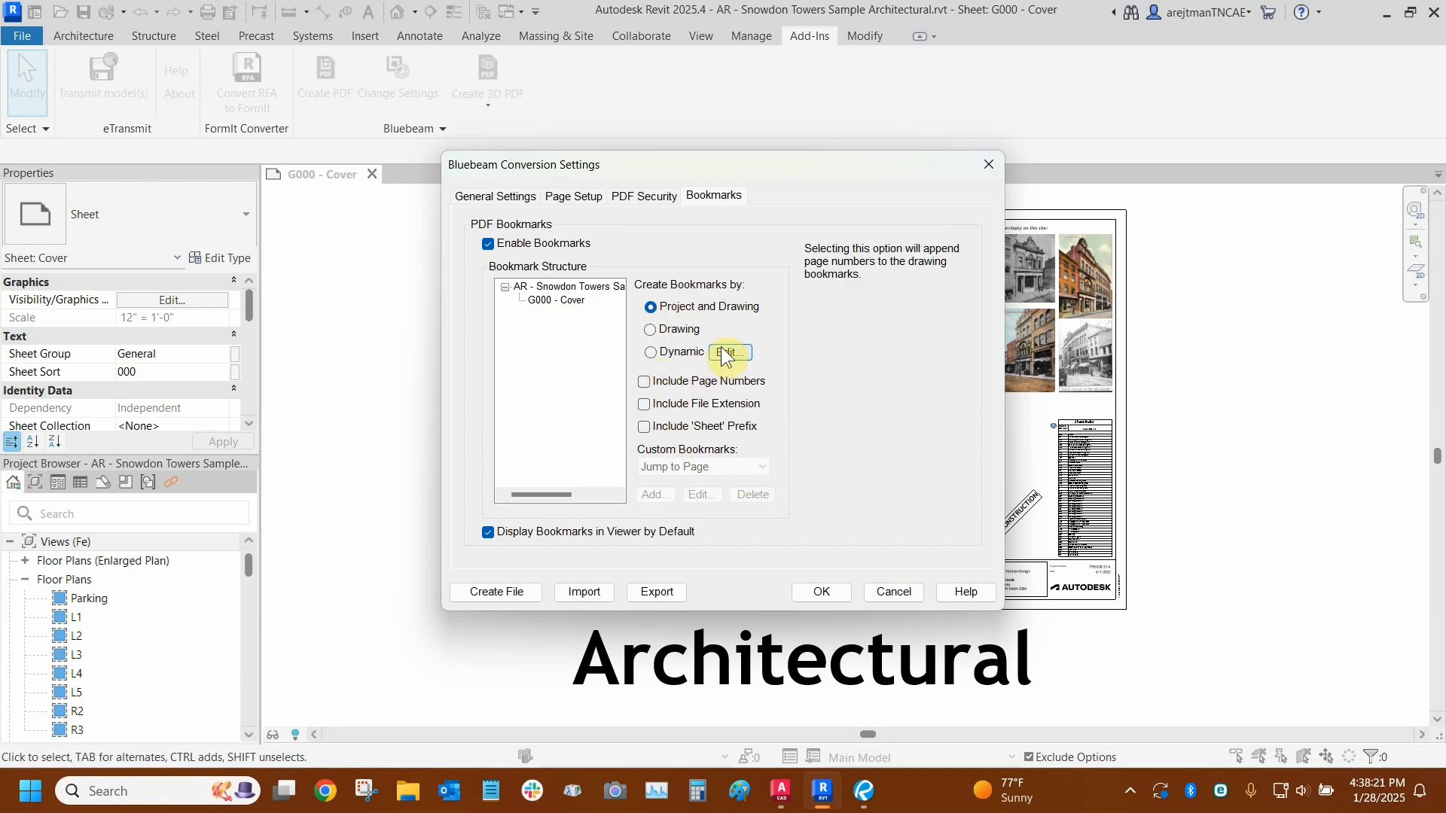
{"action": "left_click", "coordinate": [740, 352]}
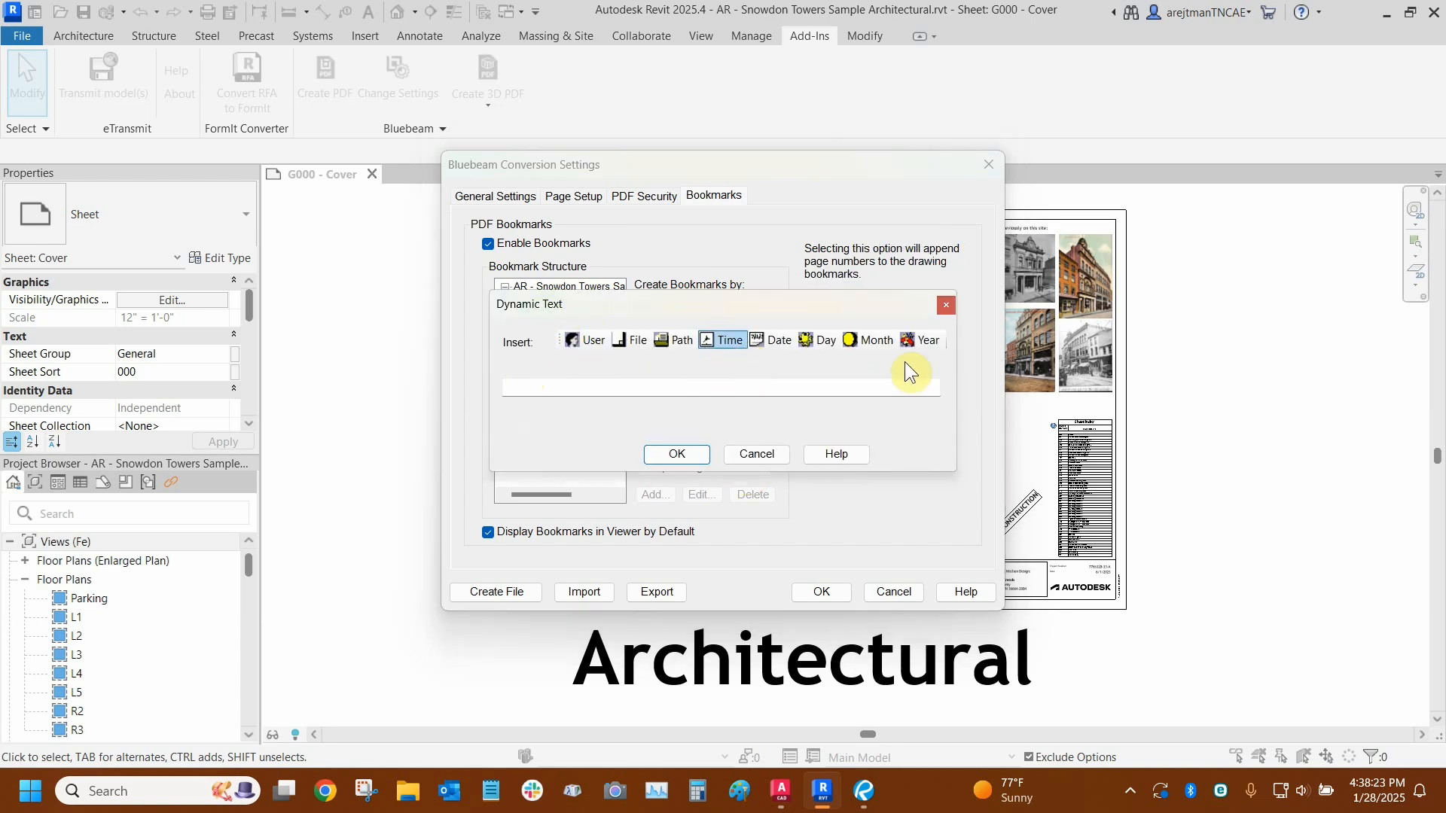
{"action": "left_click", "coordinate": [946, 308]}
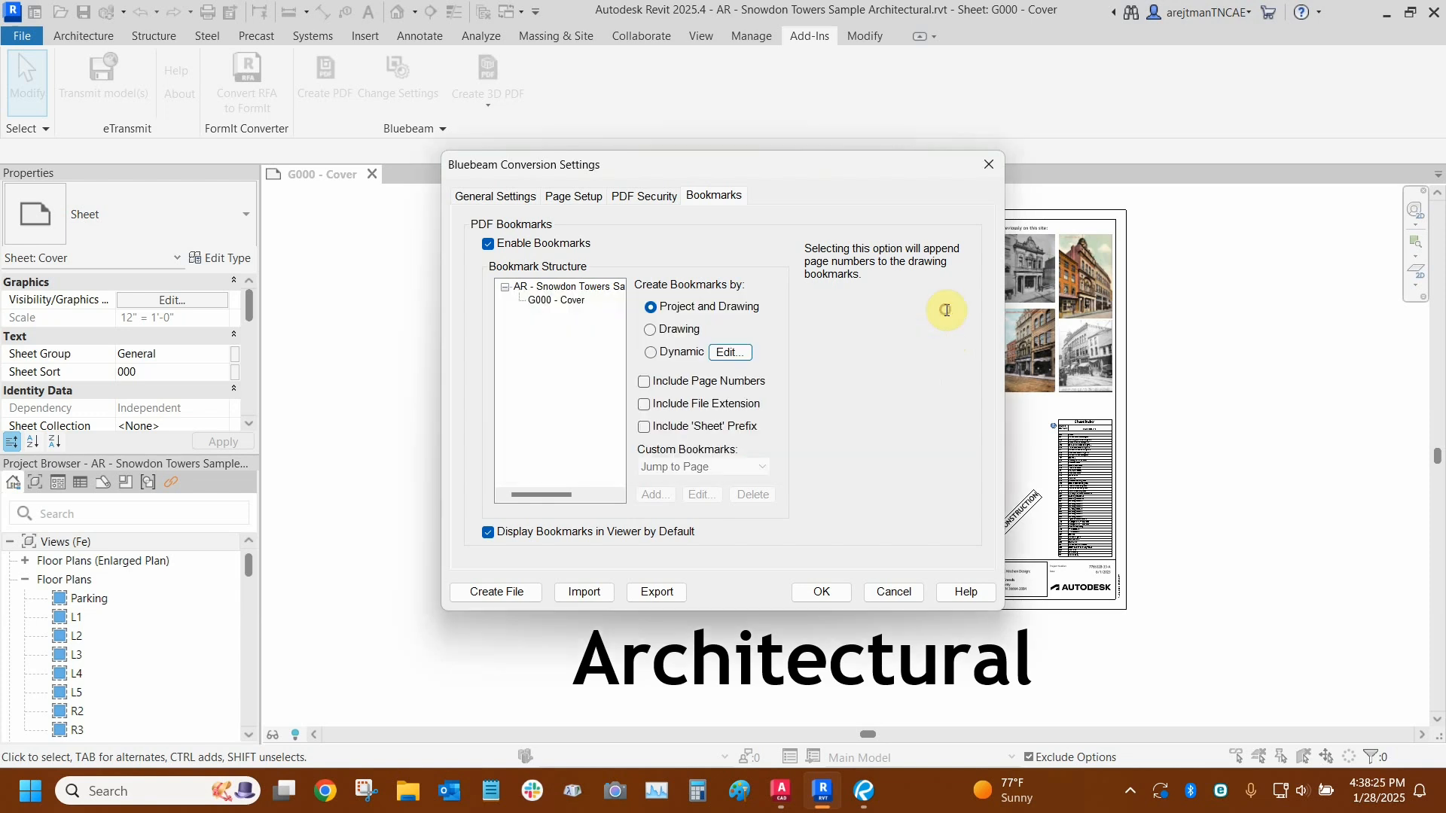
- Return to the general conversion settings, close them without saving, and switch to Bluebeam Revu
{"action": "left_click", "coordinate": [503, 196]}
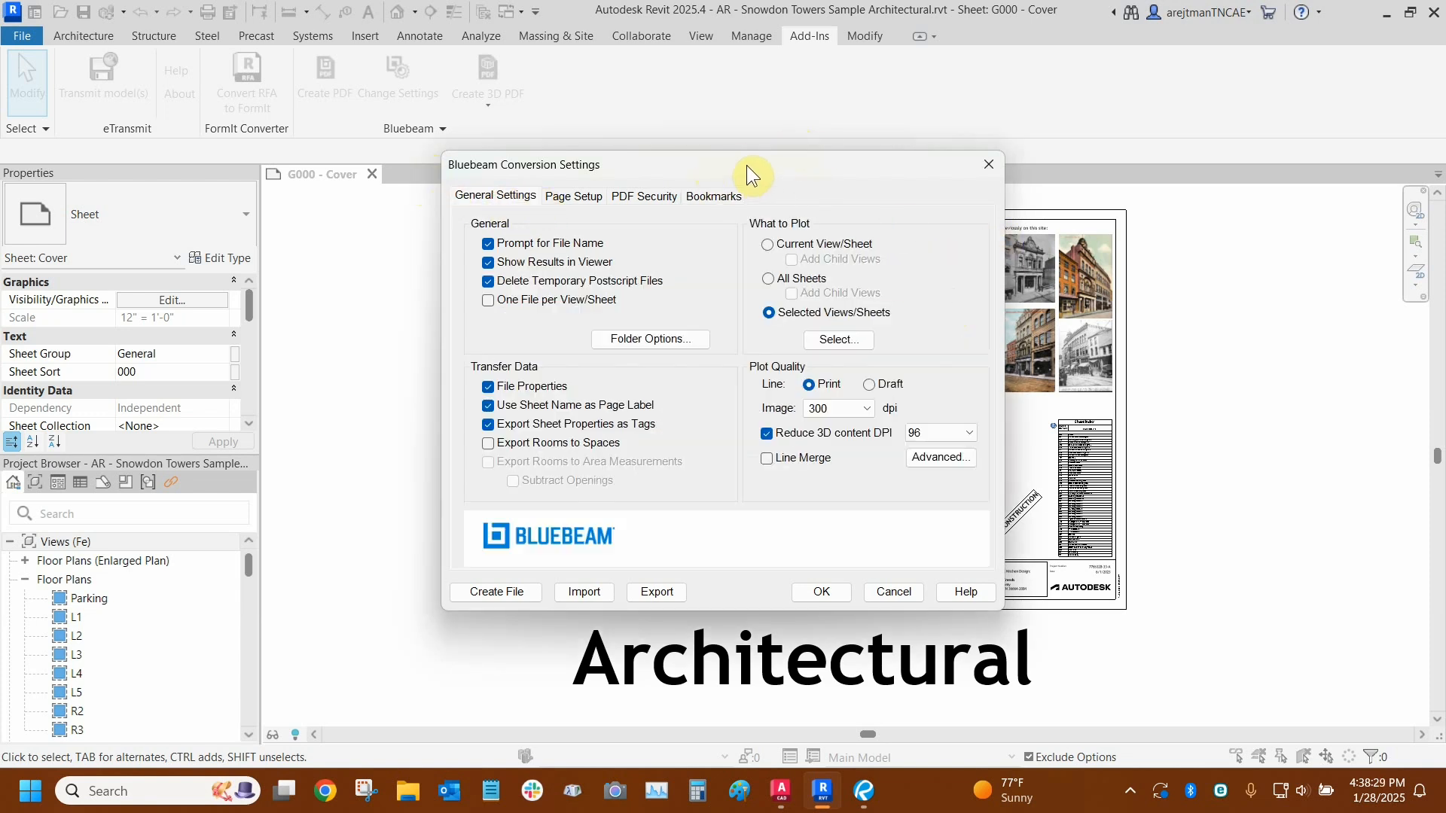
{"action": "left_click", "coordinate": [988, 164]}
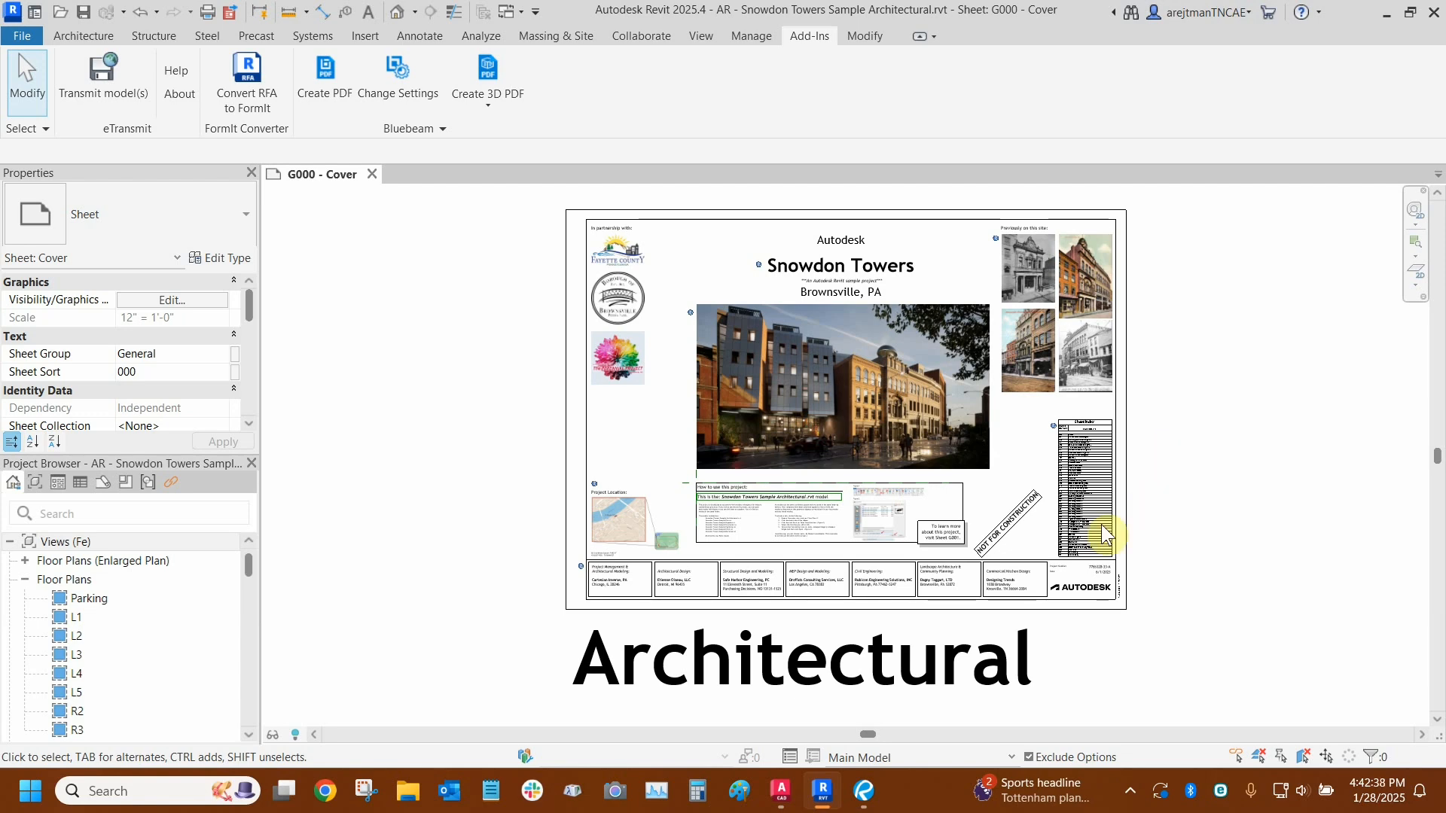
{"action": "left_click", "coordinate": [862, 789]}
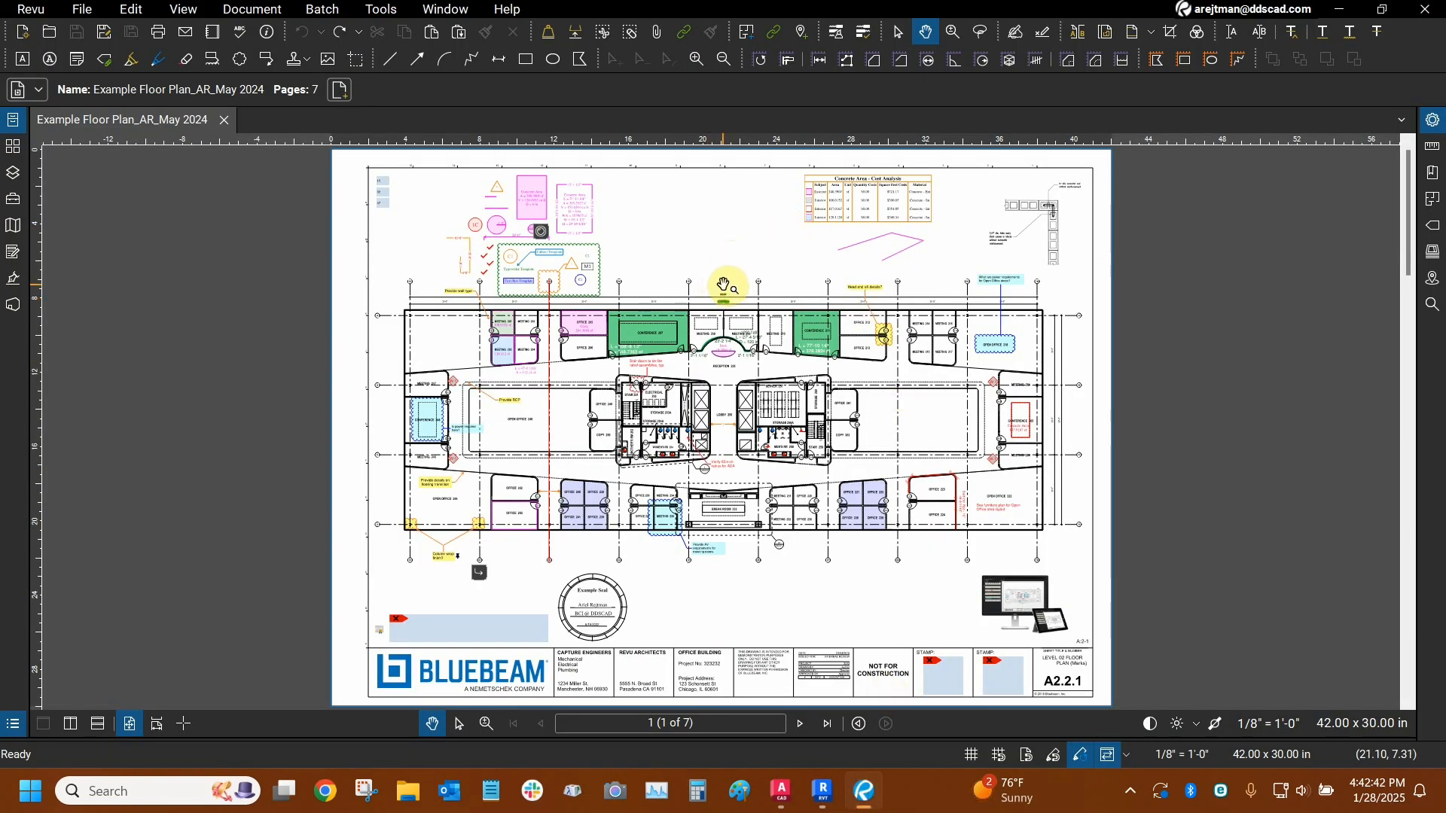